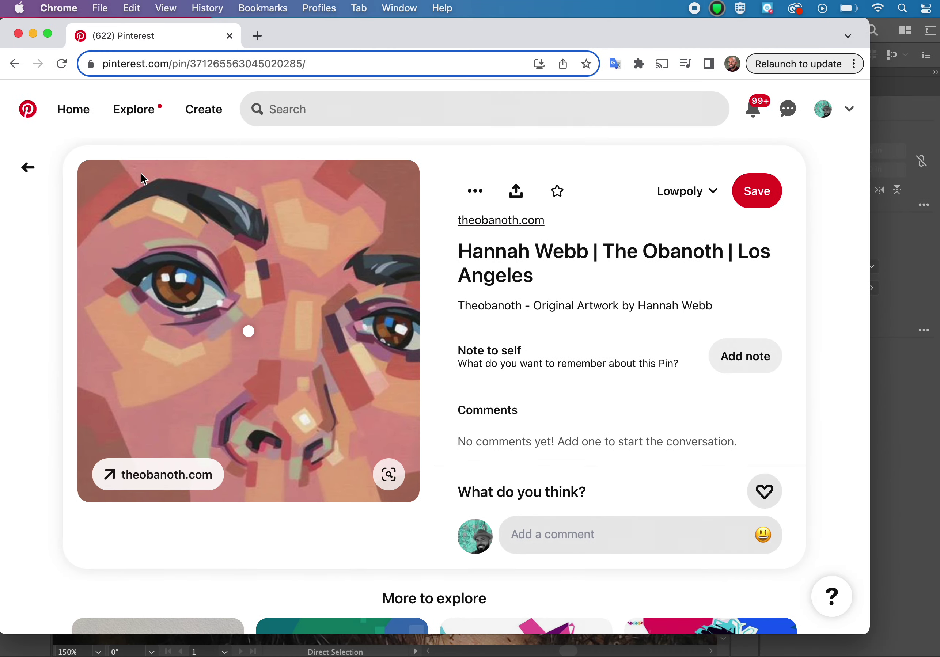
Browse the Lowpoly Pinterest board for polygon-style portrait references, viewing the "just a girl" pin up close.
key("super+bracketleft")
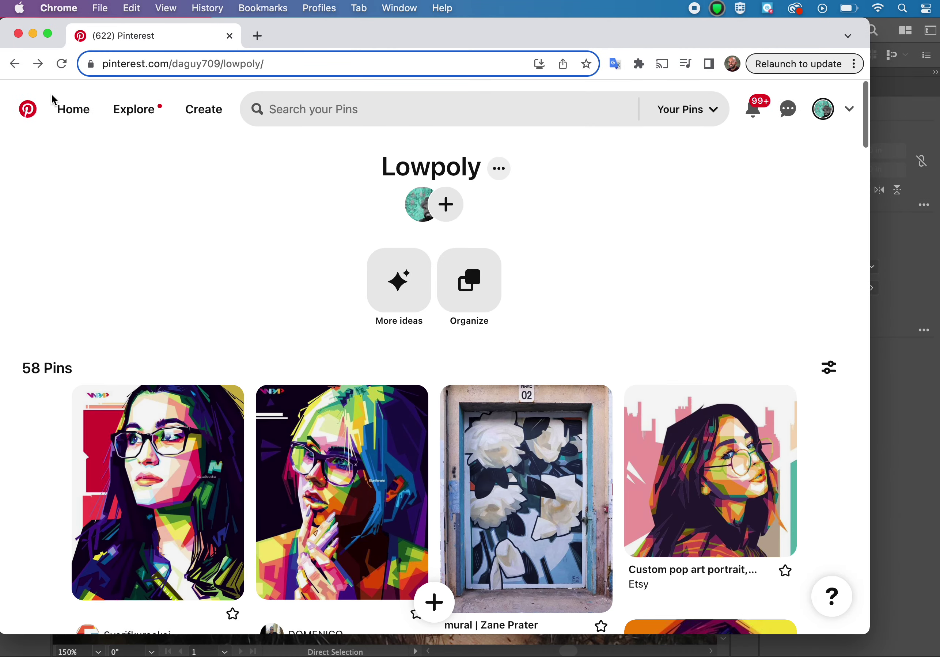
scroll(71, 147, "down", 15)
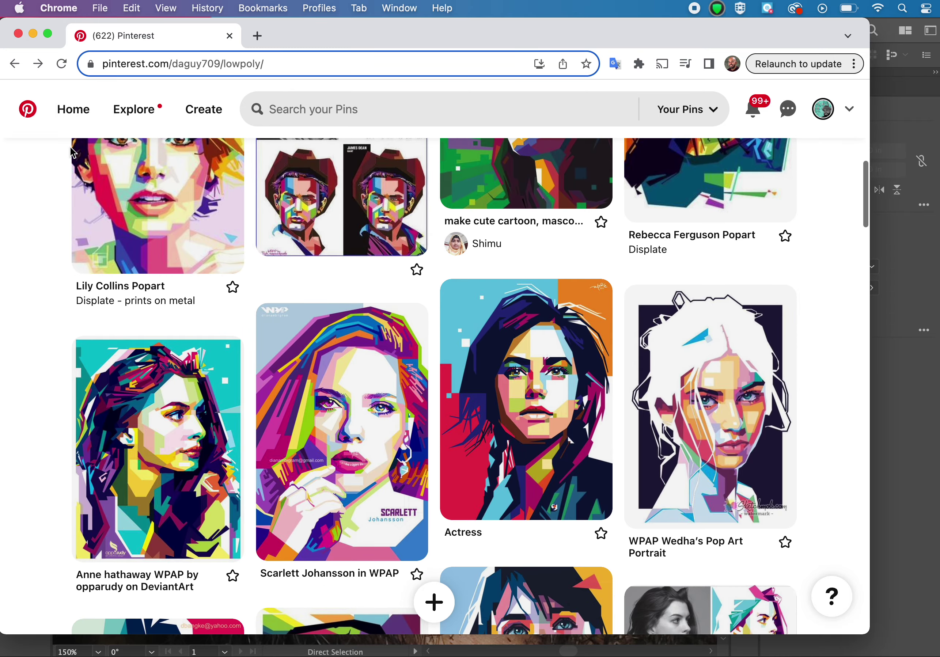
scroll(70, 153, "down", 8)
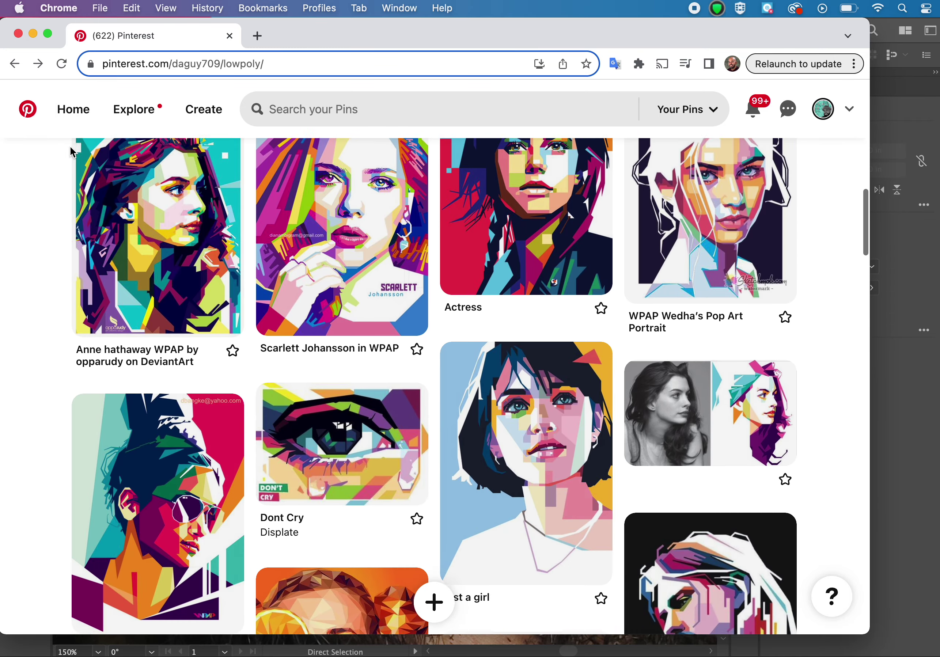
scroll(71, 147, "down", 5)
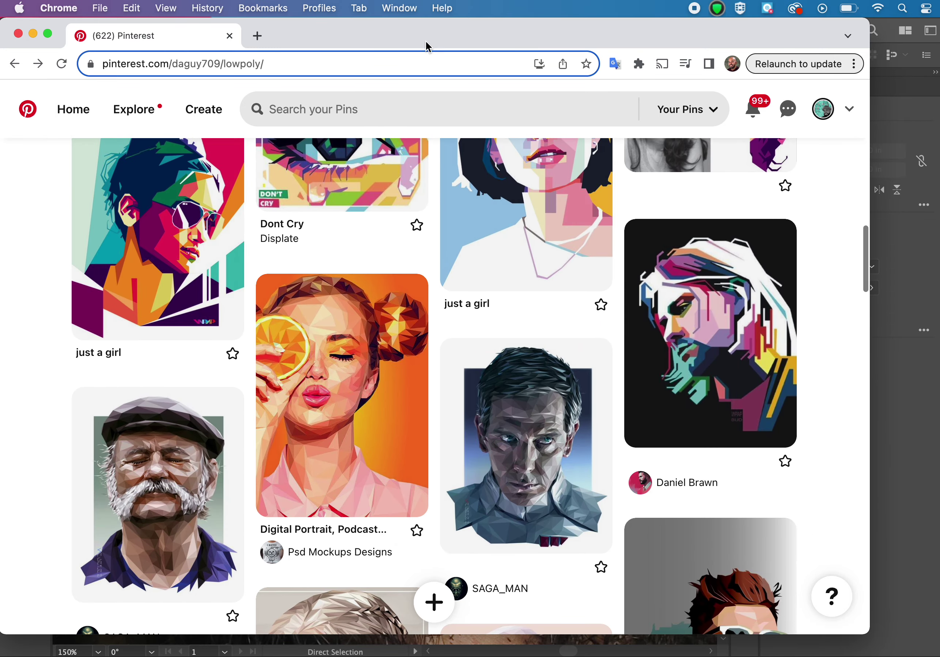
left_click(532, 205)
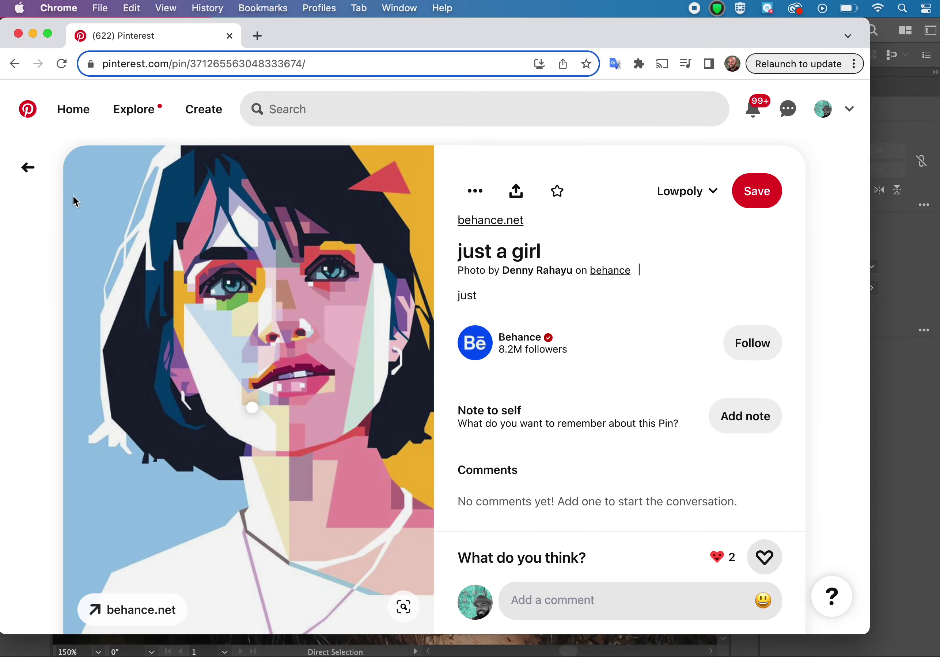
key("super+bracketleft")
scroll(48, 190, "down", 10)
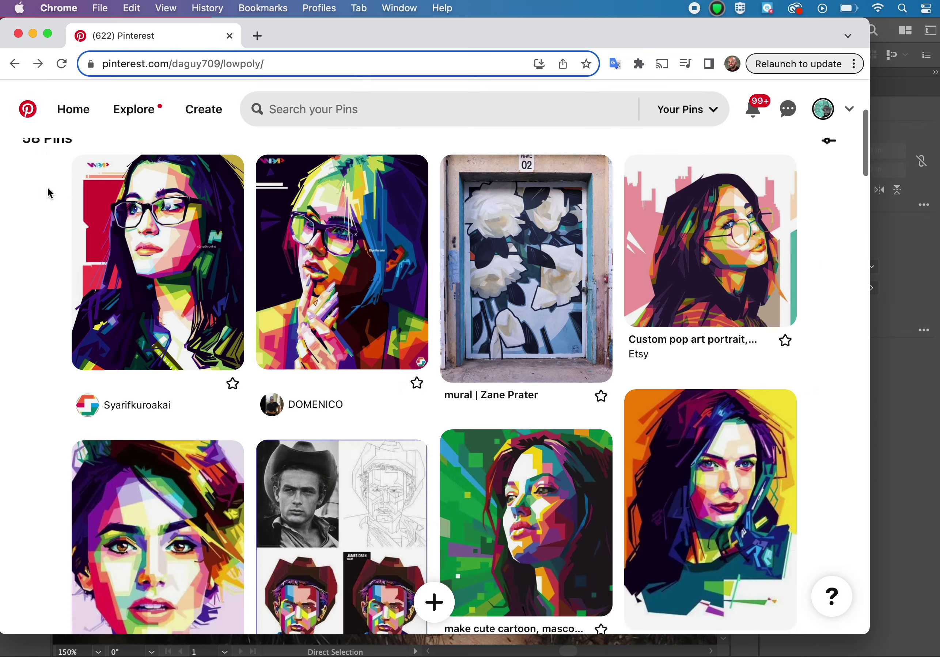
scroll(48, 190, "down", 15)
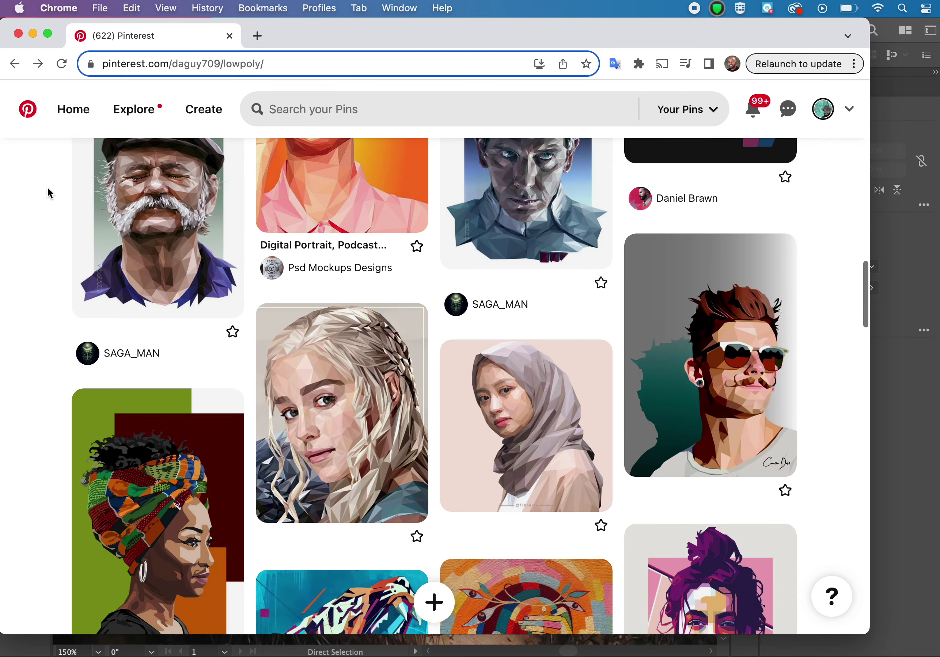
scroll(48, 187, "down", 15)
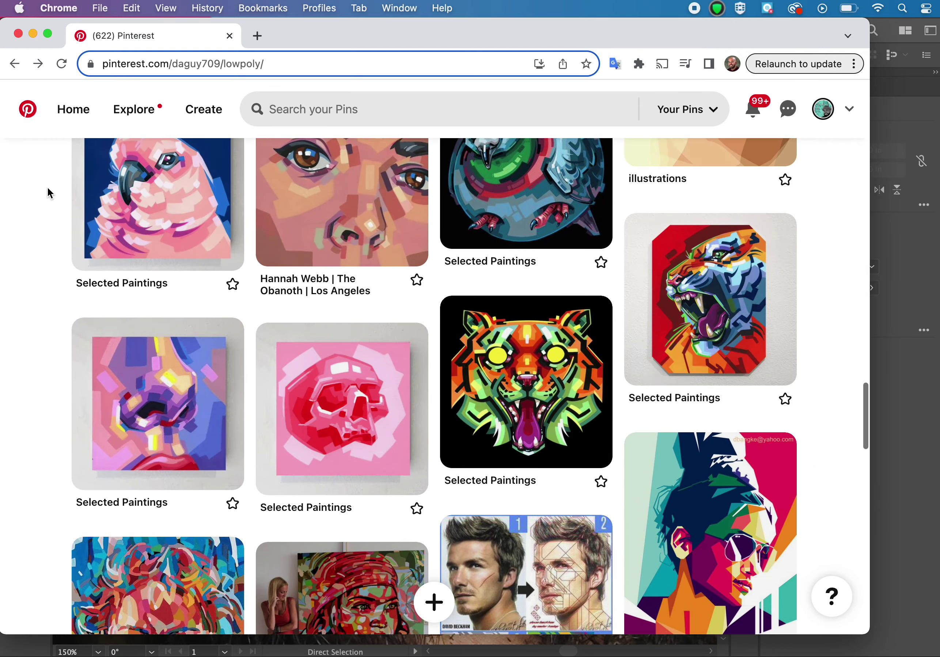
scroll(49, 193, "down", 12)
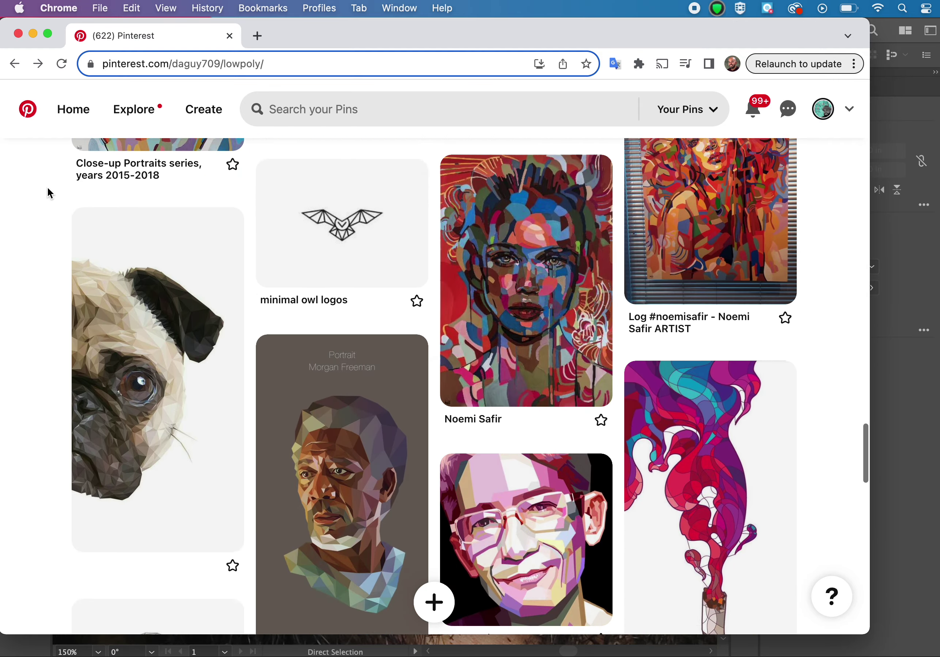
scroll(47, 192, "down", 8)
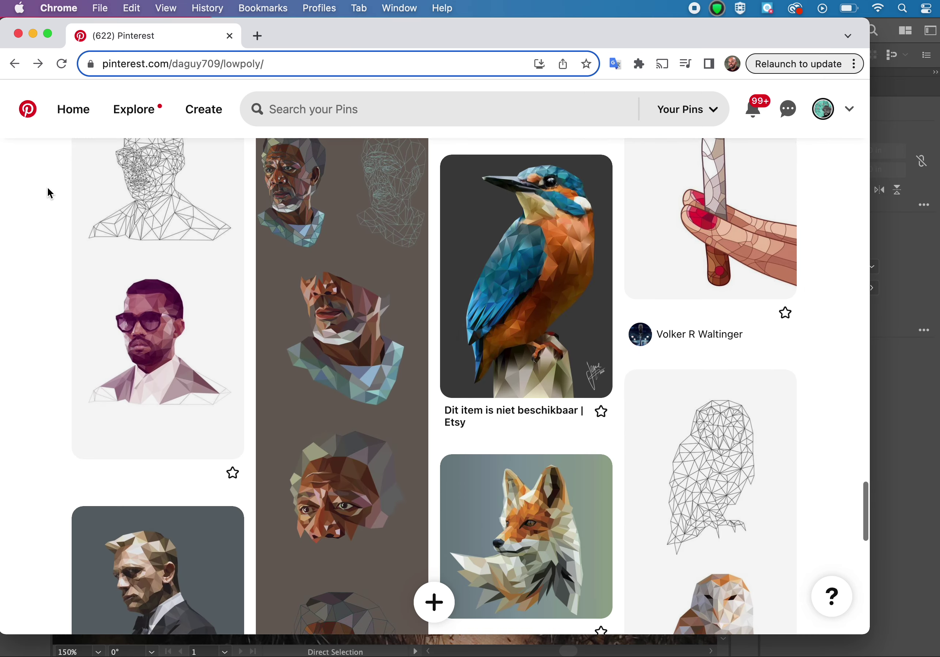
Switch to Illustrator and outline the right-hand nostril in the photo with a closed, straight-segment Pen path on the Artwork layer.
mouse_move(473, 636)
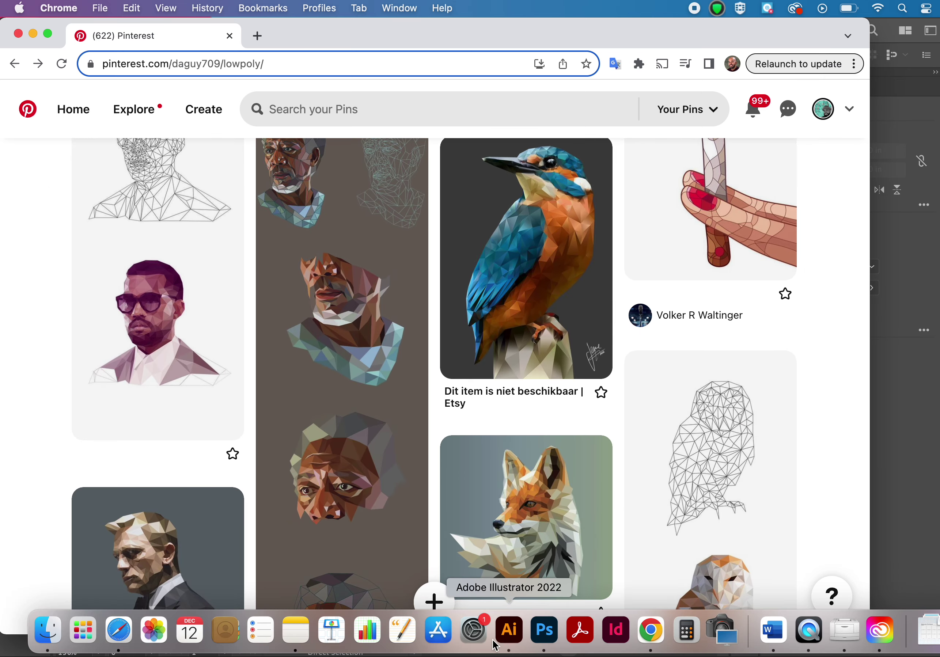
left_click(510, 637)
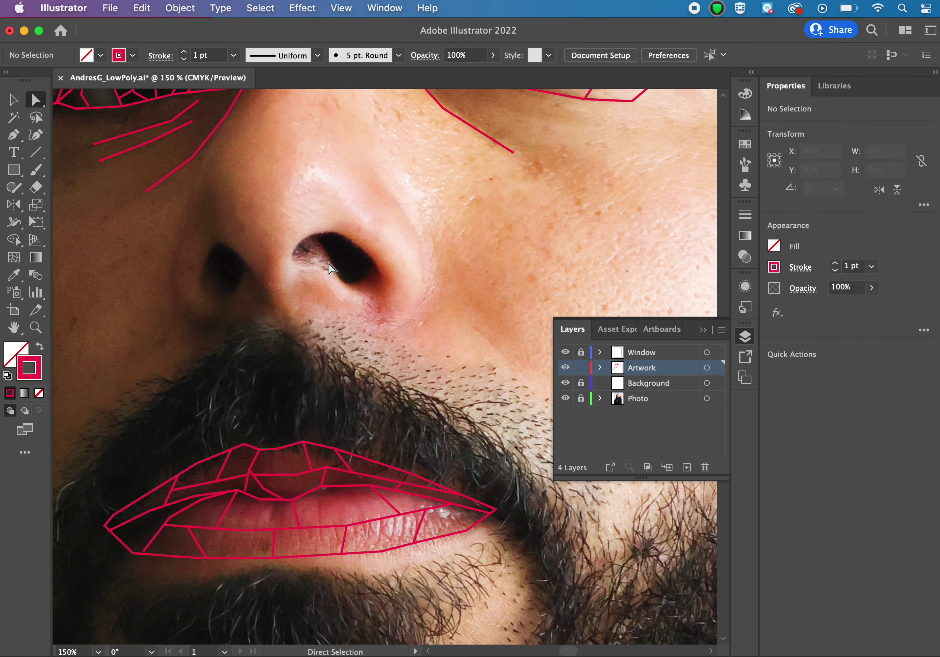
scroll(332, 268, "up", 4)
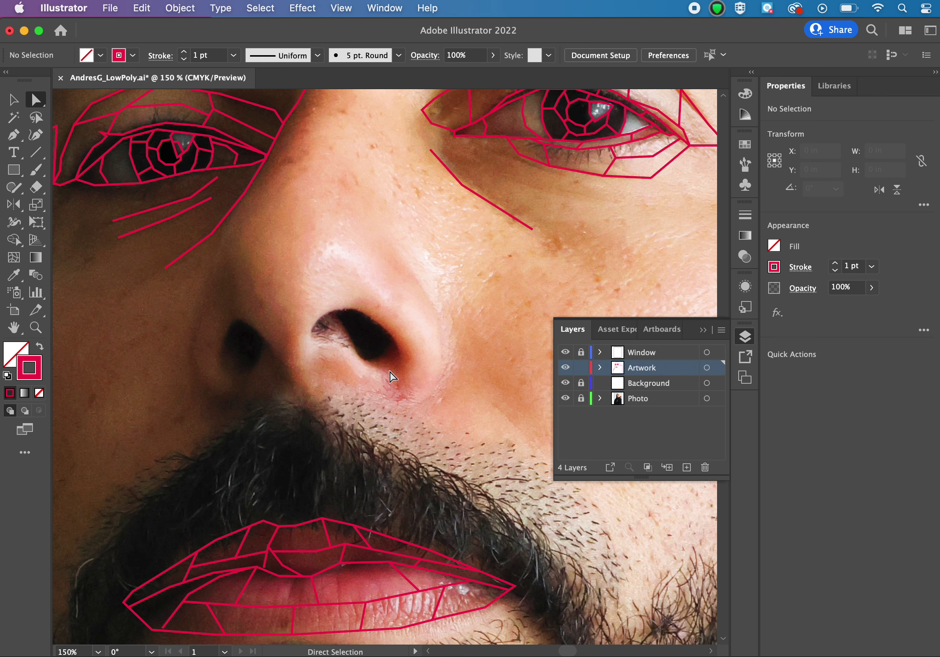
key("p")
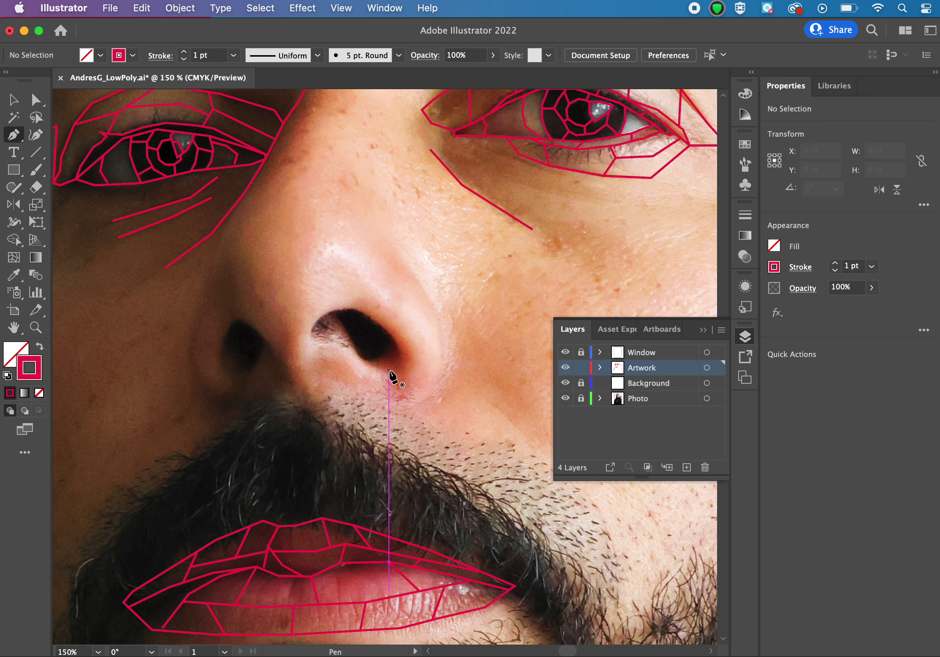
left_click(311, 334)
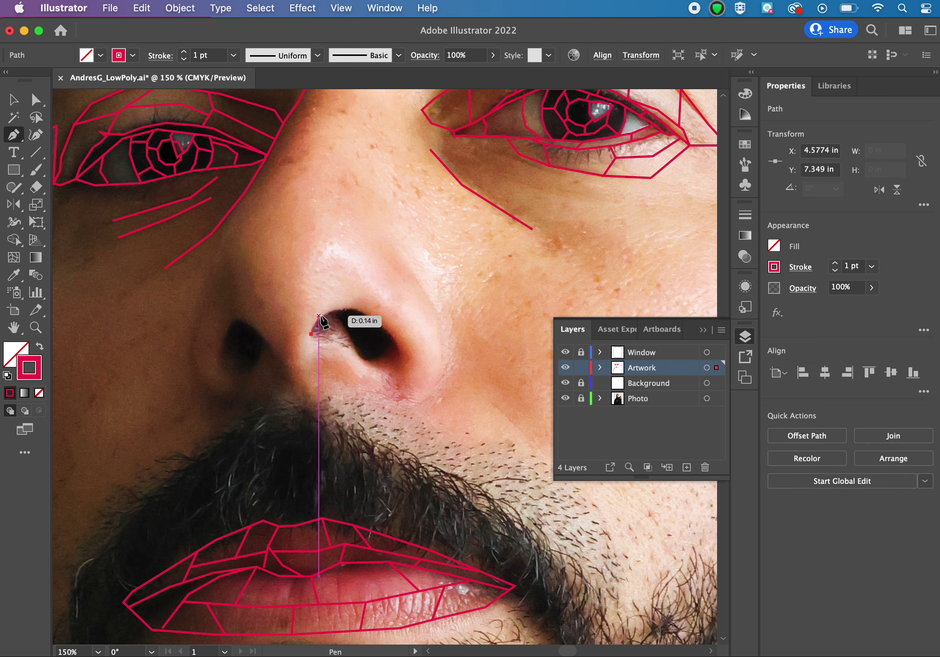
left_click(326, 316)
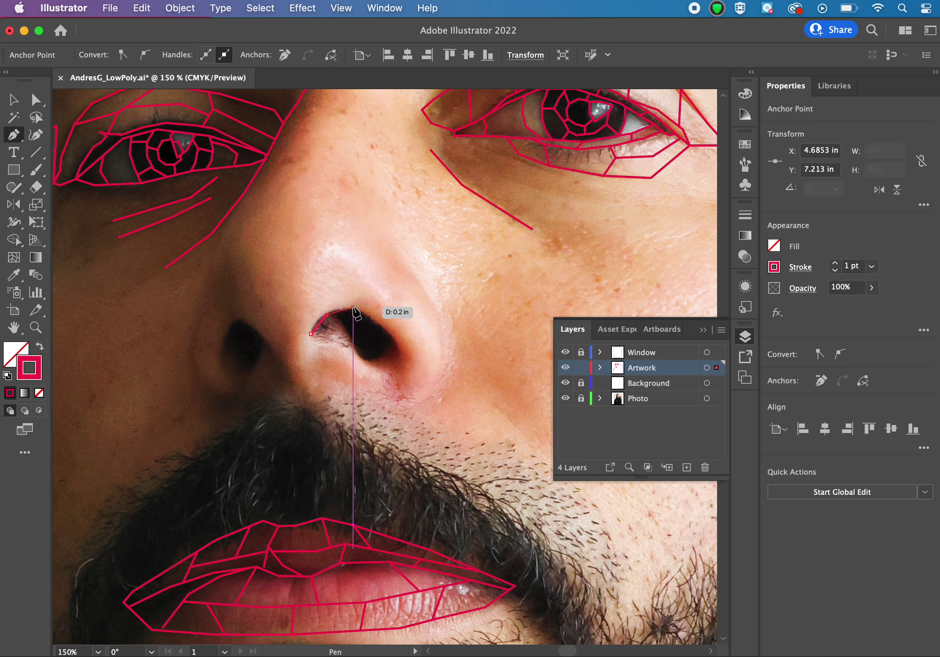
left_click(353, 307)
left_click(389, 327)
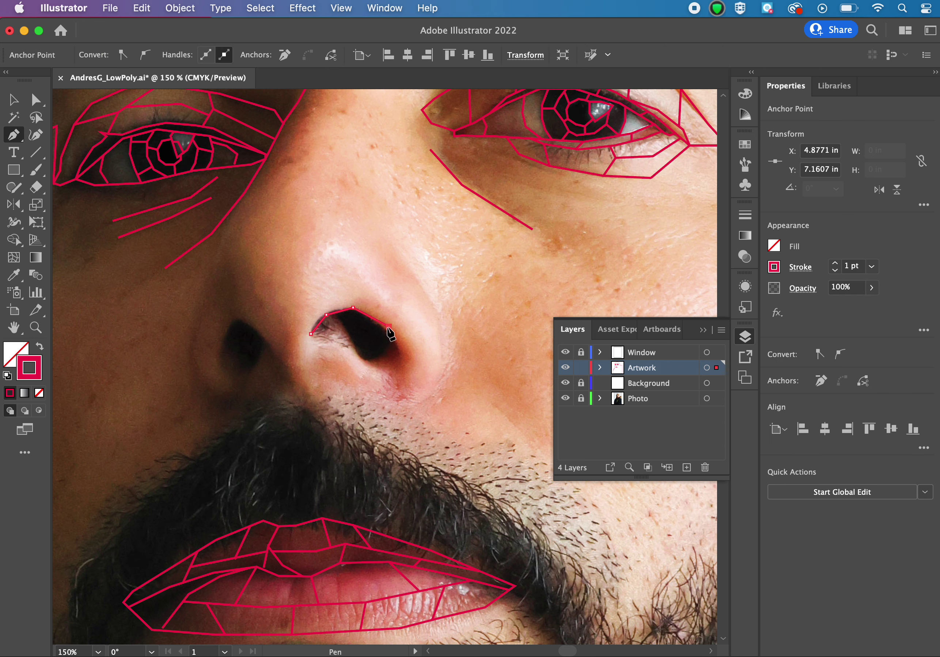
left_click(405, 347)
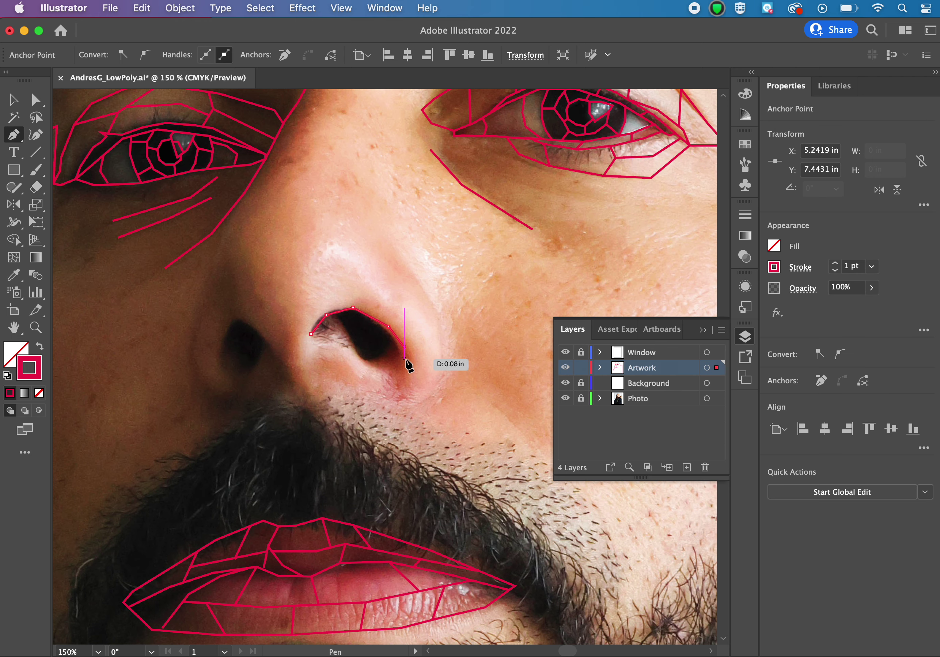
left_click(405, 362)
left_click(388, 372)
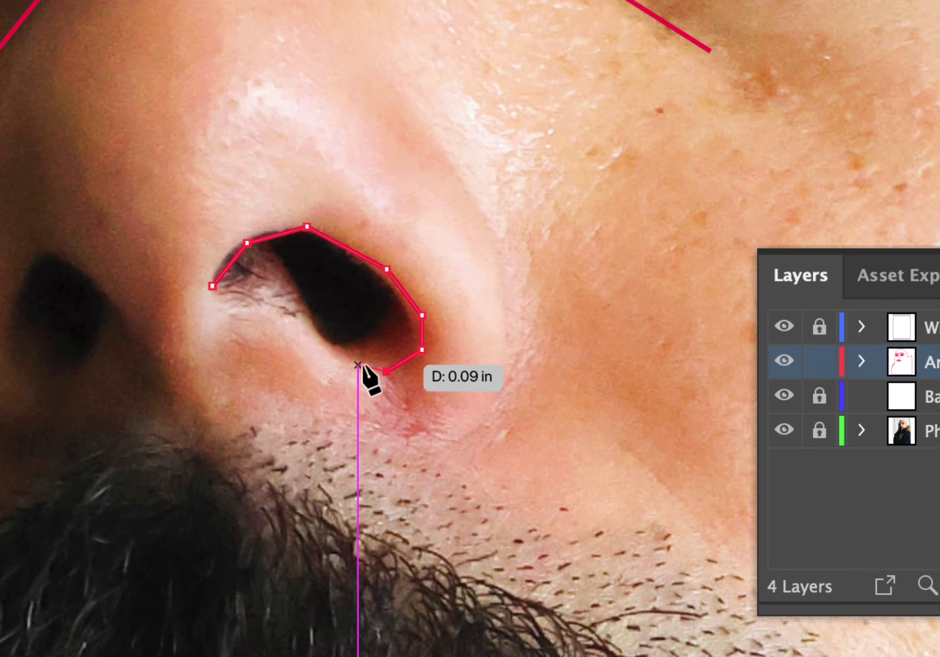
left_click(364, 367)
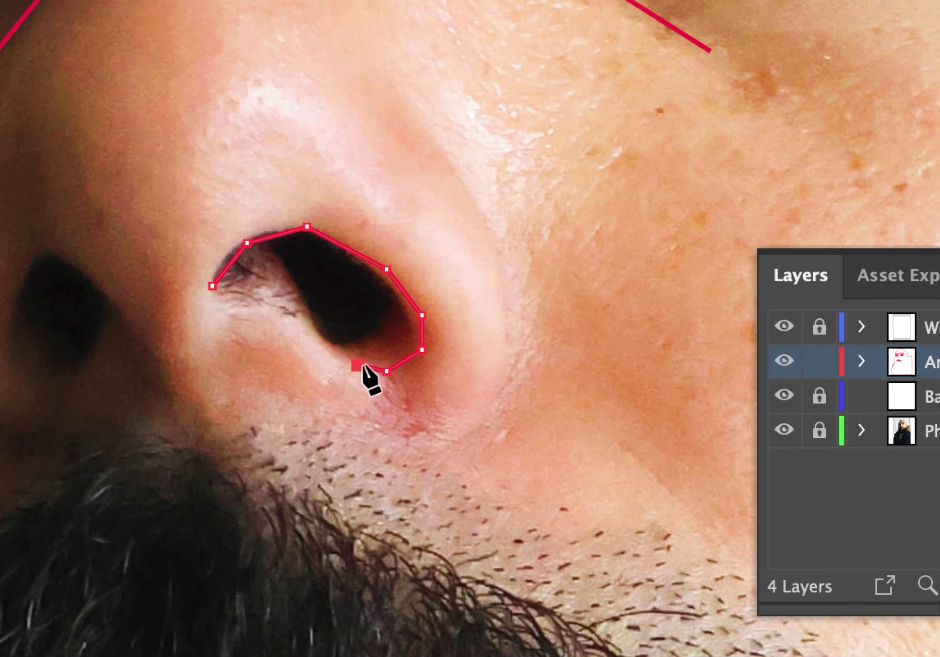
left_click(317, 328)
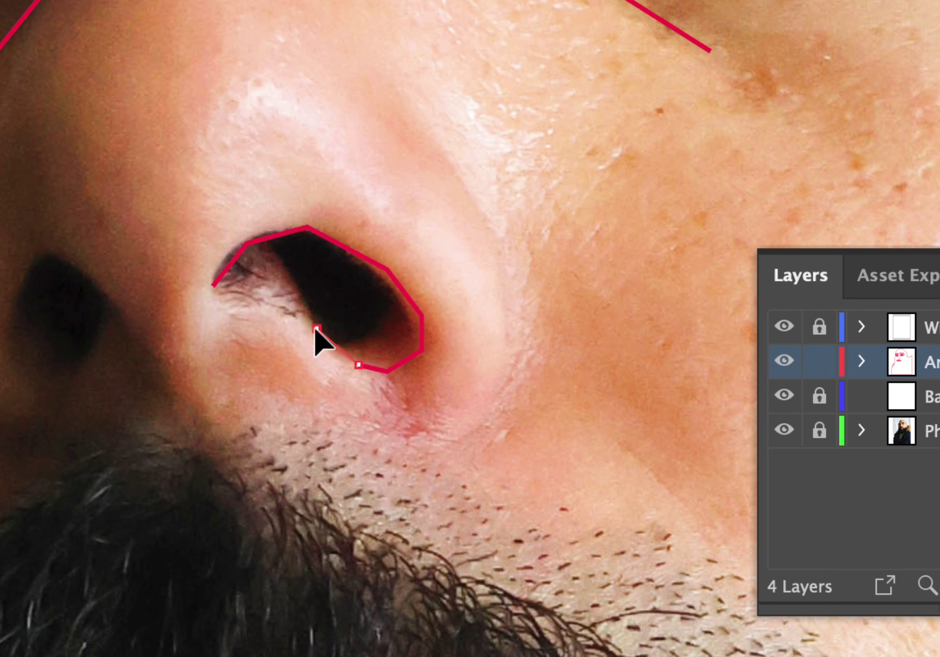
left_click(278, 264)
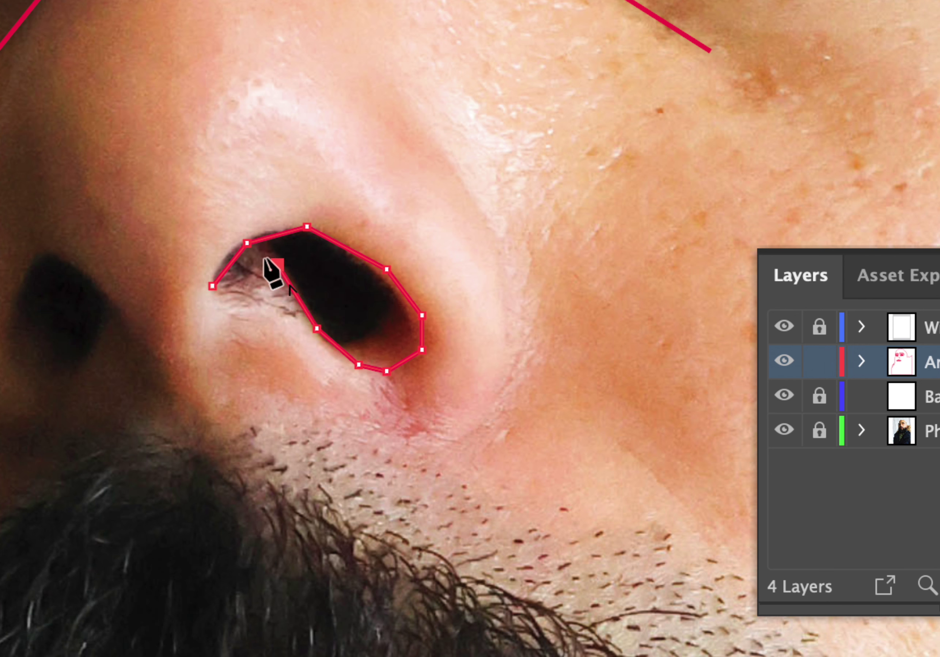
left_click(255, 261)
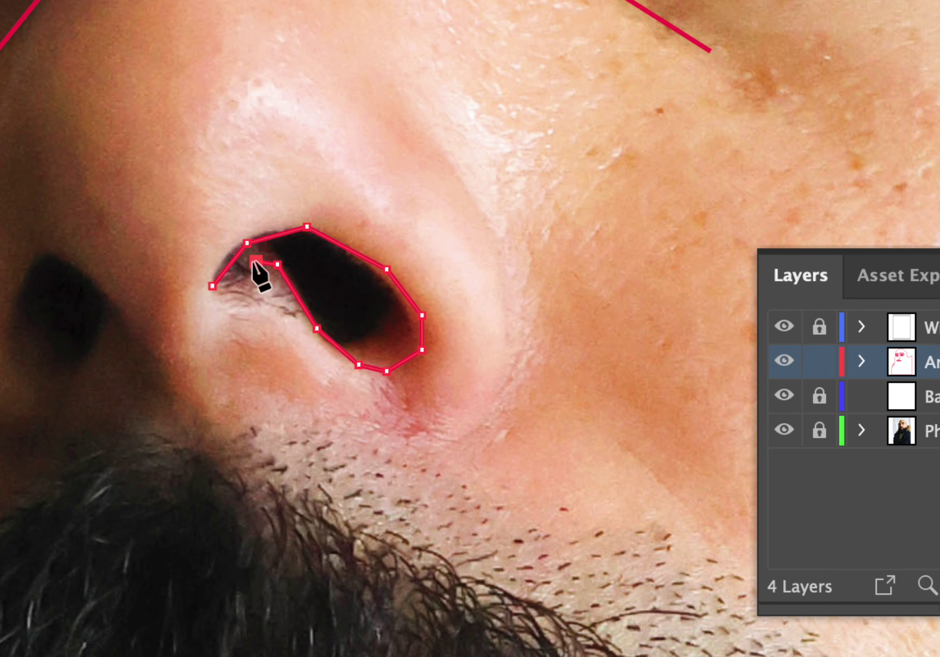
left_click(213, 284)
Outline the shadowed left-hand nostril with a closed Pen path that ends in a small point towards the nose's centre, and deselect it.
scroll(136, 300, "left", 10)
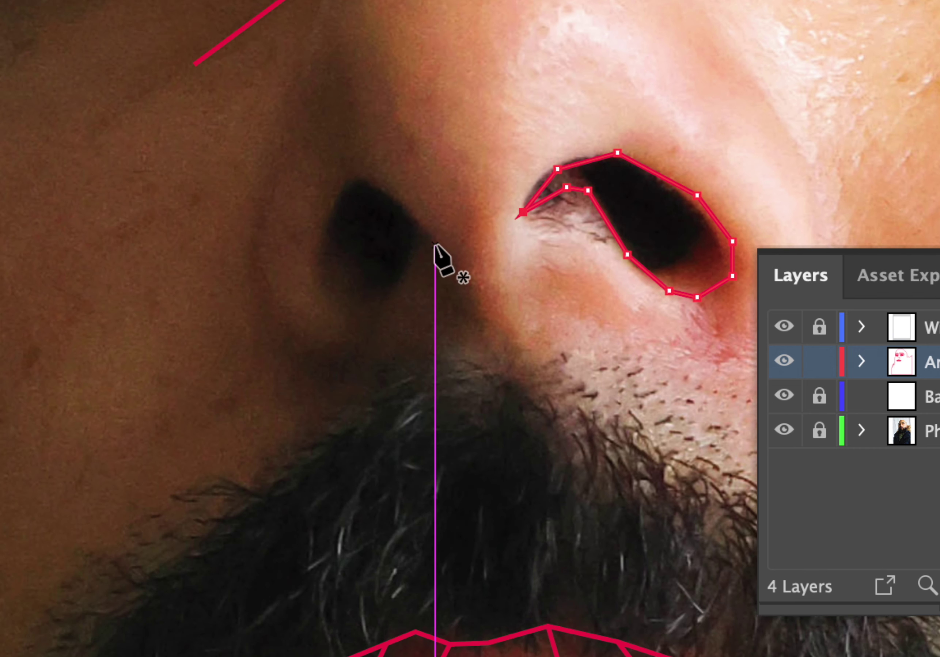
left_click_drag(435, 245, 377, 186)
left_click(357, 179)
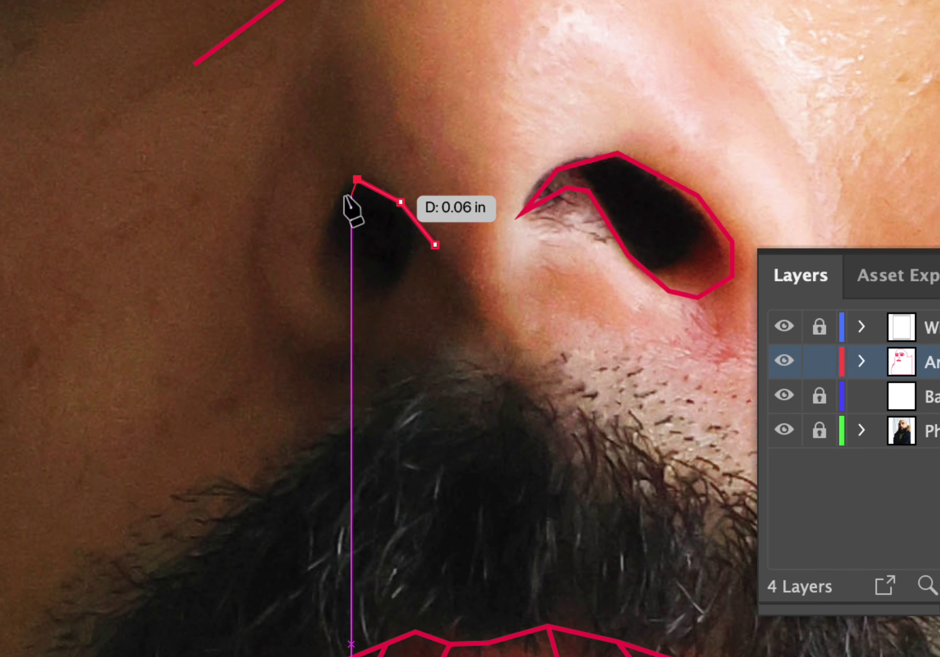
left_click(330, 212)
left_click(327, 251)
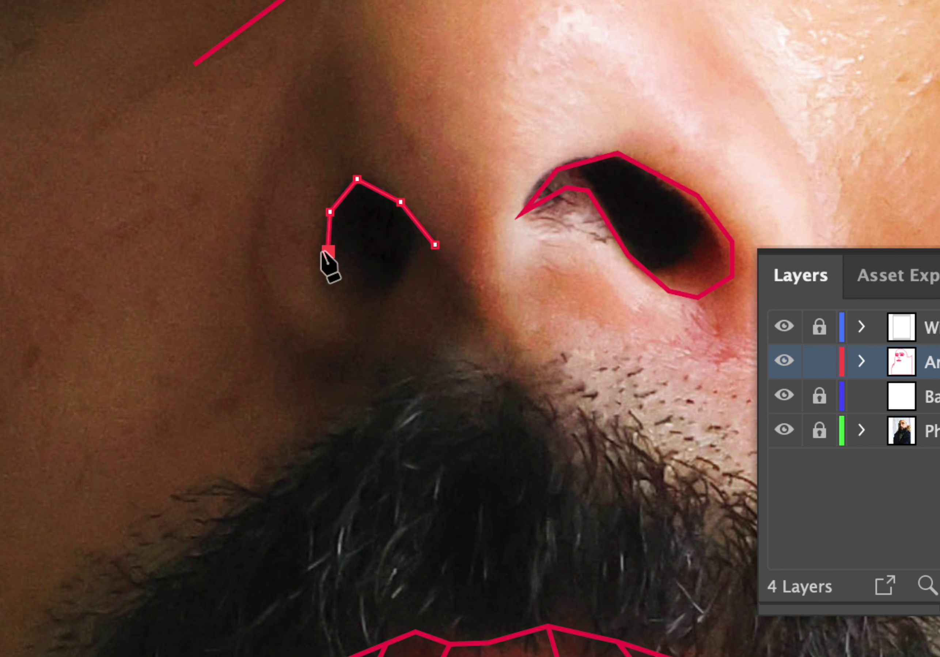
left_click(338, 288)
left_click(387, 287)
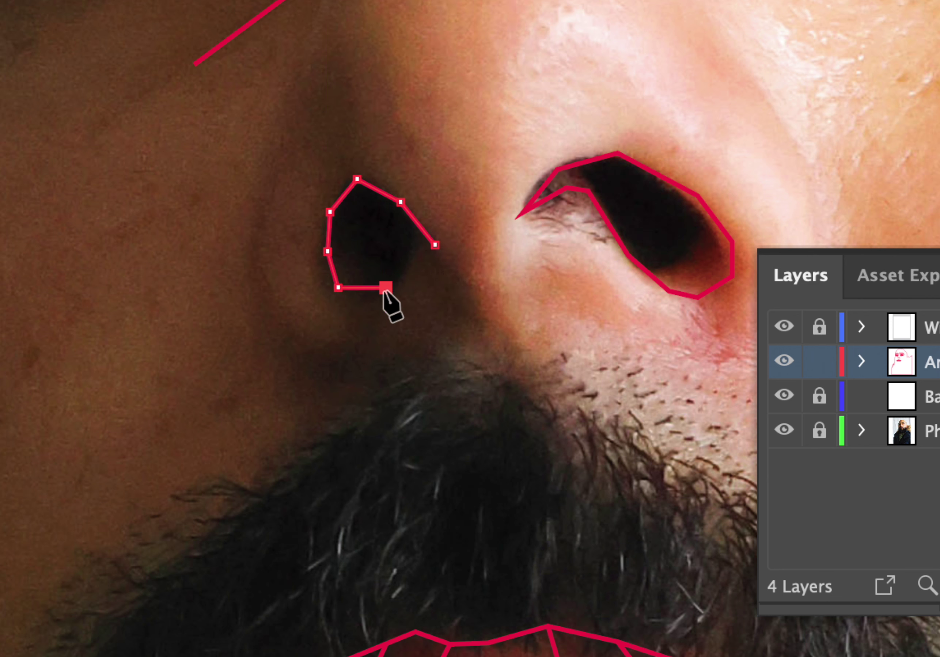
left_click(416, 241)
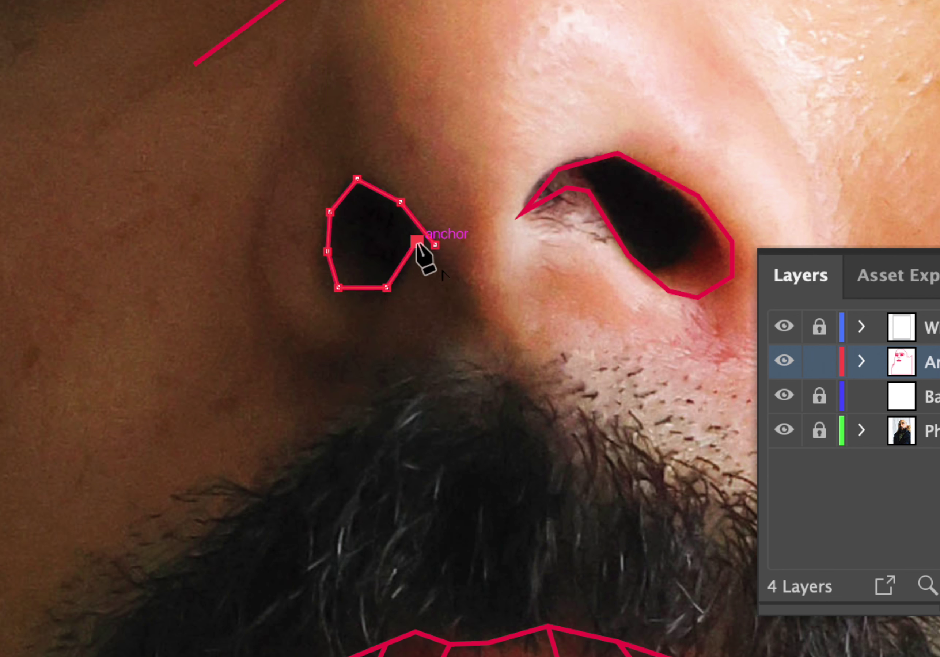
left_click(435, 245)
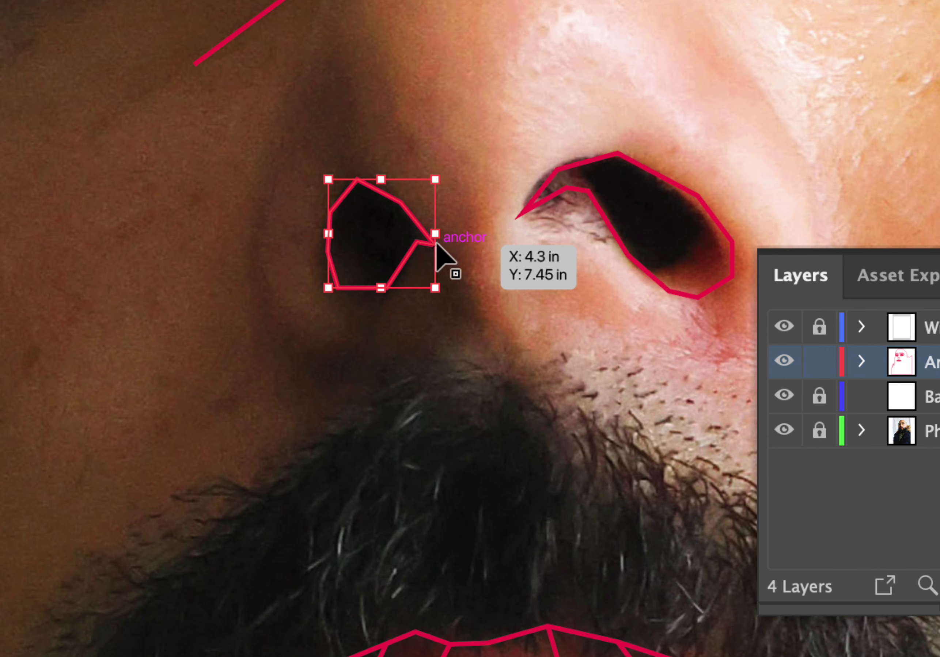
left_click(488, 223, "super")
Trace the outer contour of the left-hand nostril wing with an open, straight-segment Pen path from above the moustache to the bend in the nose-side line, and deselect it.
scroll(487, 223, "up", 5)
scroll(487, 222, "right", 2)
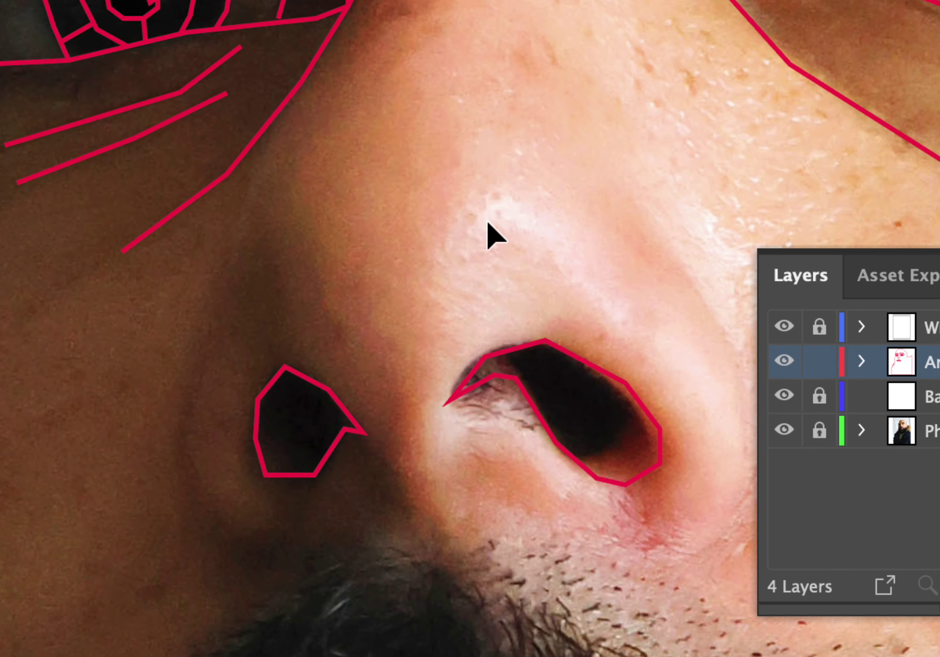
scroll(488, 224, "up", 3)
scroll(489, 233, "right", 1)
key("super+minus")
key("super+minus")
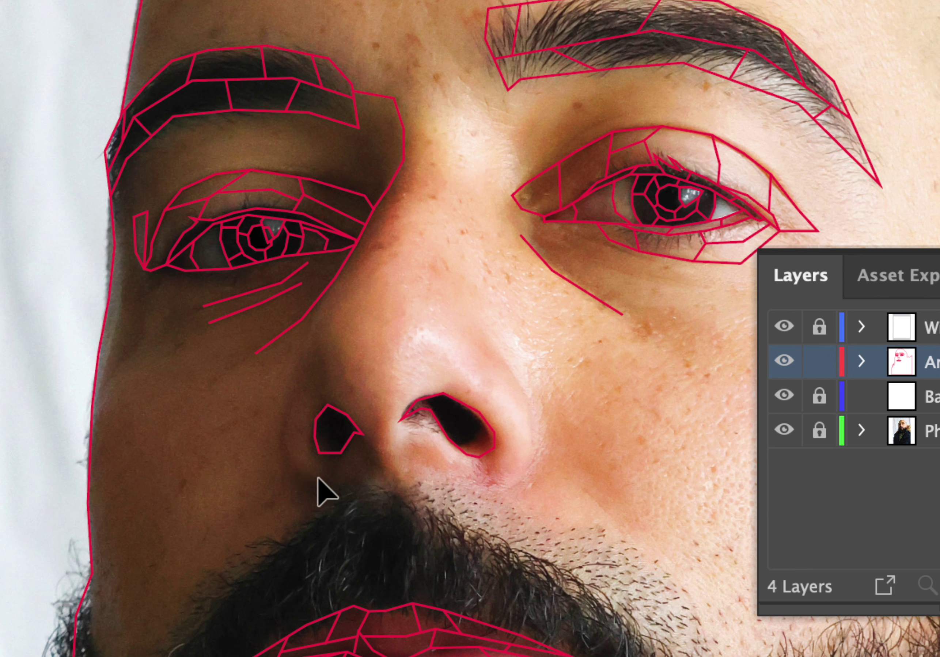
key("p")
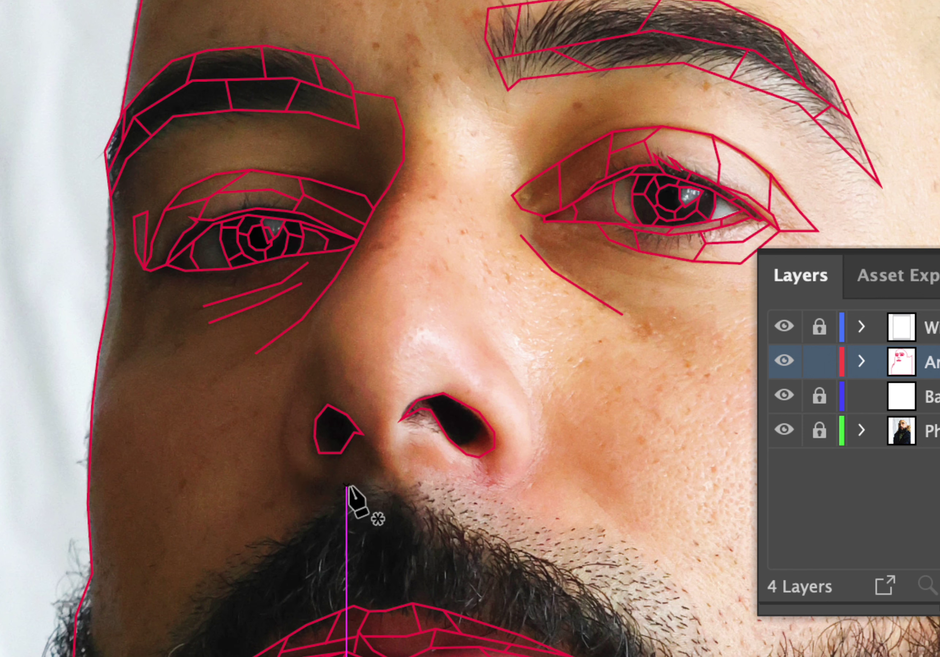
left_click(346, 487)
left_click(311, 479)
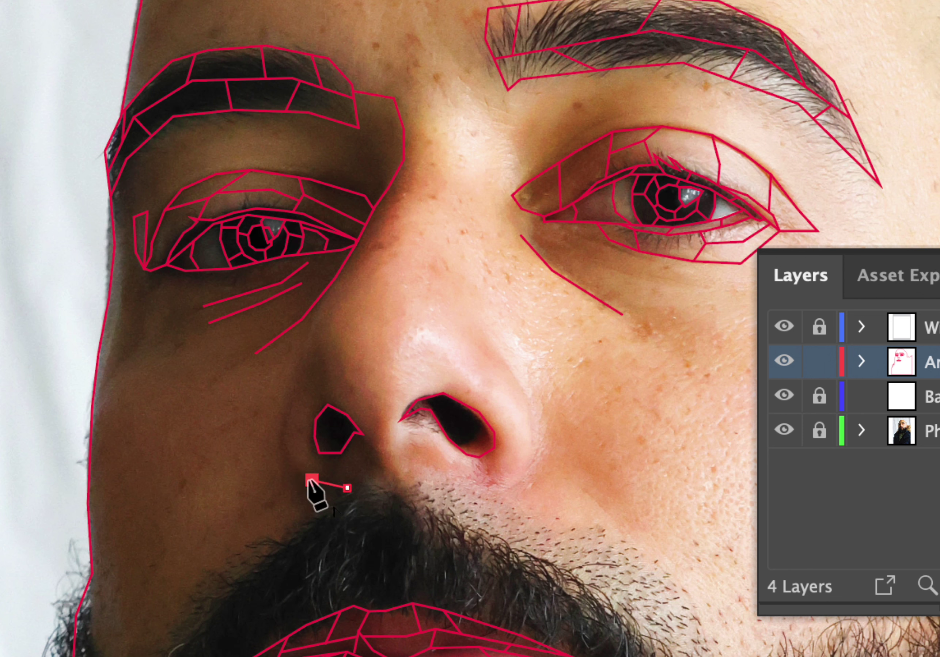
left_click(280, 452)
left_click(281, 382)
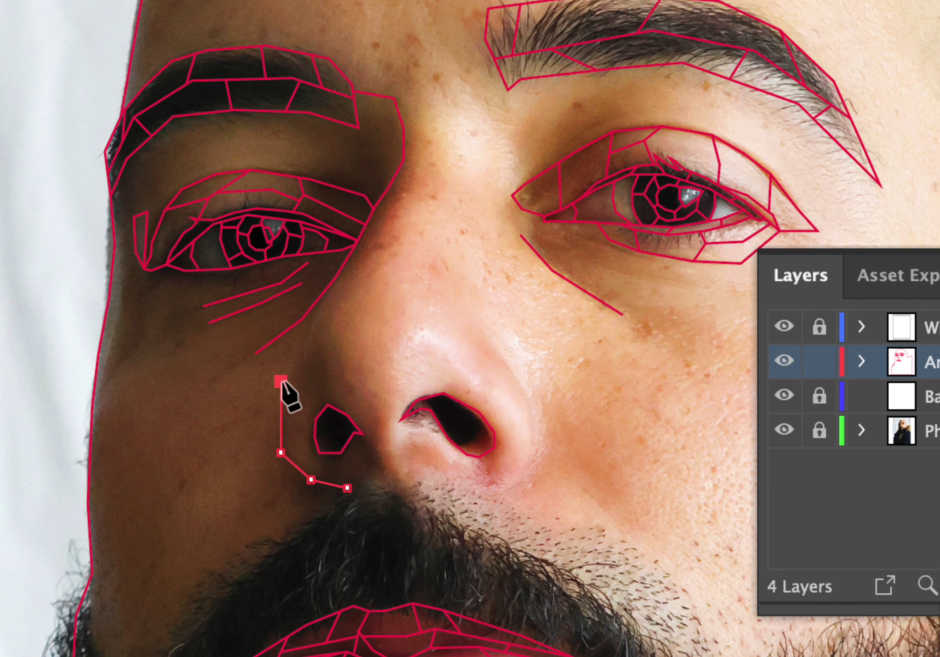
left_click(302, 353)
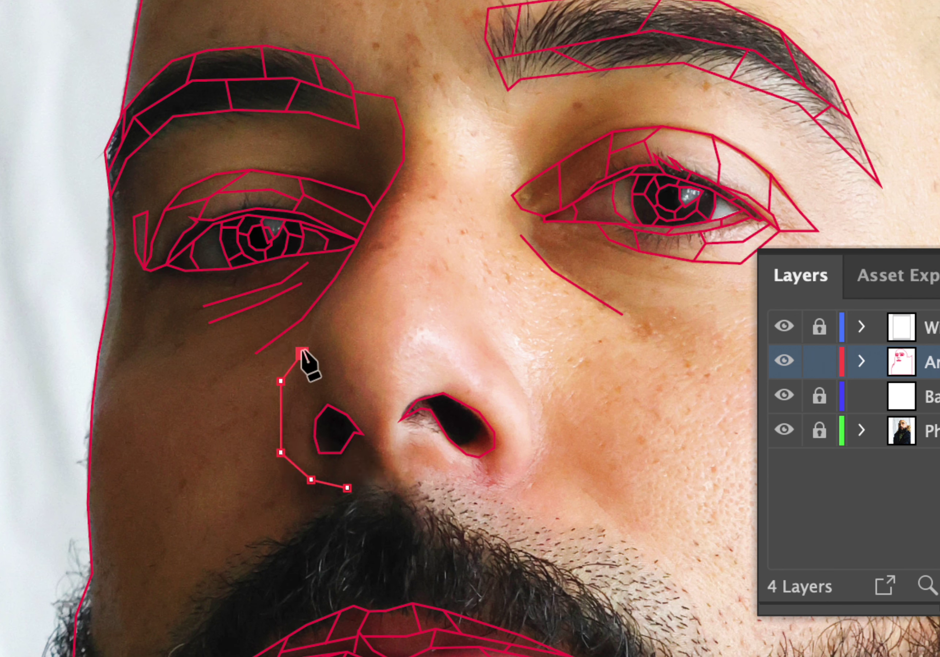
left_click(314, 304)
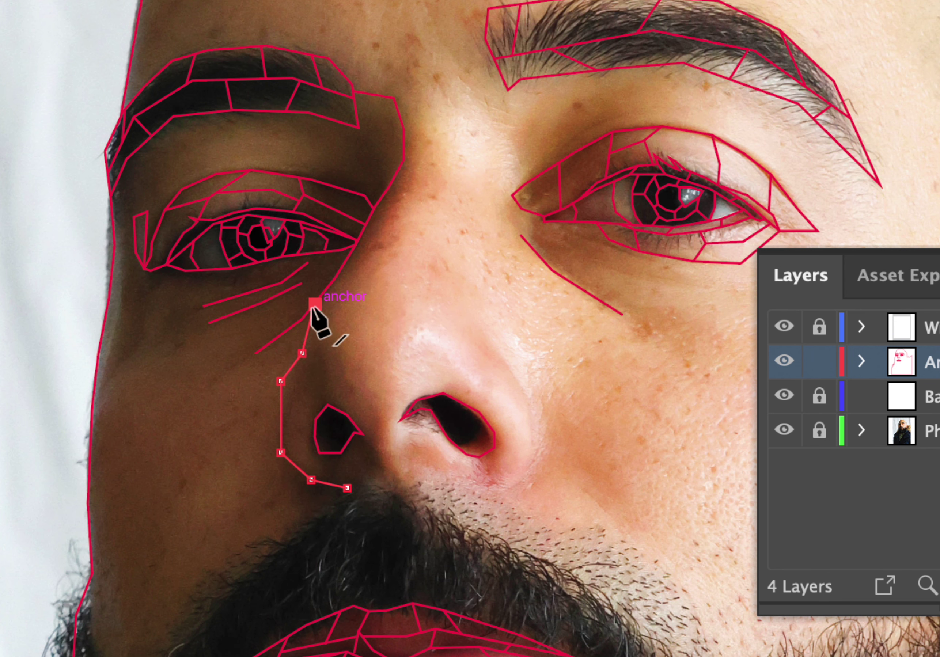
key("v")
left_click(398, 313)
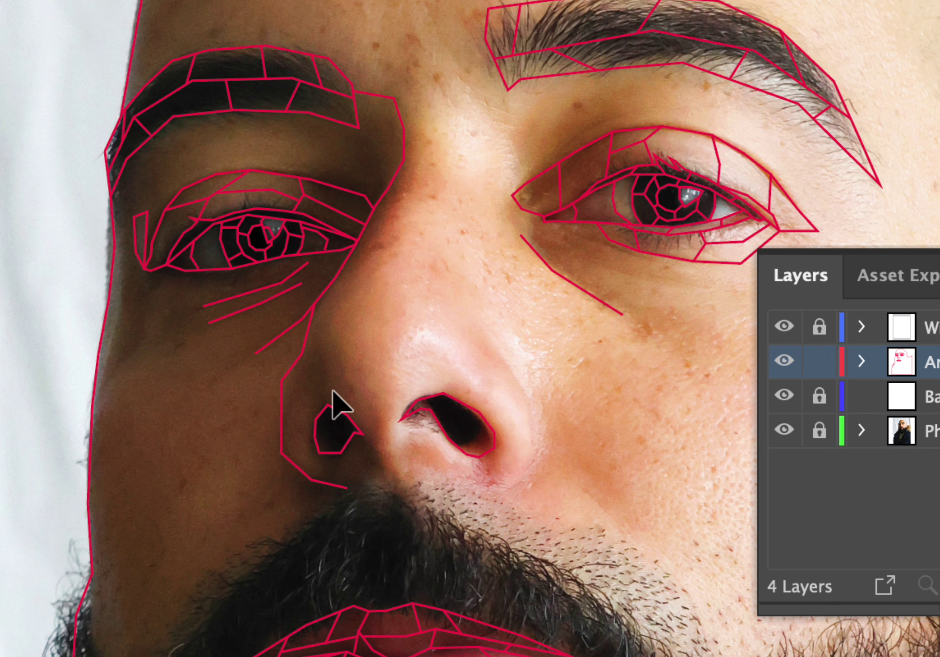
Draw an open Pen path from the top of the left-hand nostril up to the outer nose contour, and deselect it.
key("p")
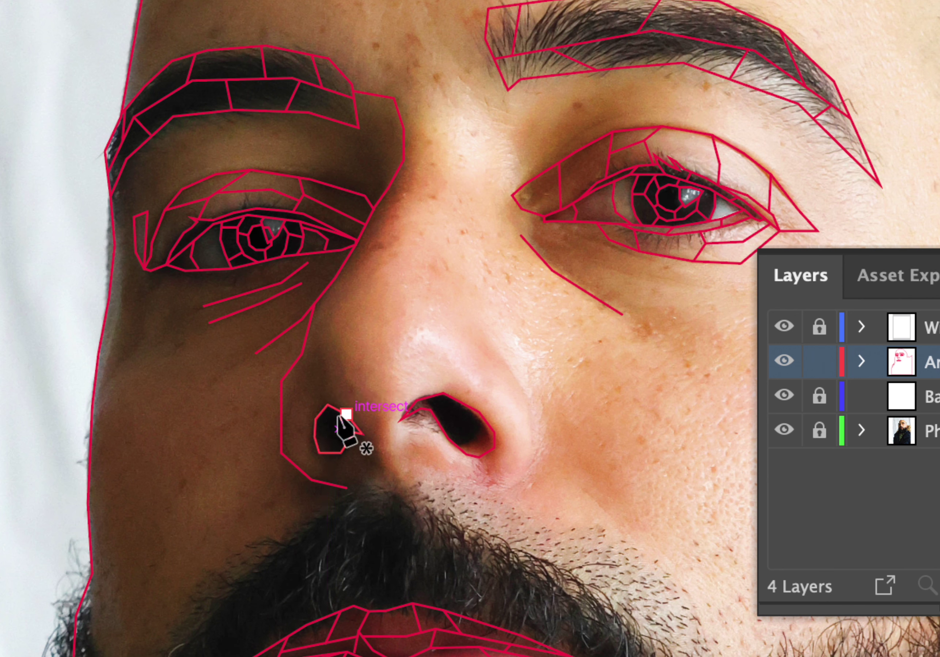
left_click(328, 405)
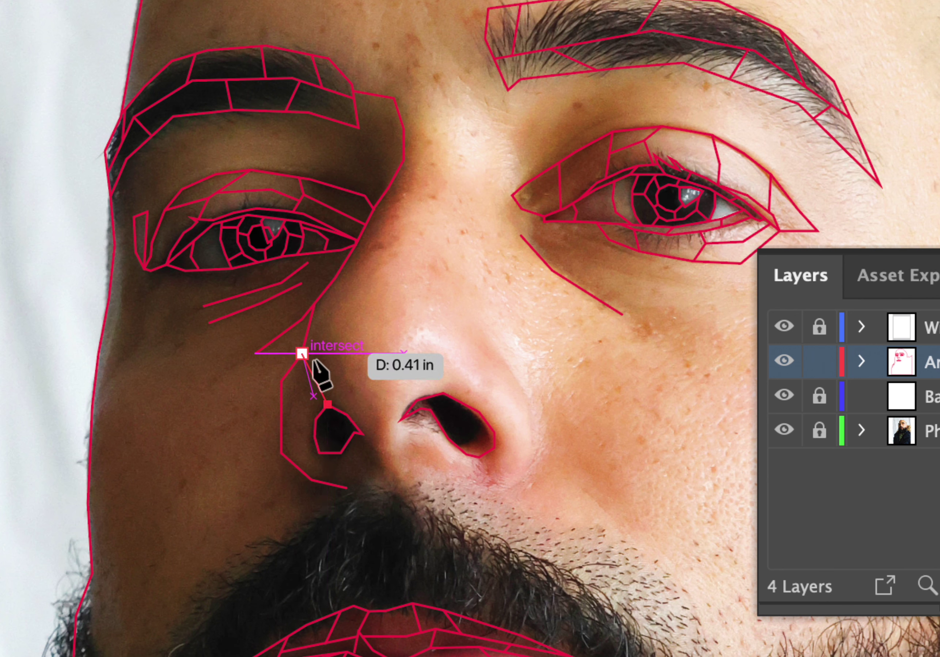
key("ctrl+plus")
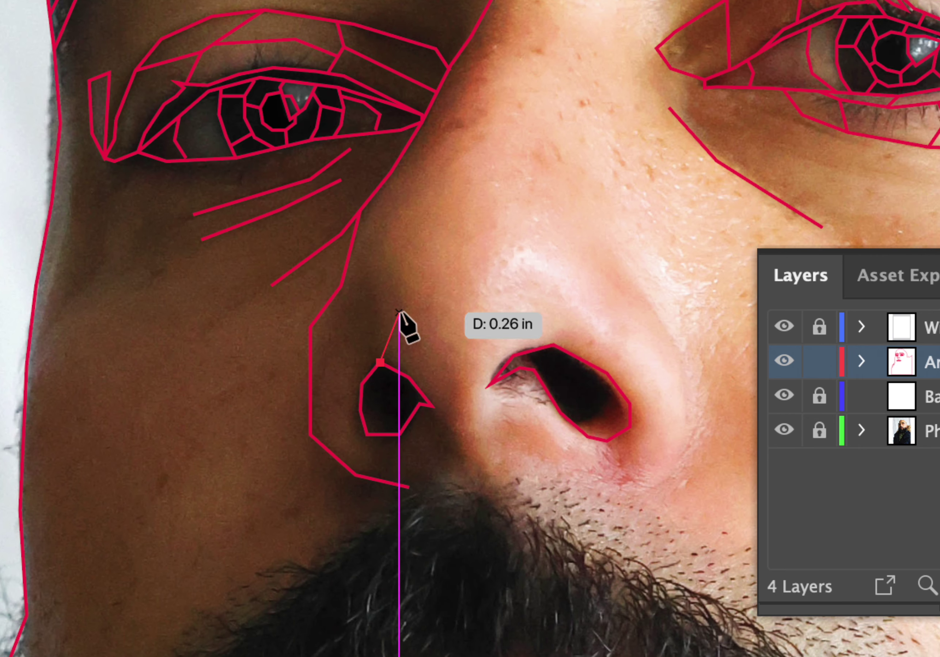
left_click(361, 312)
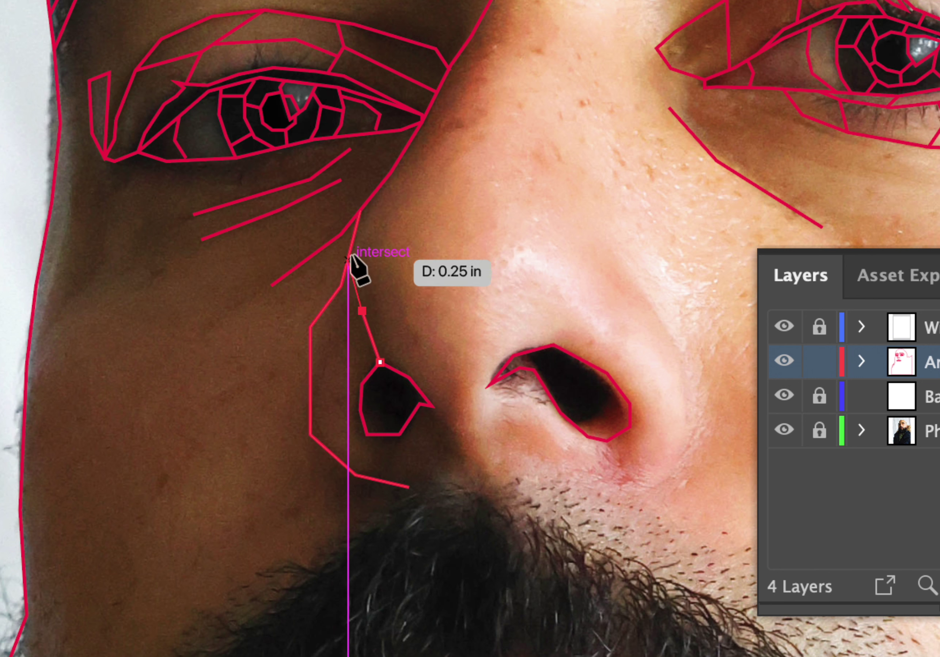
left_click(347, 260)
left_click(402, 309, "super")
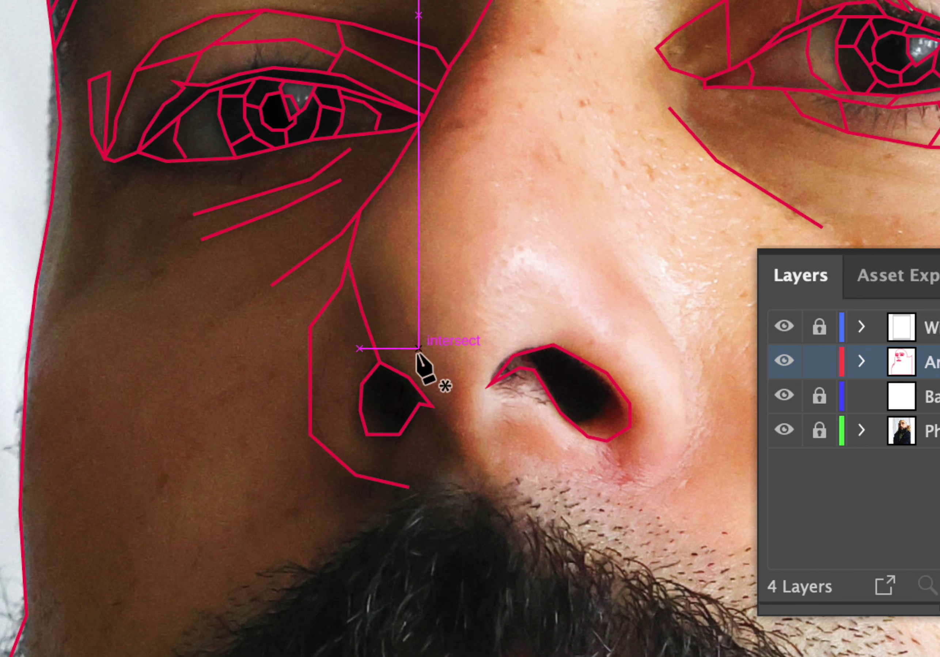
Trace the base of the nose with an open Pen path from the left-hand nostril's inner point down to the moustache and up beneath the right-hand nostril.
left_click(432, 408)
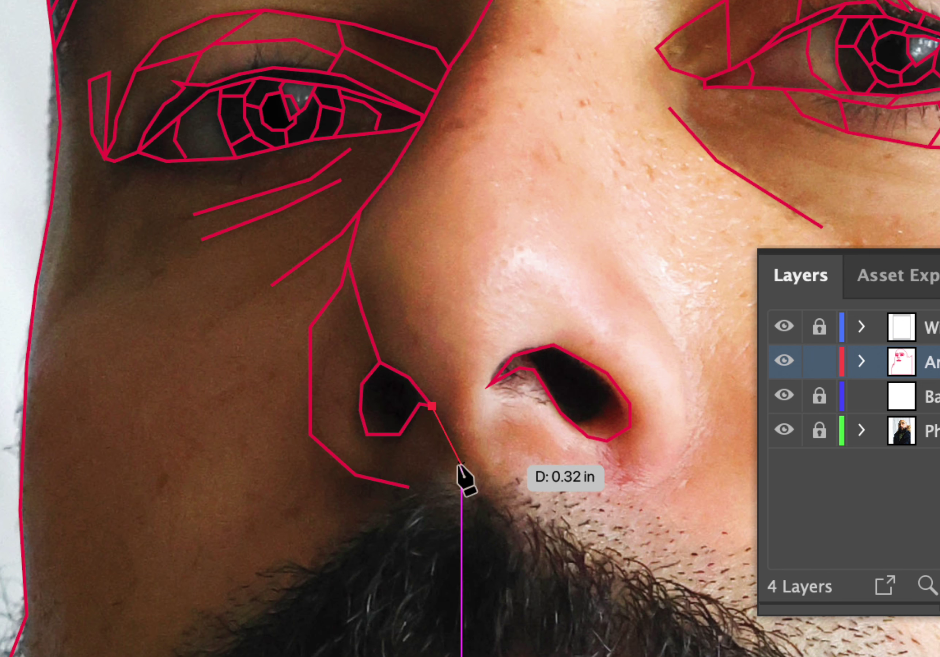
left_click(461, 479)
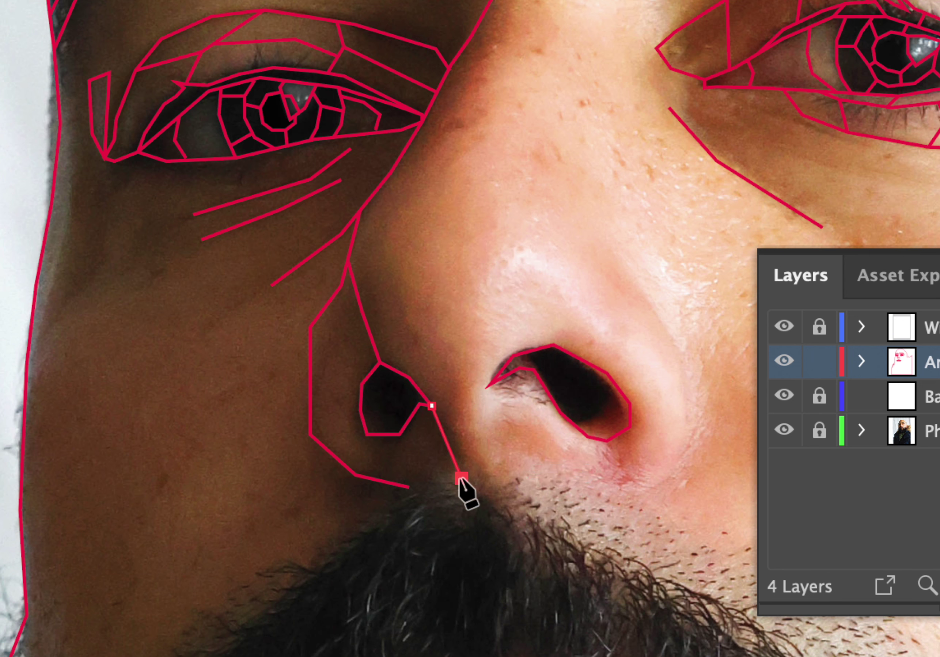
left_click(495, 477)
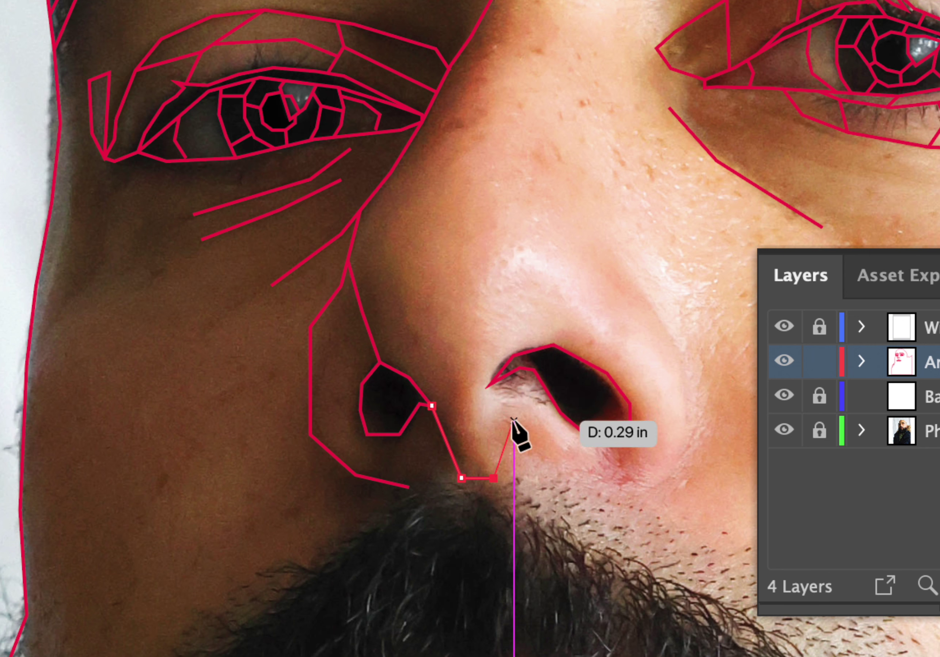
left_click(514, 442)
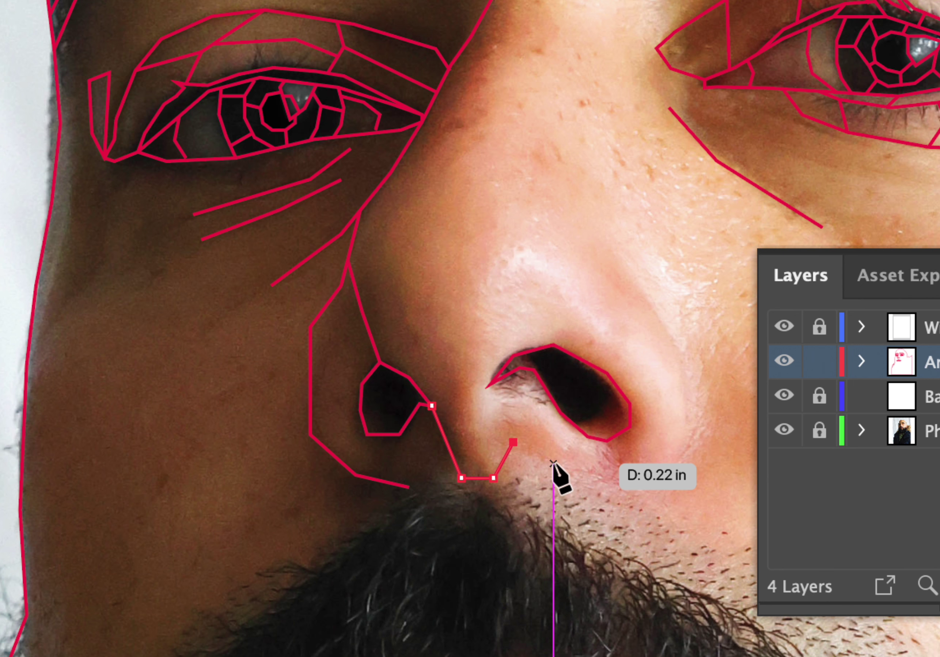
left_click(614, 267, "super")
Trace the right-hand nostril wing with an open, straight-segment Pen path from the side of the nose around to beneath the nostril, and deselect it.
left_click(610, 260)
left_click(663, 325)
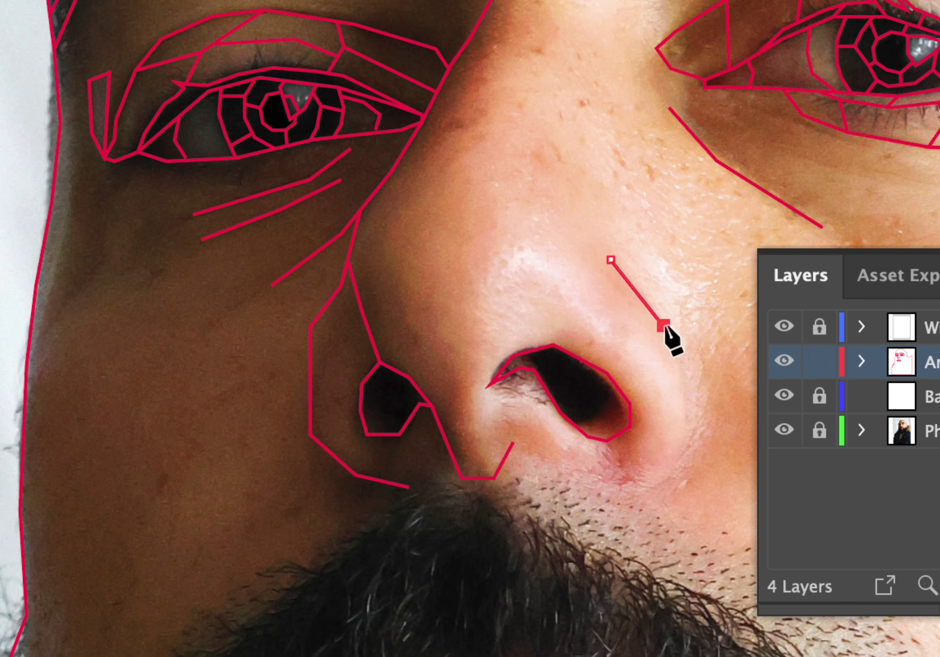
left_click(690, 406)
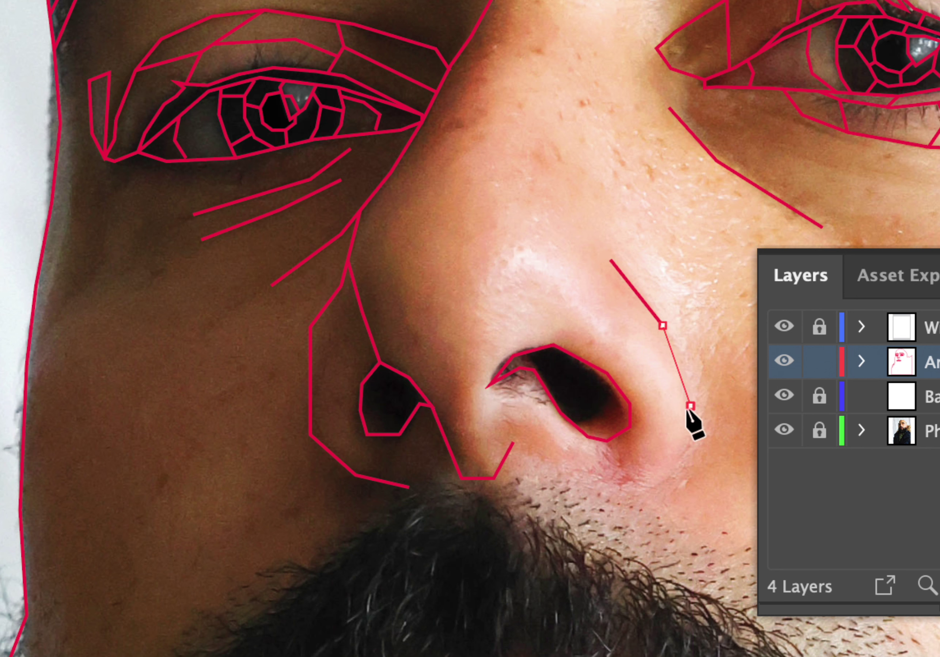
left_click(681, 472)
left_click(630, 487)
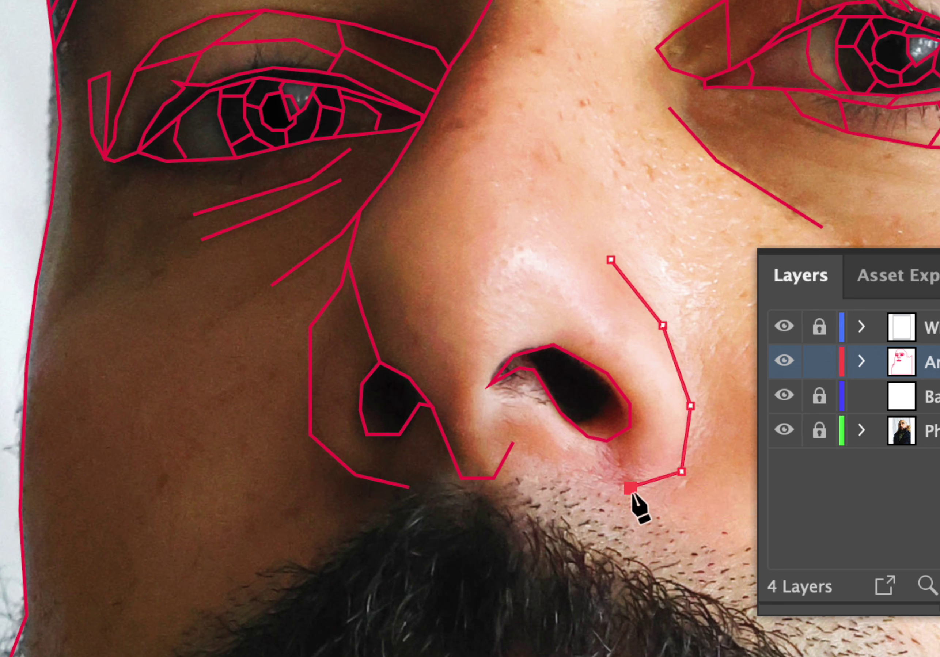
left_click(567, 471)
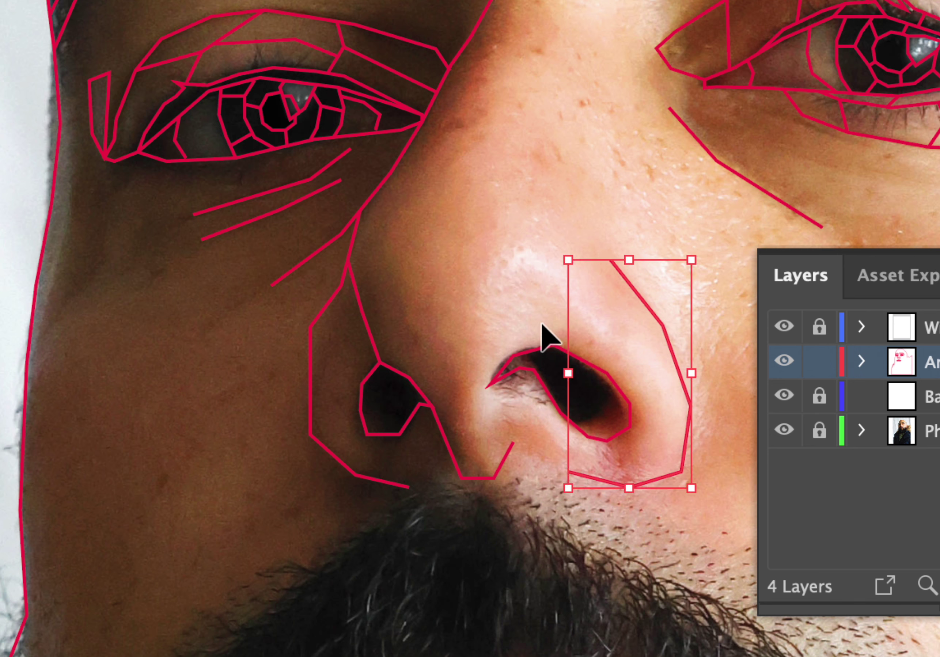
left_click(466, 279, "super")
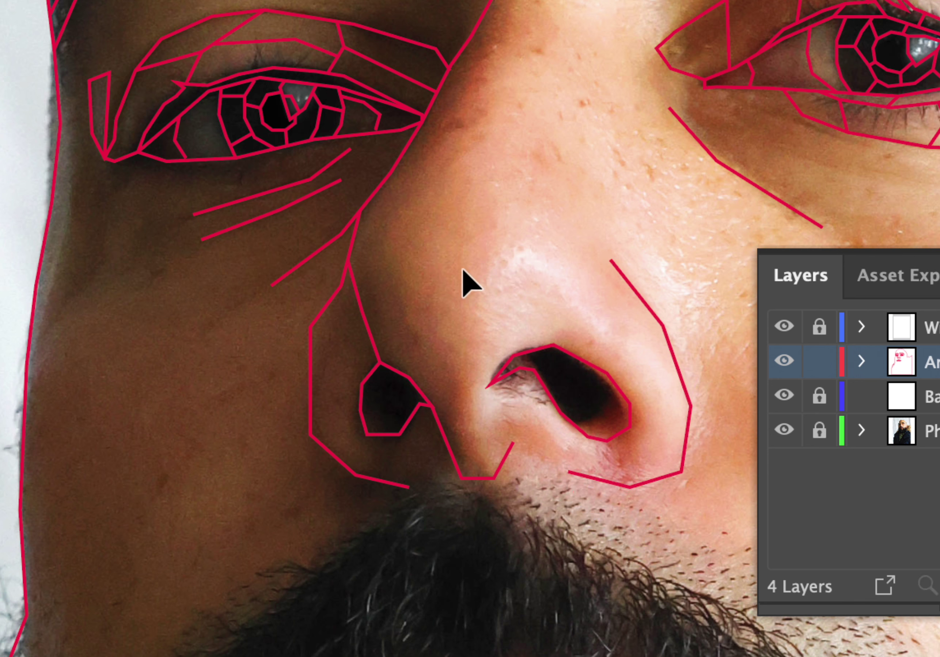
Hide the Photo layer to review the traced linework on its own, and show the layer again.
left_click(784, 430)
key("super+minus")
key("super+minus")
key("super+minus")
key("super+minus")
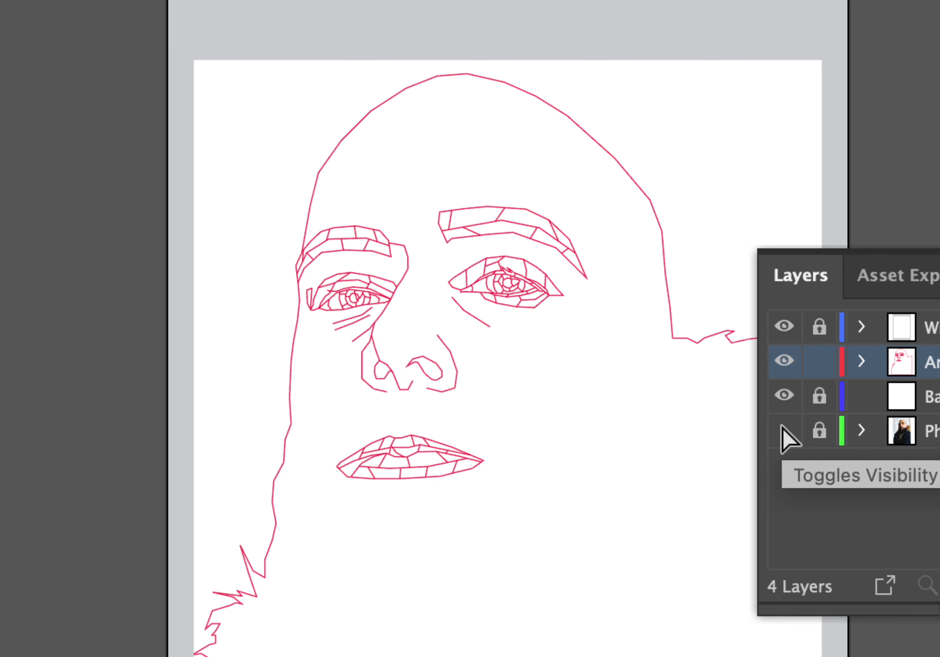
key("super+equal")
key("super+equal")
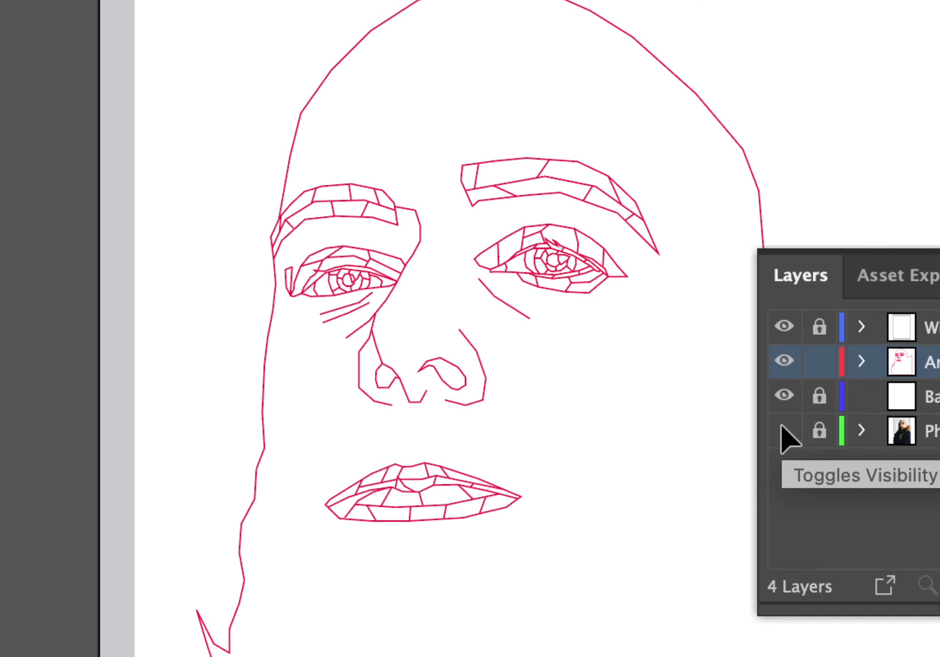
left_click(784, 430)
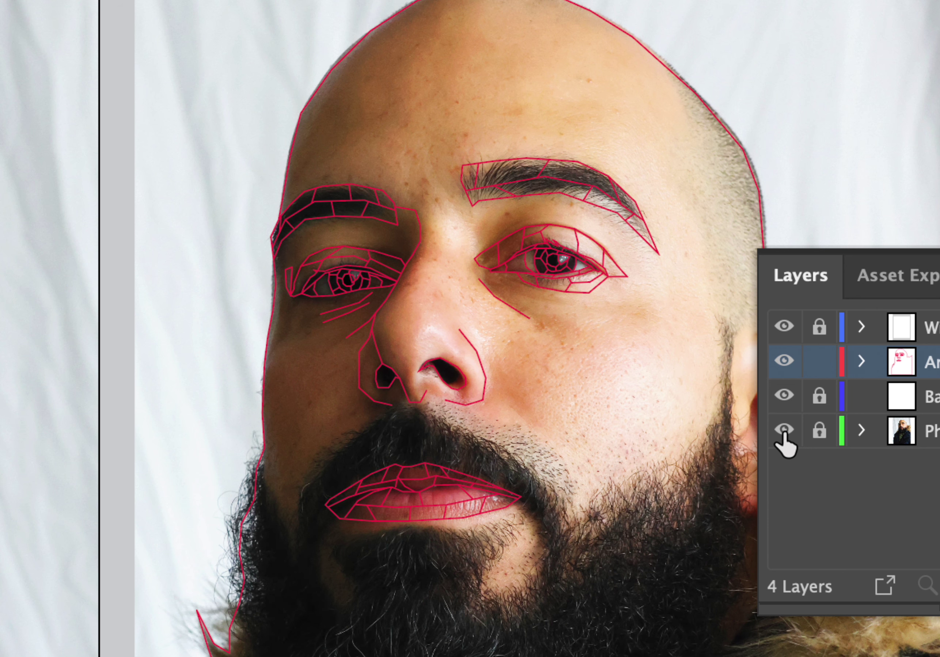
key("super+equal")
key("super+equal")
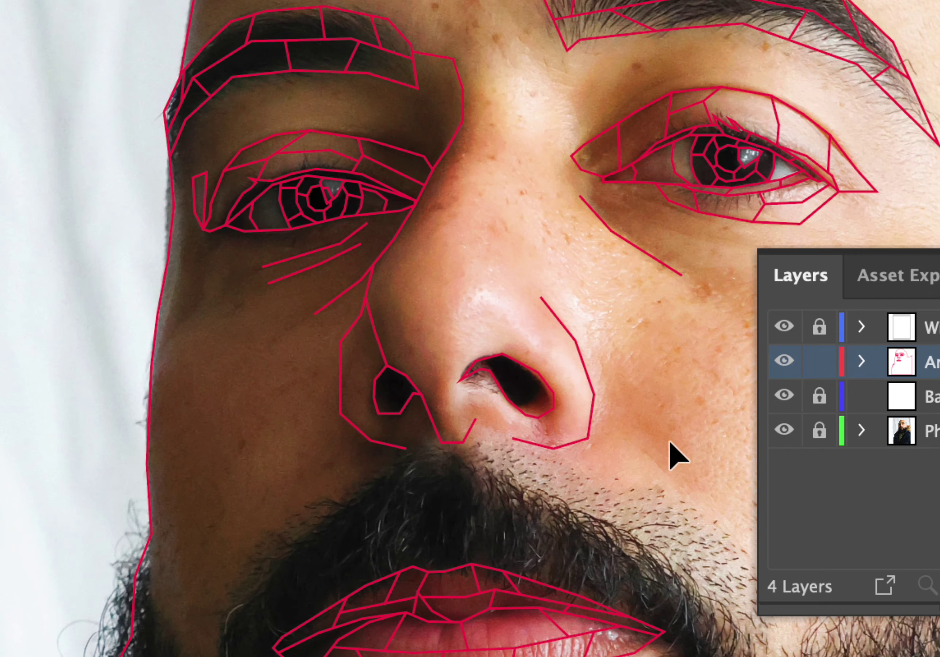
Try an open Pen outline of the philtrum rising from the upper lip's two peaks, and delete it.
scroll(479, 447, "down", 7)
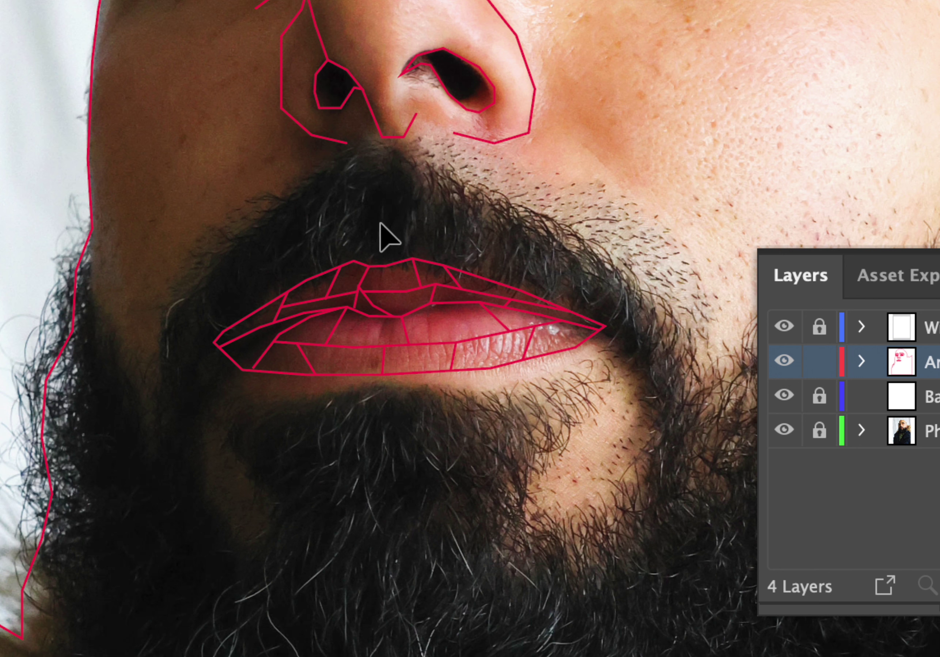
key("p")
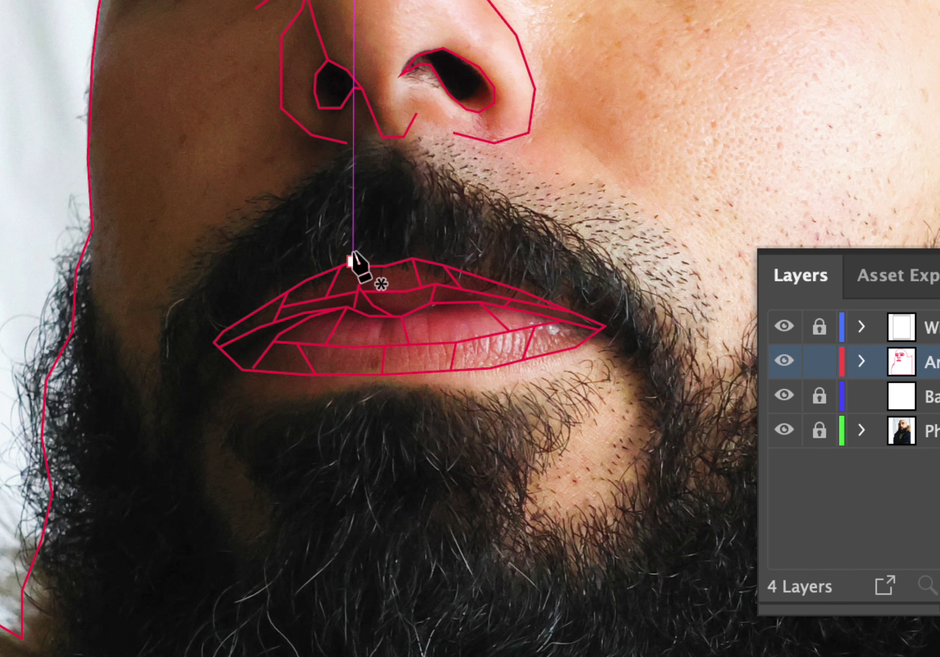
left_click_drag(353, 259, 352, 232)
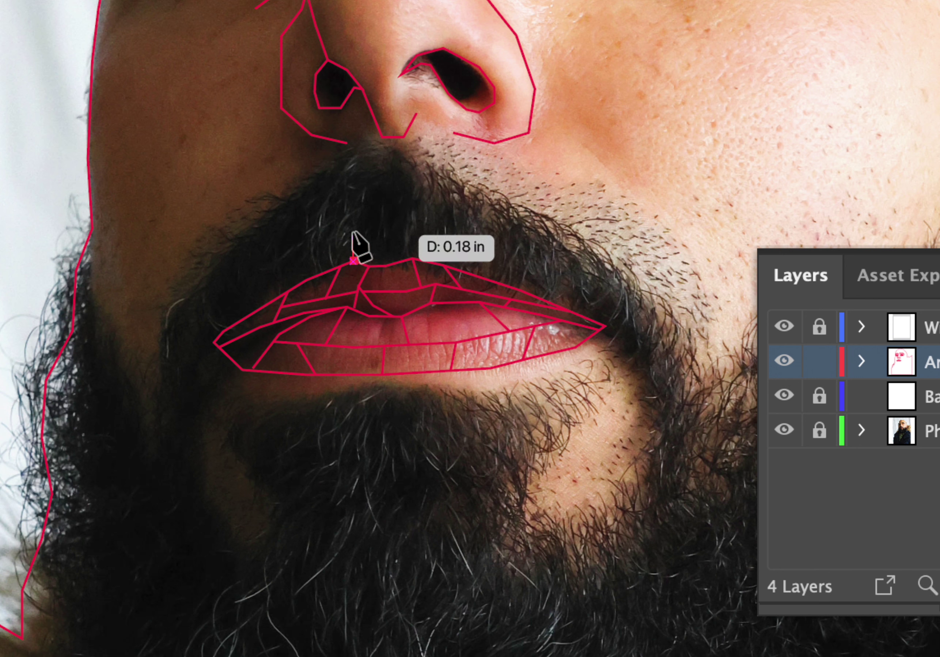
left_click(363, 171)
left_click(382, 177)
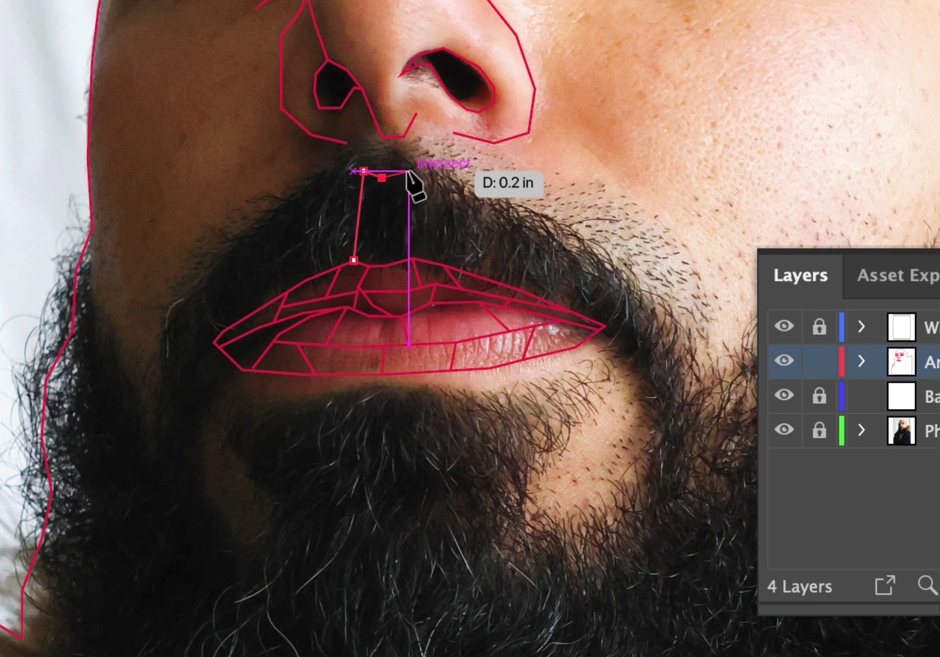
left_click(410, 170)
left_click(411, 258)
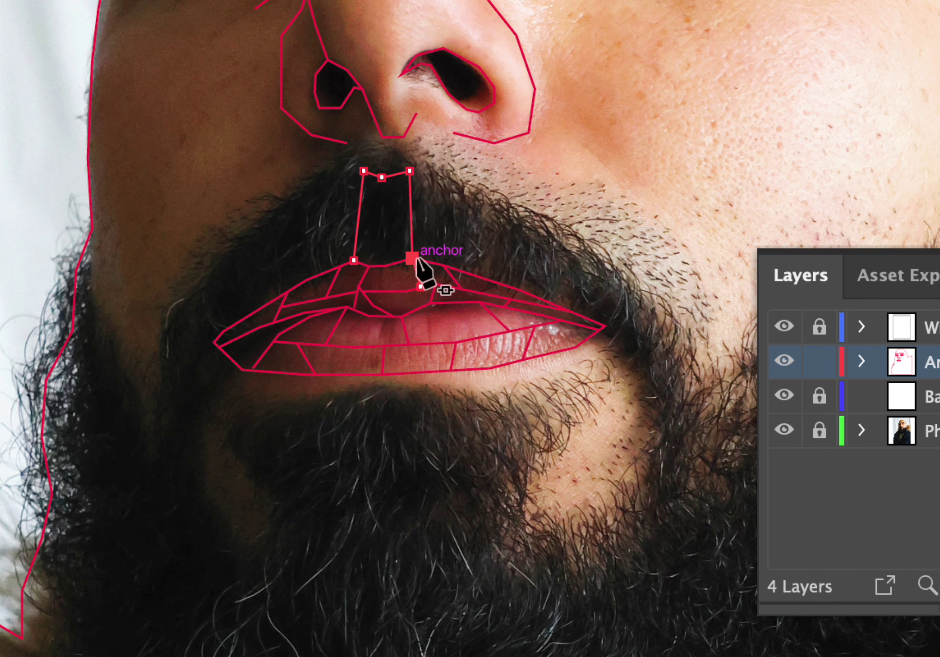
key("BackSpace")
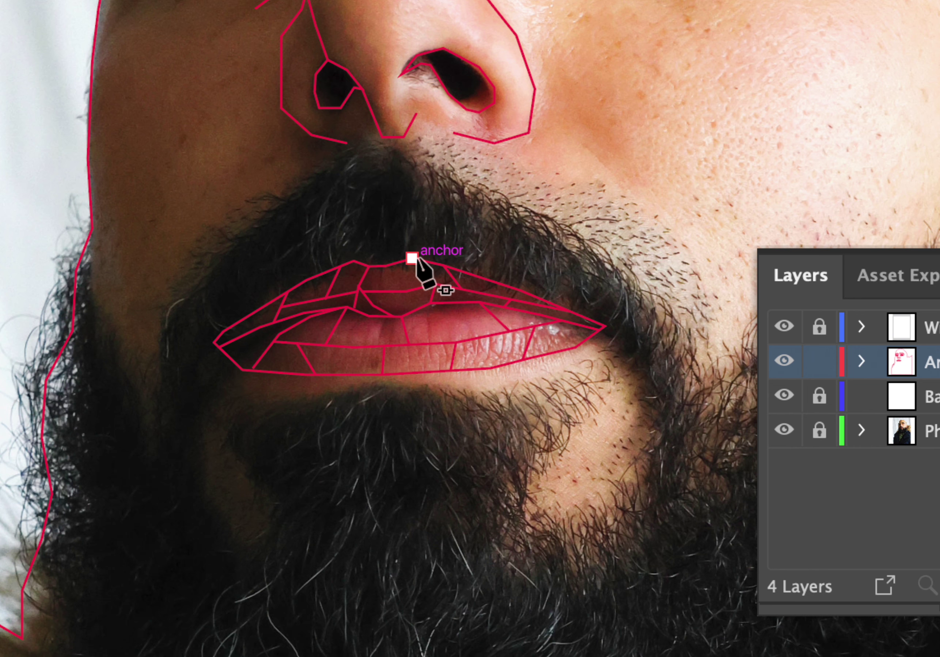
scroll(352, 188, "right", 5)
scroll(352, 188, "up", 1)
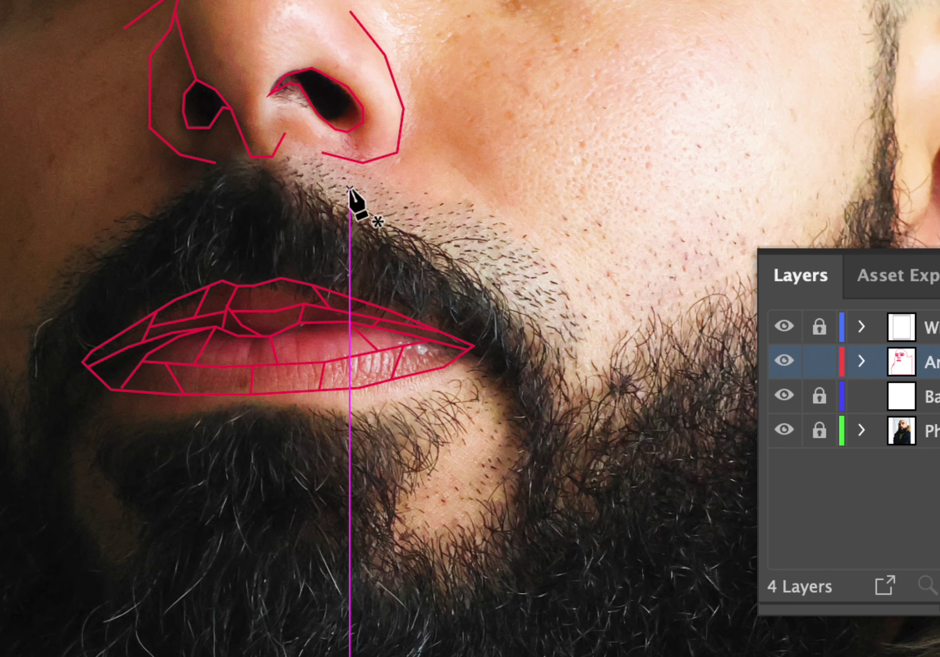
scroll(314, 183, "up", 10)
scroll(315, 183, "left", 3)
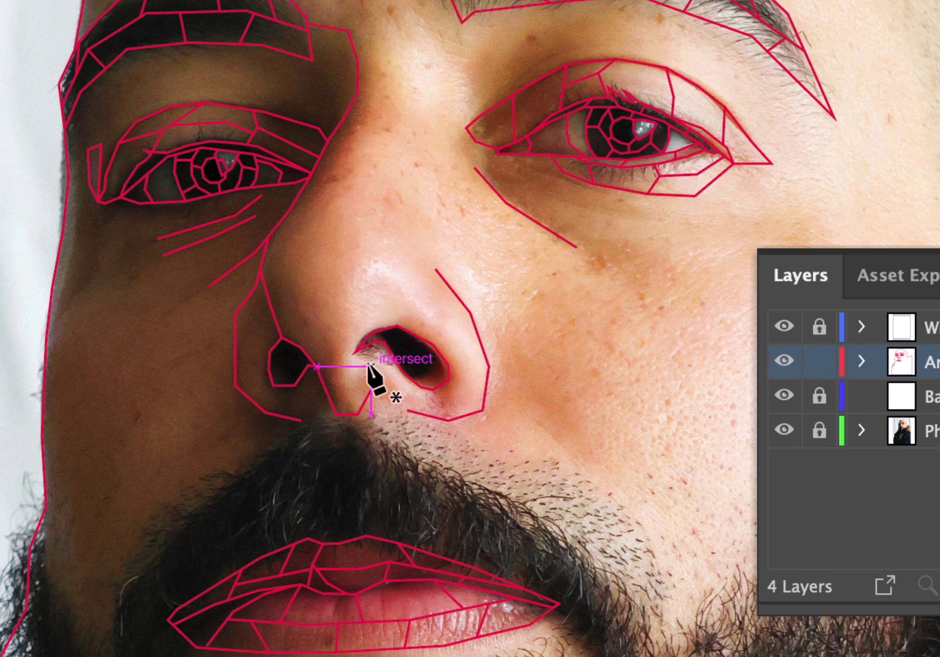
scroll(367, 366, "down", 5)
scroll(368, 366, "up", 6)
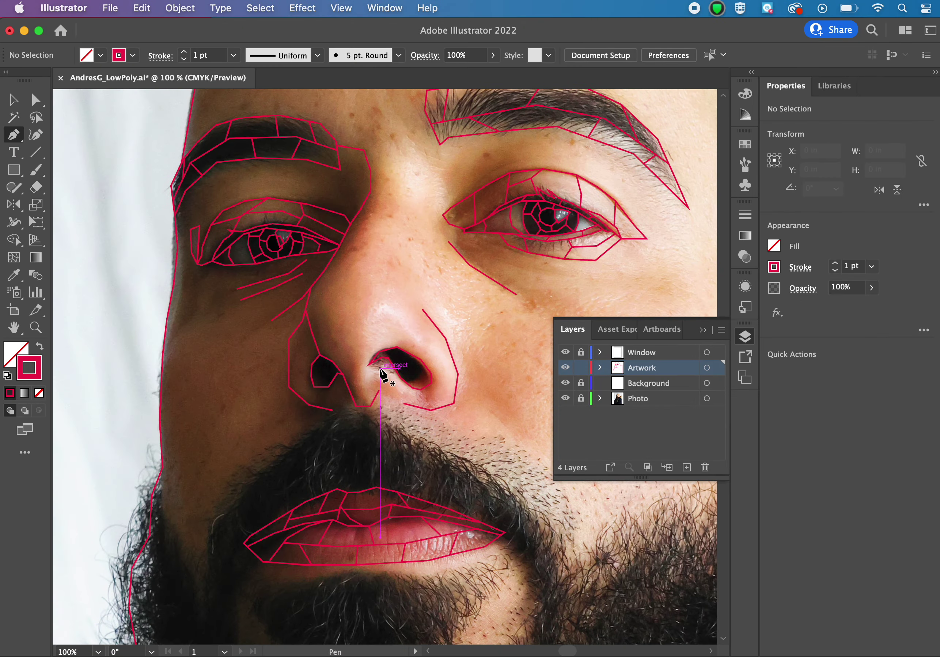
Trace an open, straight-segment inner contour inside each nostril with the Pen tool, starting and ending on the nostril's outline.
scroll(380, 369, "up", 5)
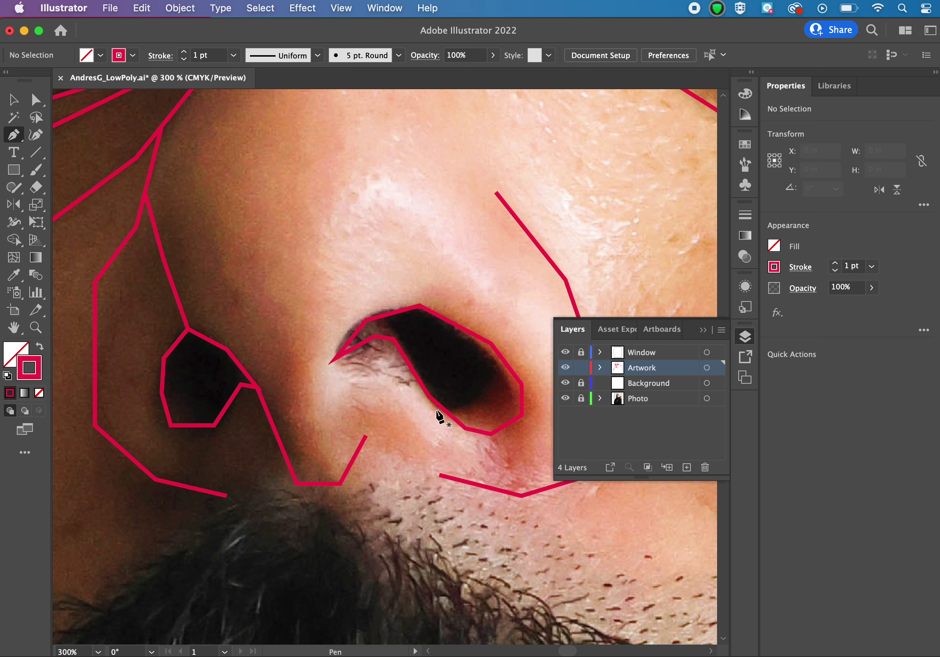
left_click(445, 409)
left_click(484, 399)
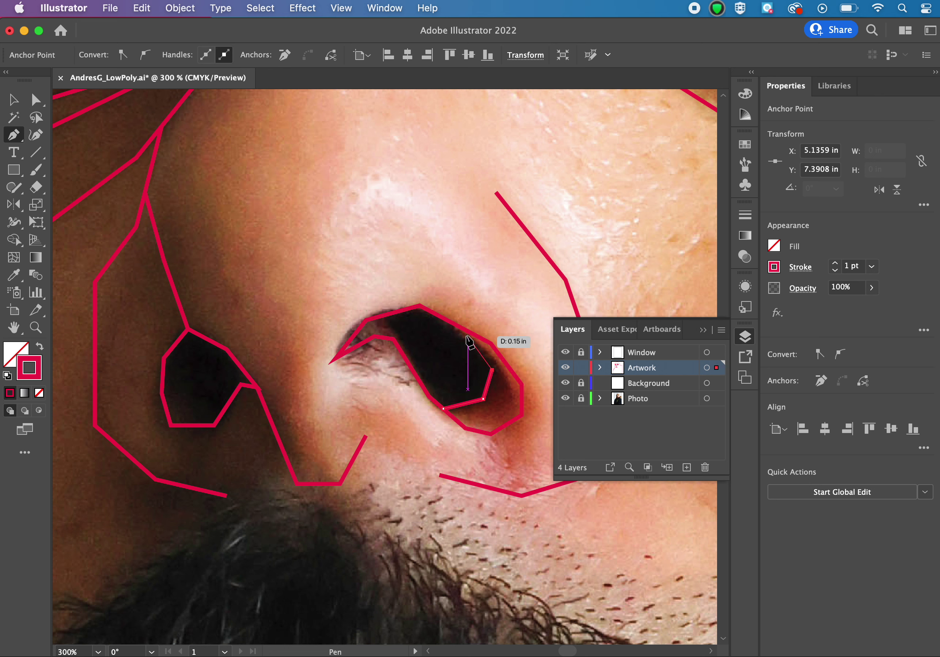
left_click(463, 329)
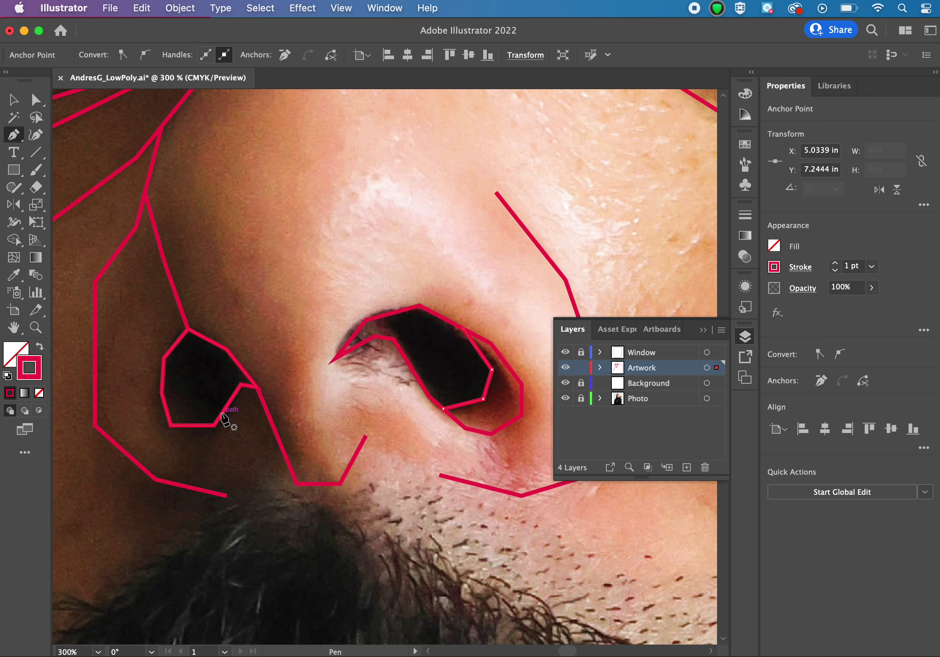
left_click(222, 413)
left_click(183, 399)
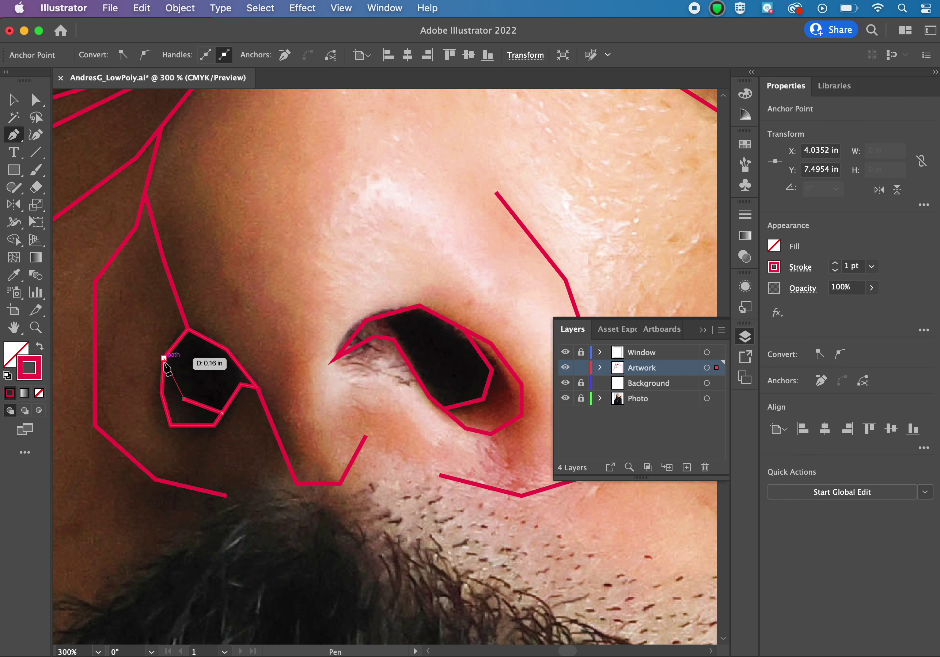
left_click(164, 358)
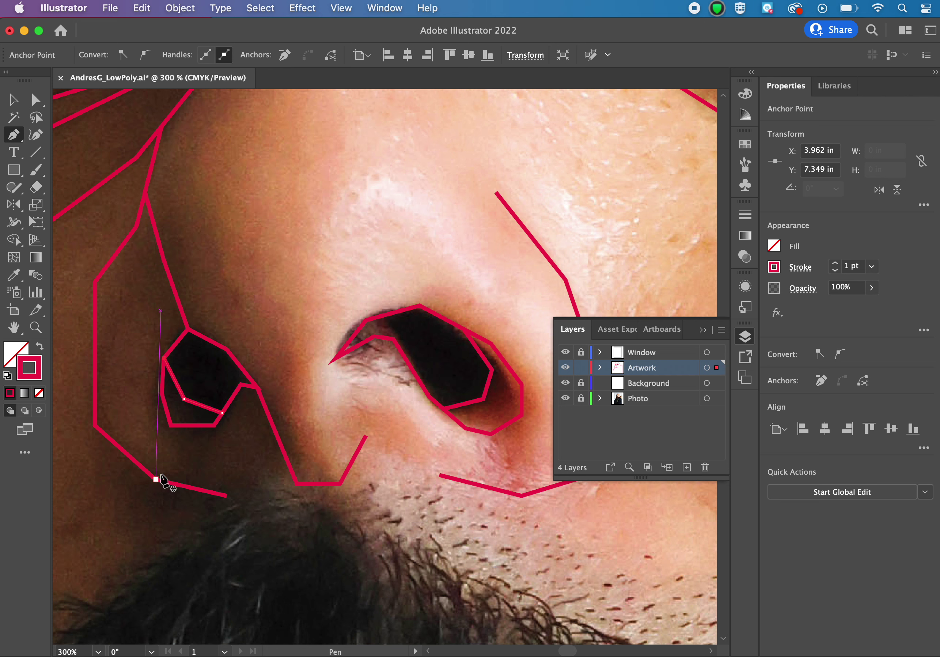
Connect the left-hand nostril wing's lower corner to the nostril with a bent Pen path, and extend the wing outline to the nose base.
left_click(156, 480)
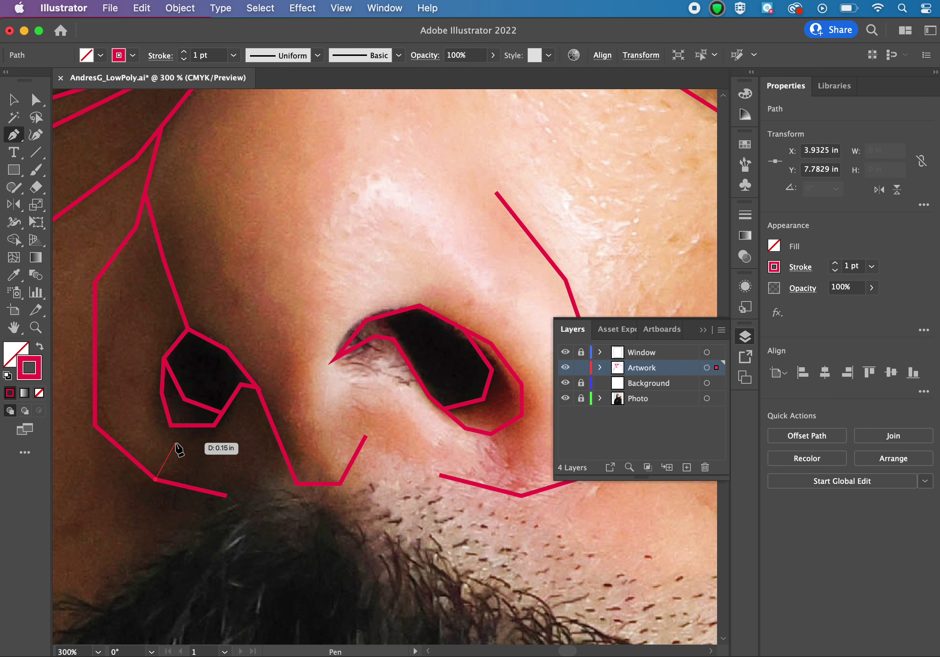
left_click(176, 444)
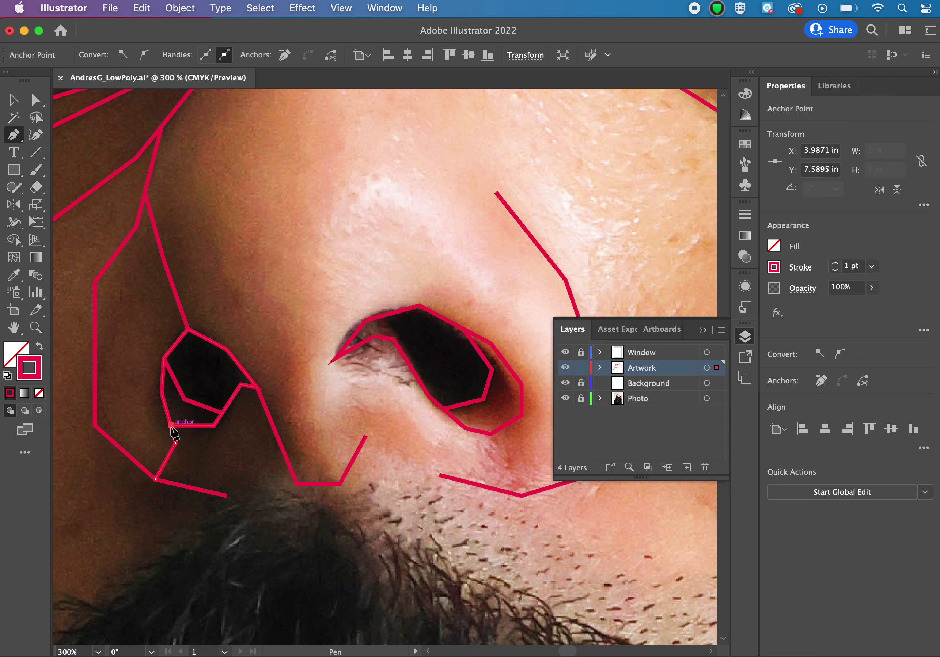
left_click(171, 427)
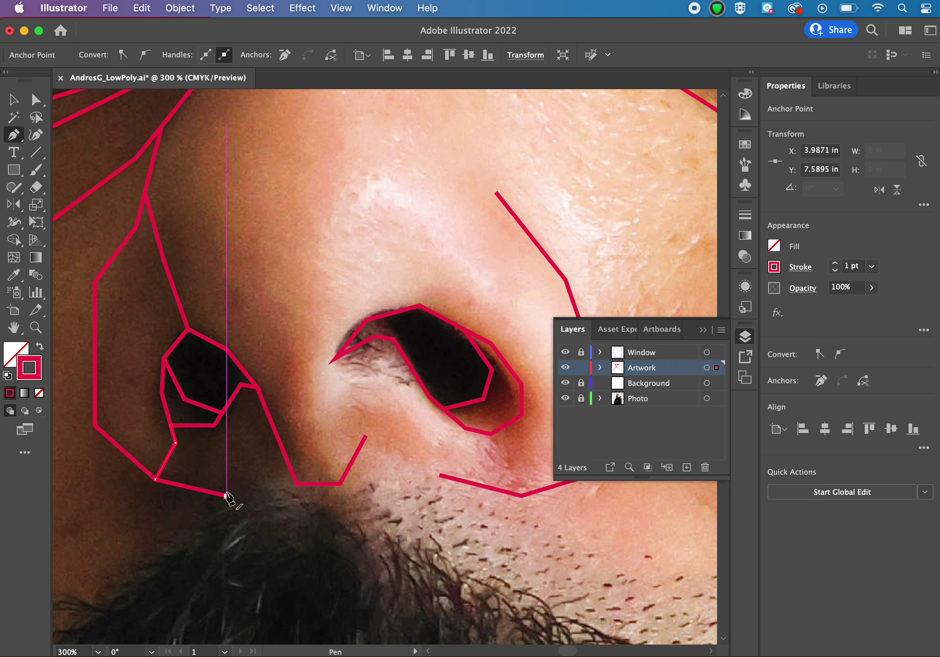
left_click(227, 495)
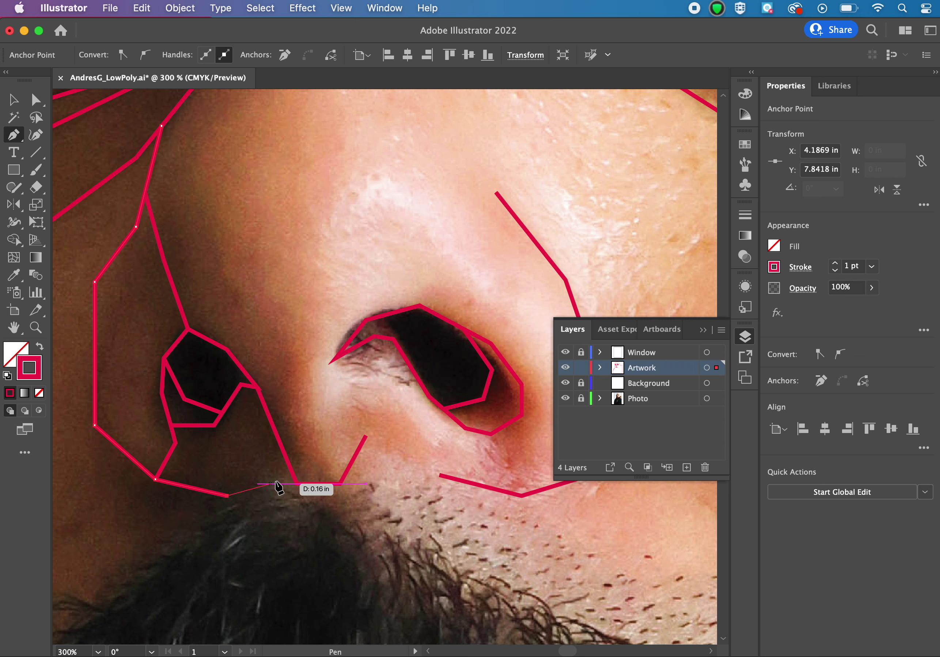
left_click(295, 484)
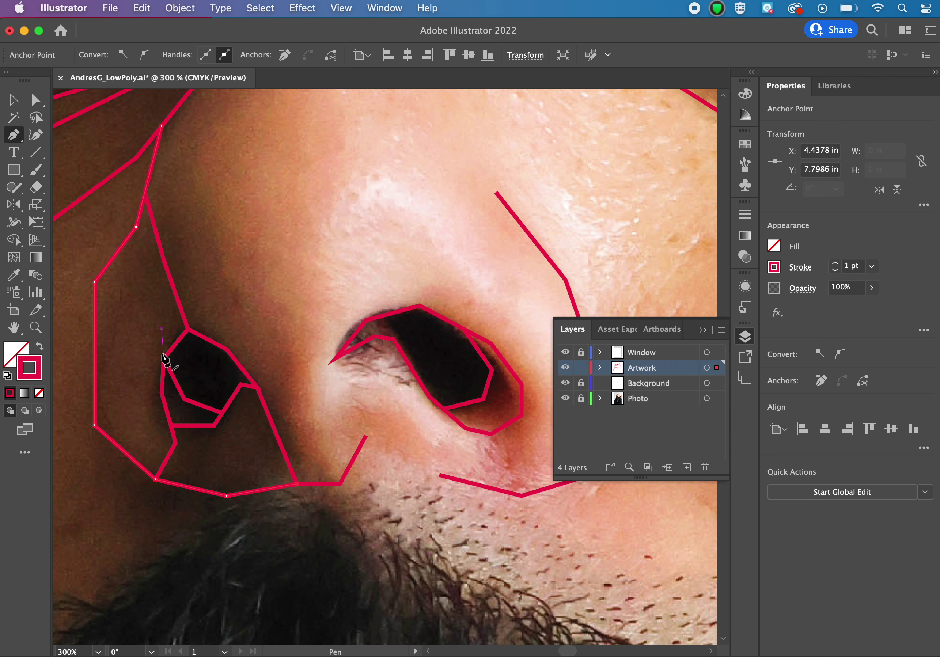
left_click(163, 358)
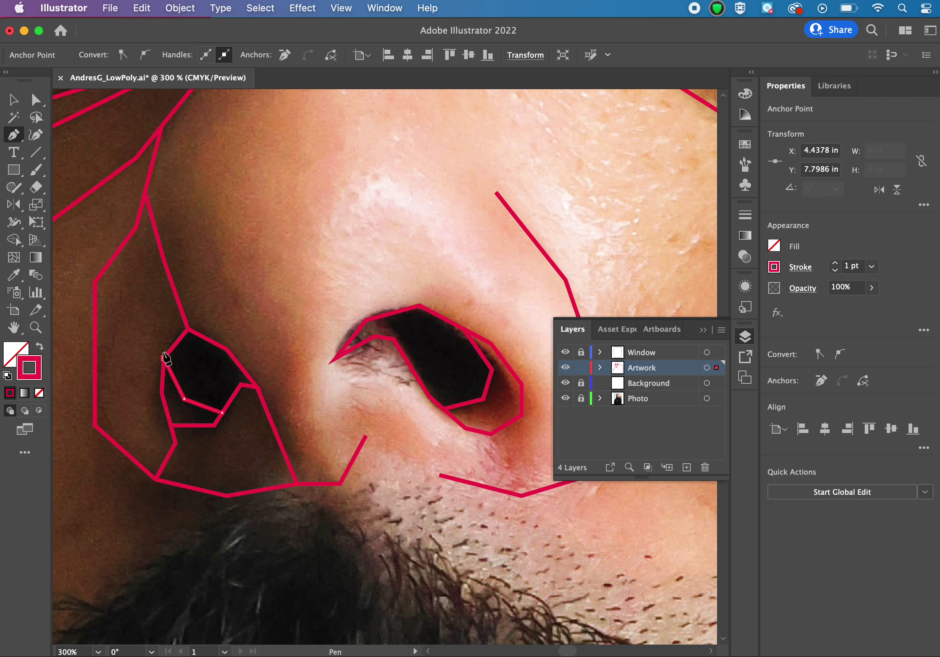
left_click(152, 311)
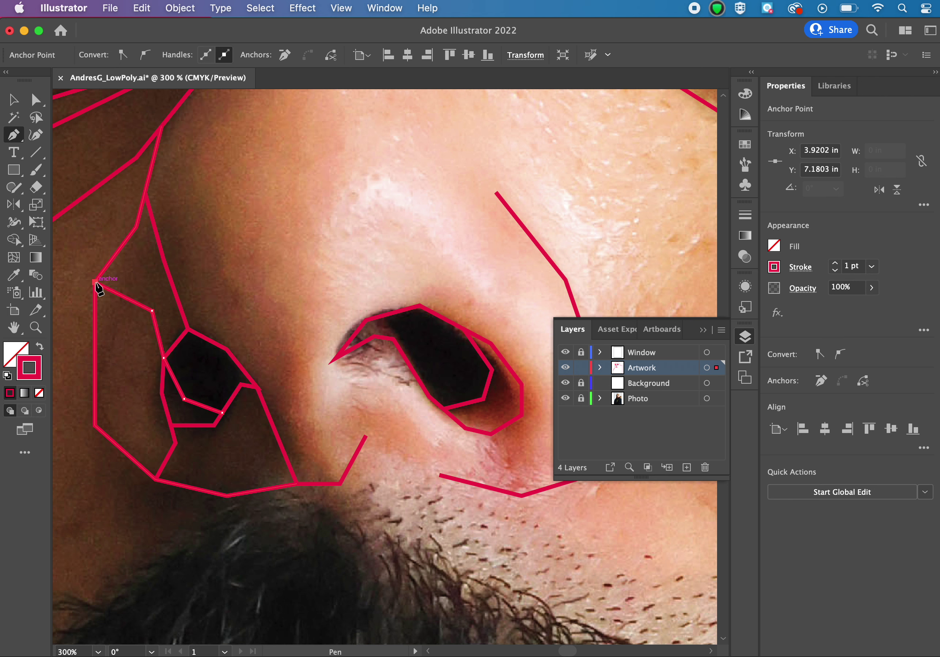
key("super")
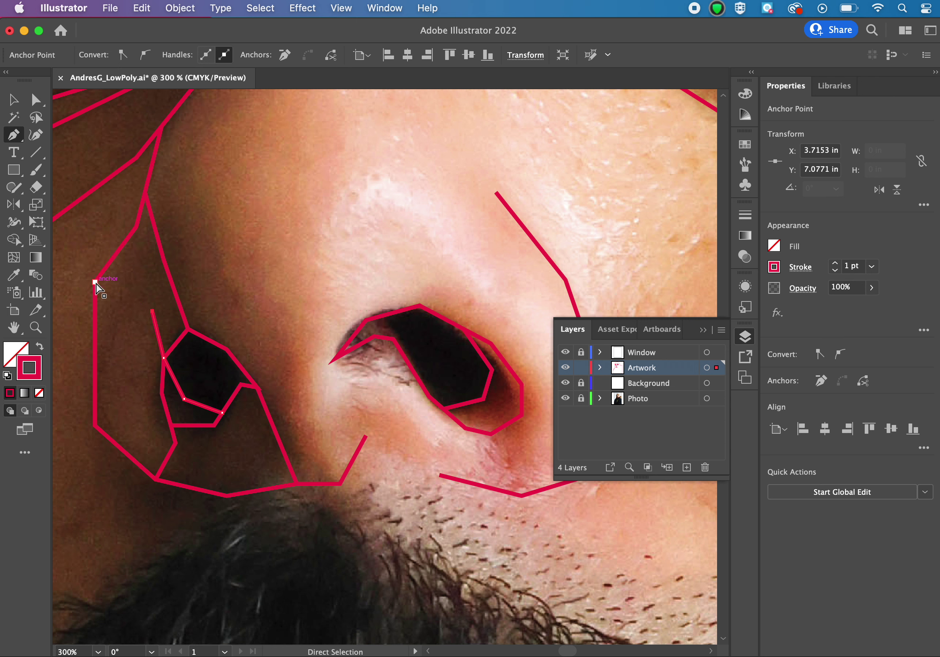
left_click_drag(94, 282, 163, 357)
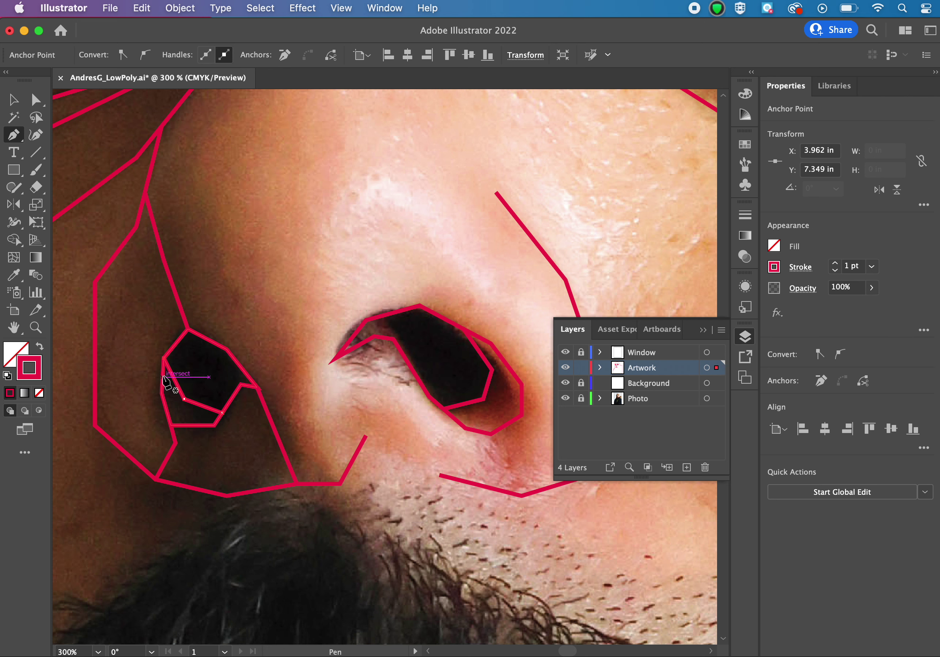
Trace an open Pen path from the left-hand nostril's outer edge up to the wing outline's upper outer corner, and deselect it.
left_click(161, 376)
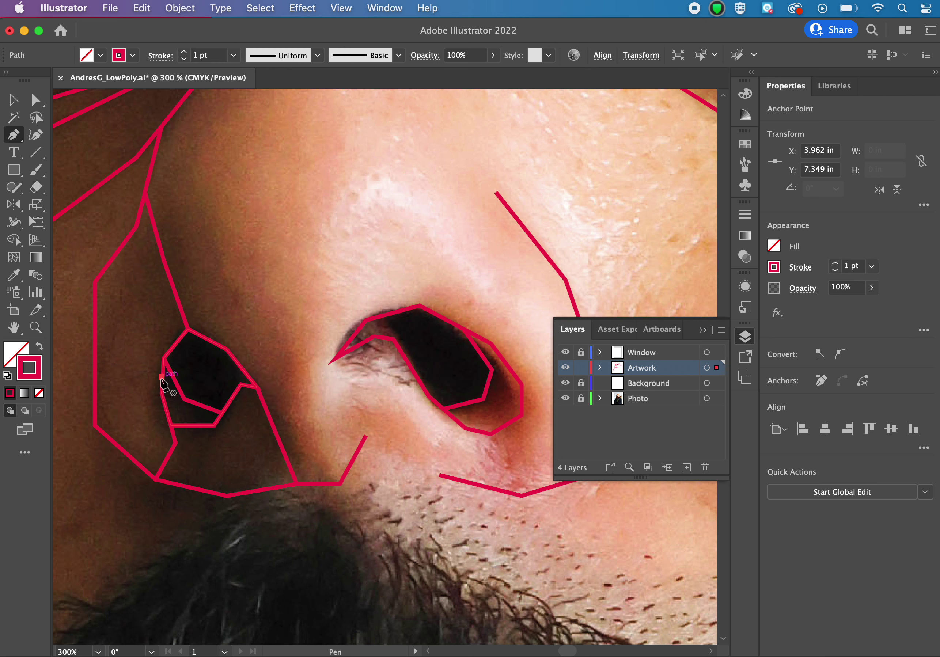
left_click(144, 325)
left_click(136, 291)
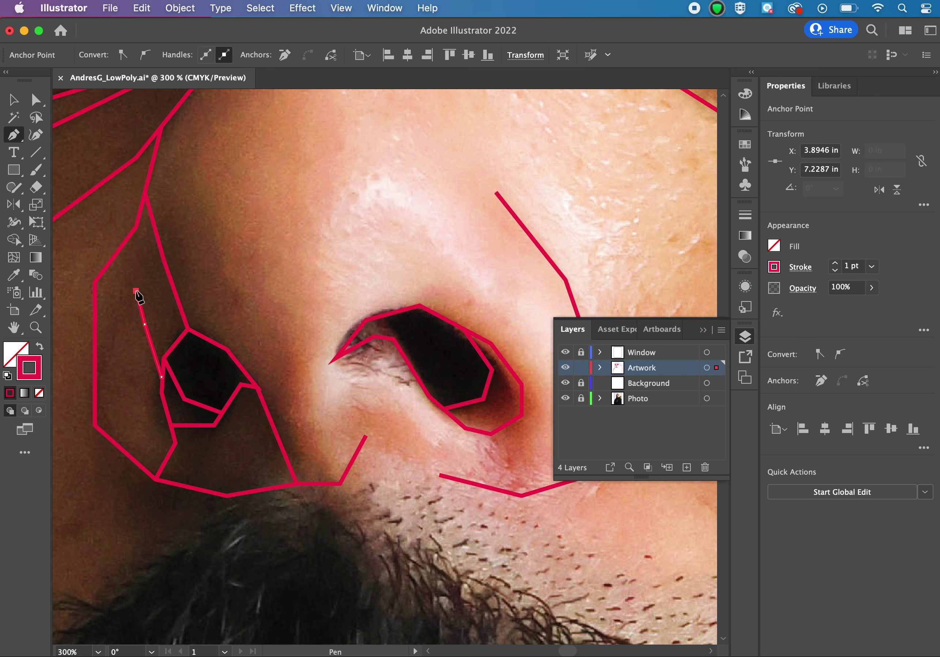
left_click(95, 282)
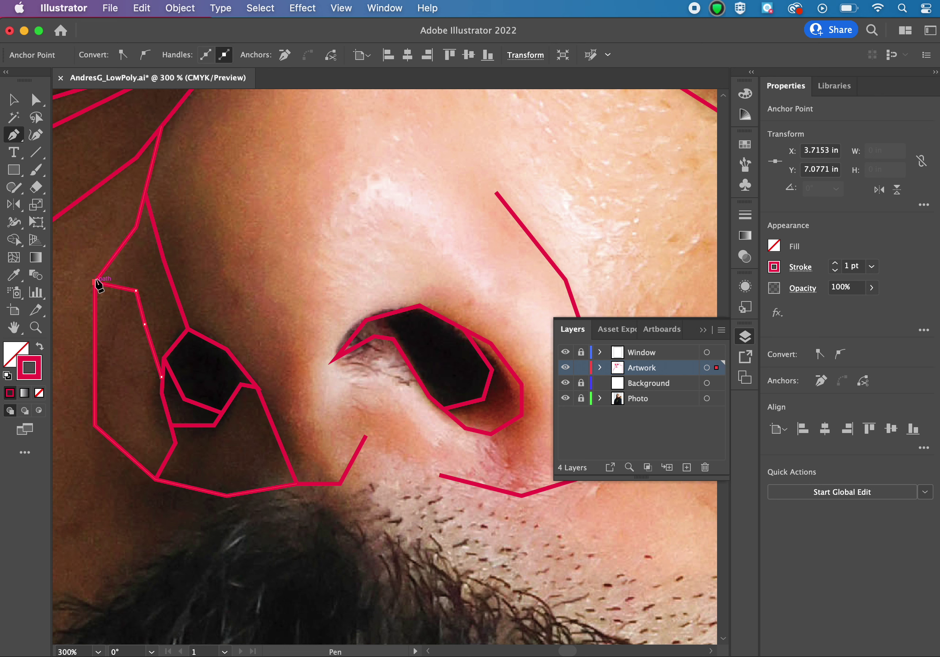
key("v")
left_click(288, 251)
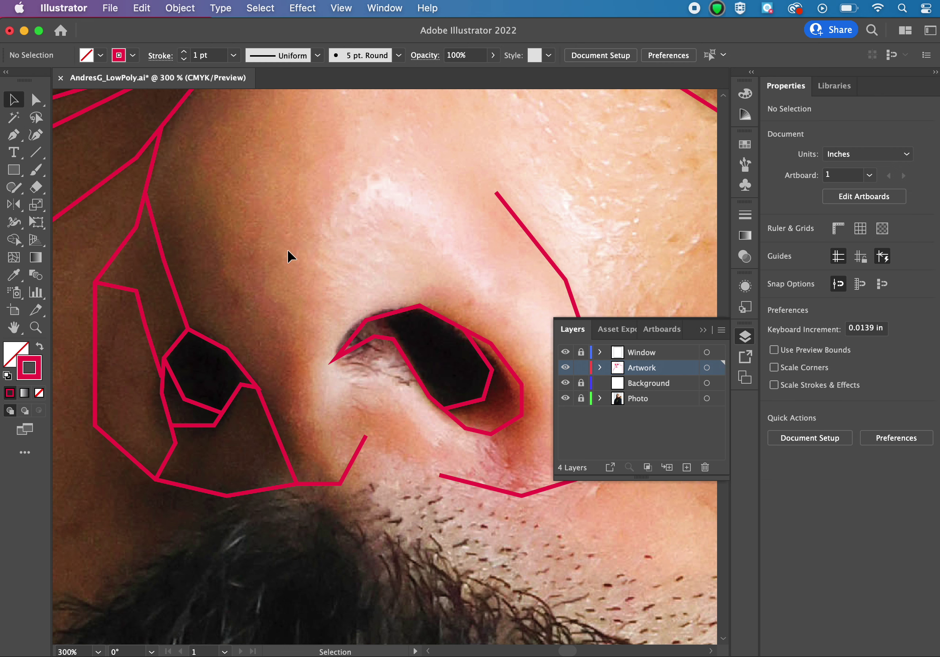
Draw a straight Pen line from the left-hand wing outline's lower outer corner to the facet path beside the nostril, and end the path.
key("super+minus")
key("super+minus")
key("super+minus")
key("super+plus")
key("super+plus")
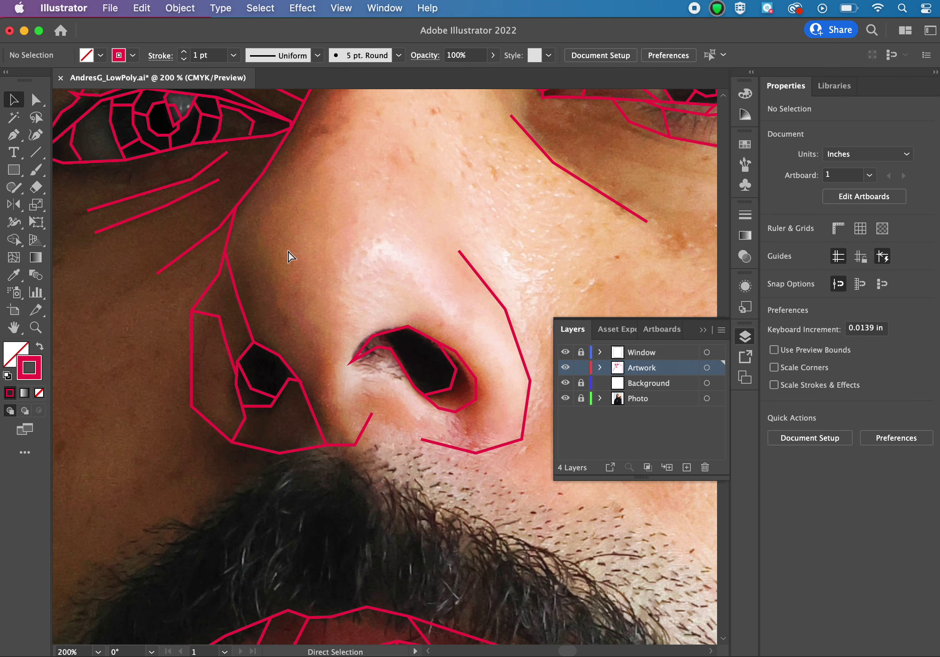
key("p")
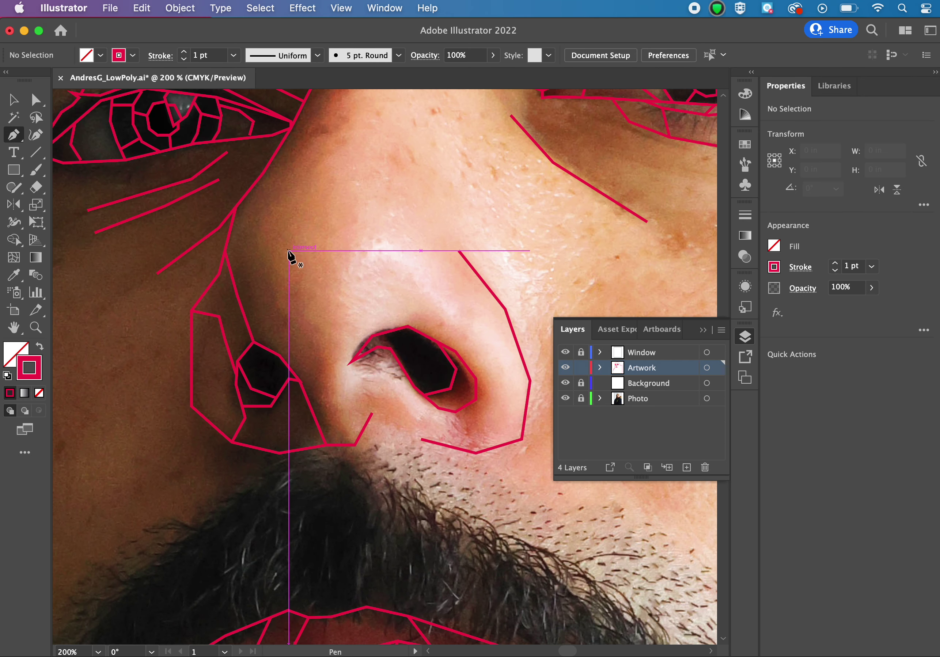
left_click(192, 406)
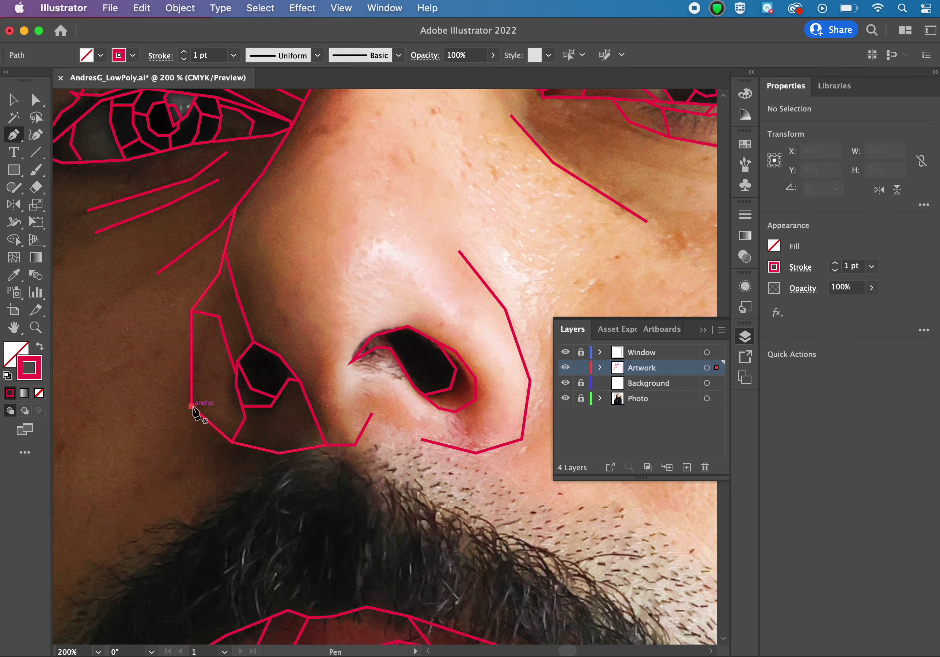
left_click(227, 347)
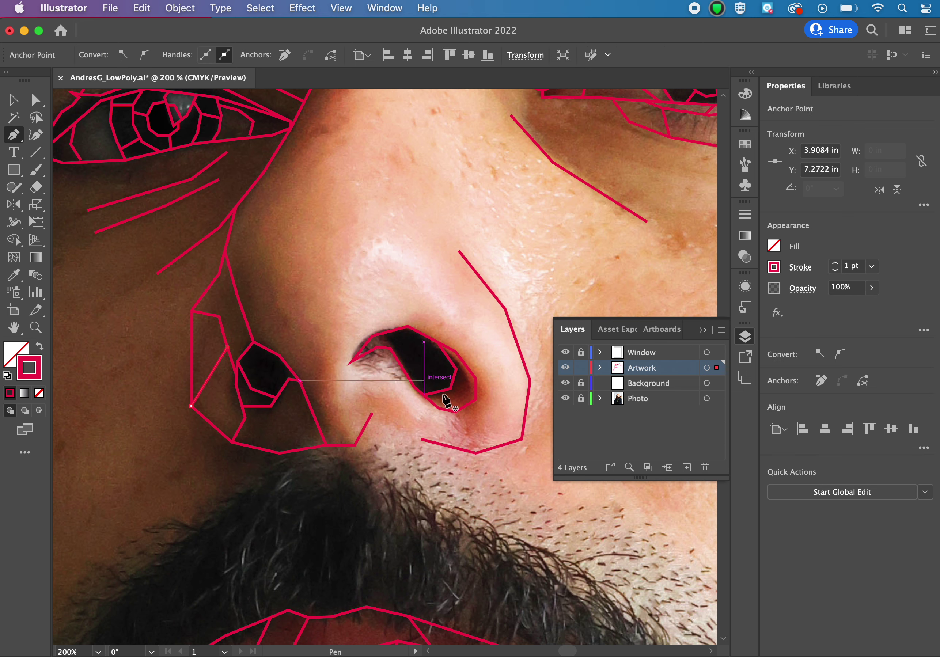
key("Escape")
Divide the right-hand nostril wing into facets with two Pen paths from the nostril down to the wing outline and one across to its side.
left_click(438, 408)
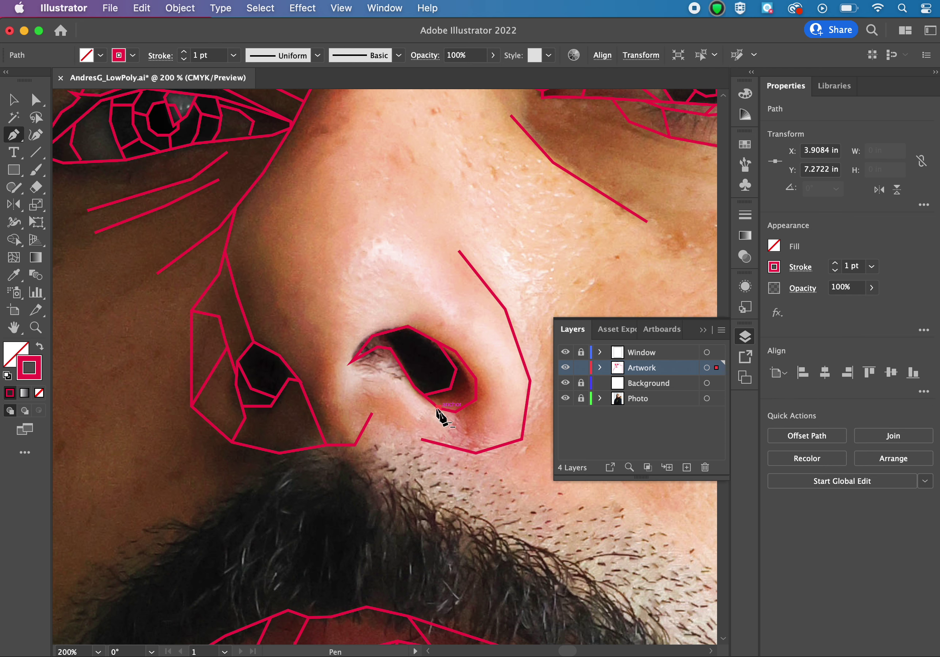
left_click(459, 448)
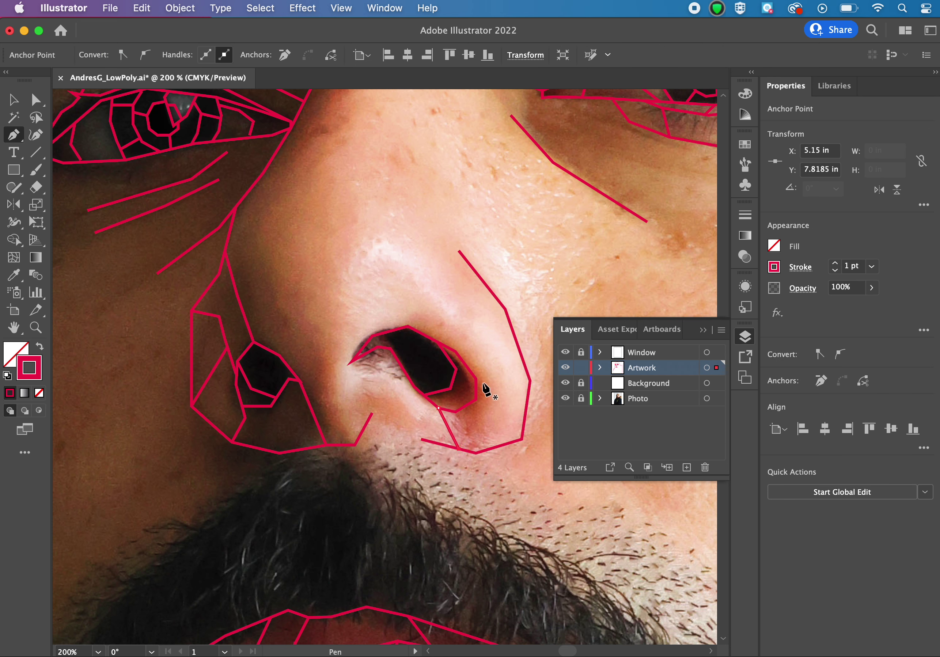
left_click(476, 378)
left_click(492, 397)
left_click(487, 450)
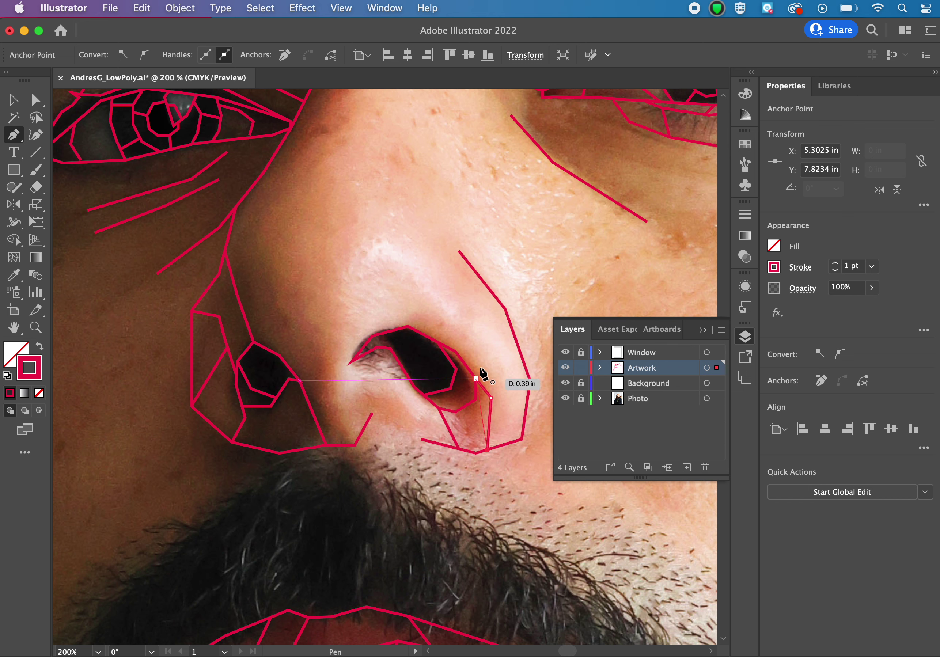
left_click(516, 338)
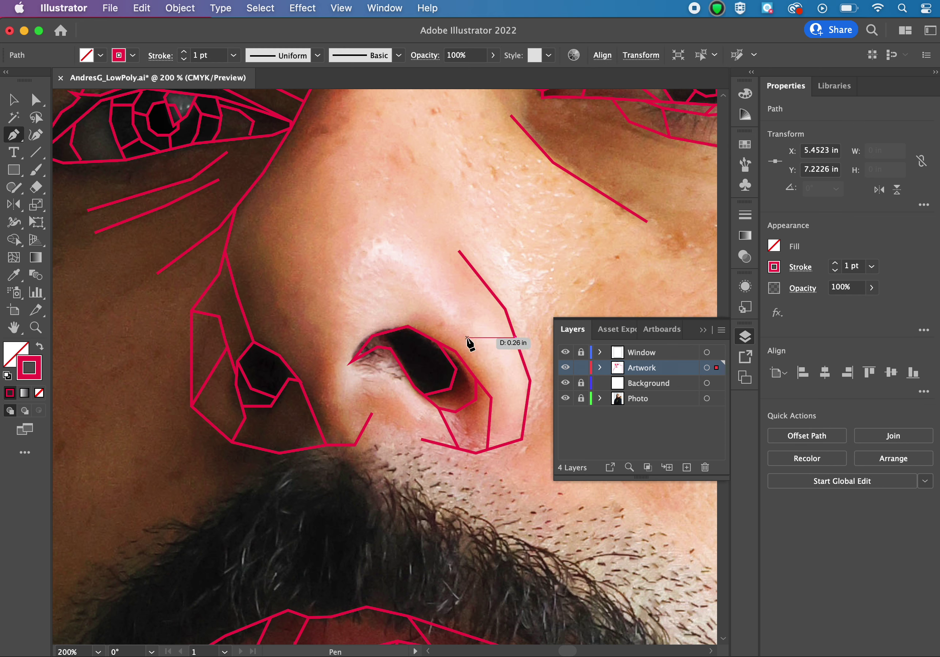
left_click(456, 351)
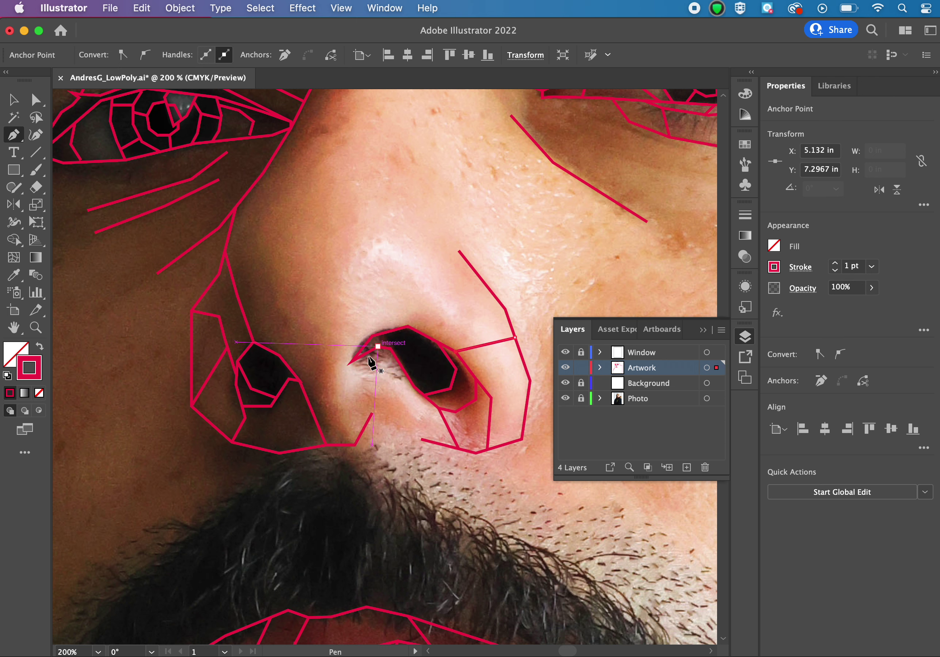
Extend the nose base path up to the right-hand nostril's inner edge, and extend the right-hand wing outline to meet the nose base path.
left_click(377, 347)
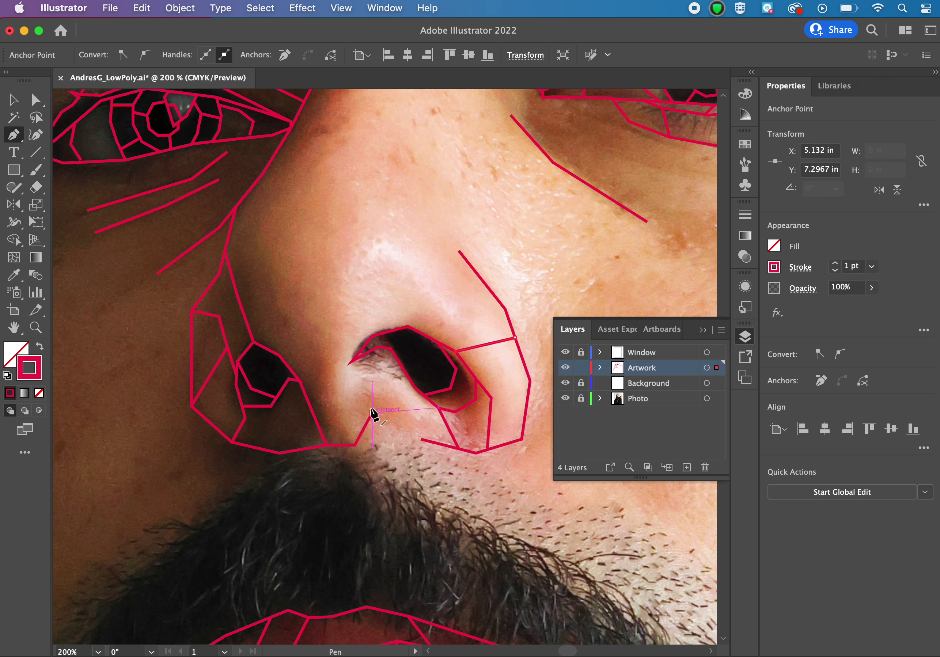
left_click(372, 412)
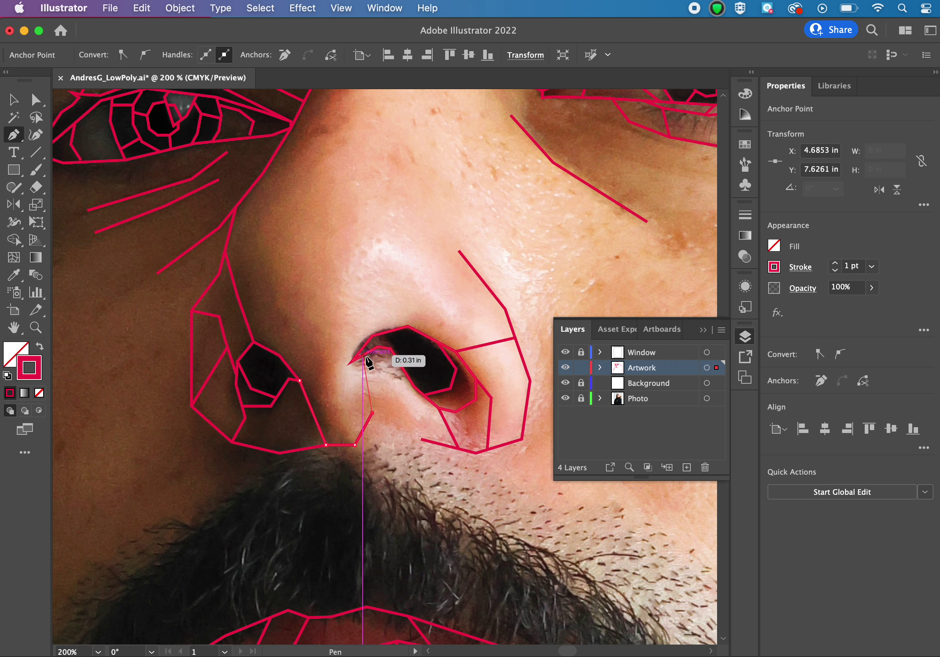
left_click(390, 349)
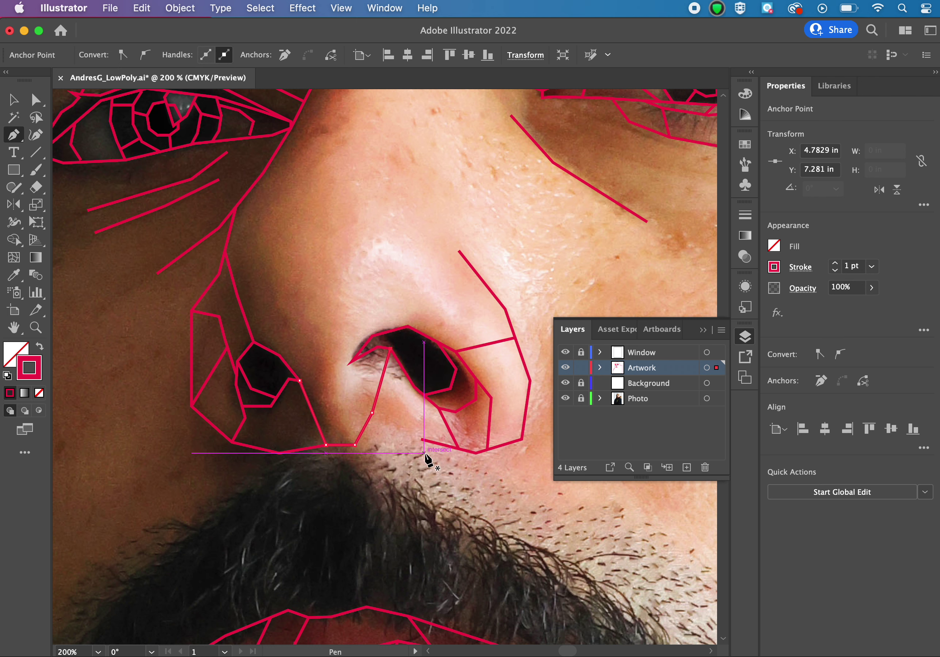
left_click(421, 440)
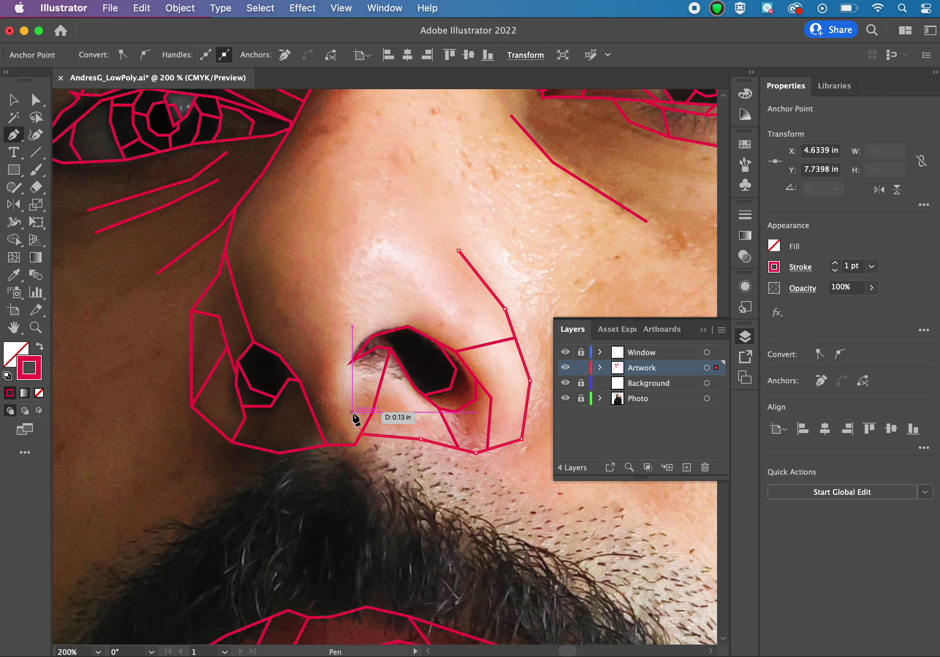
left_click(354, 433)
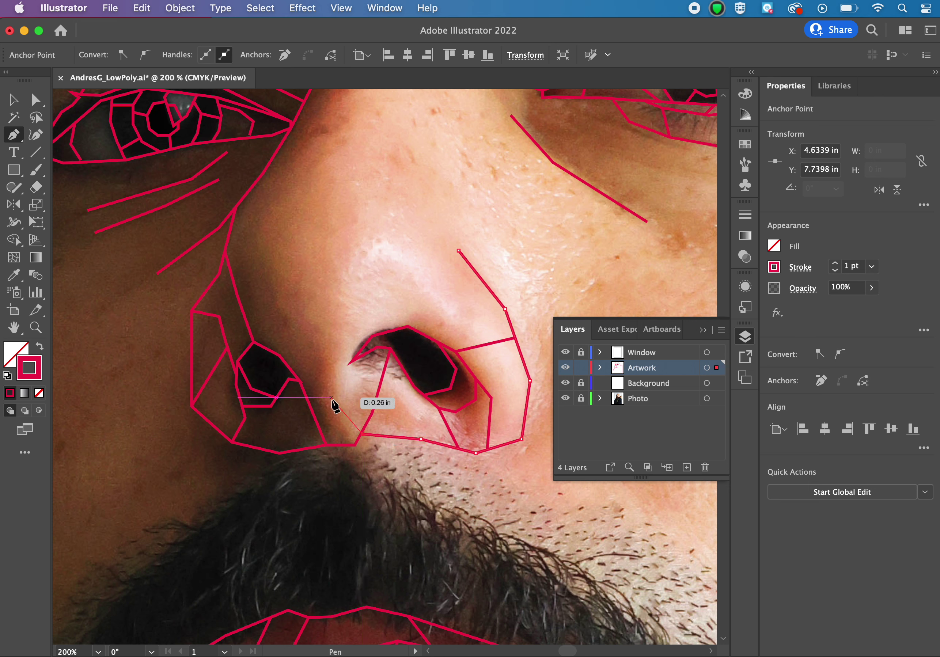
left_click(361, 433)
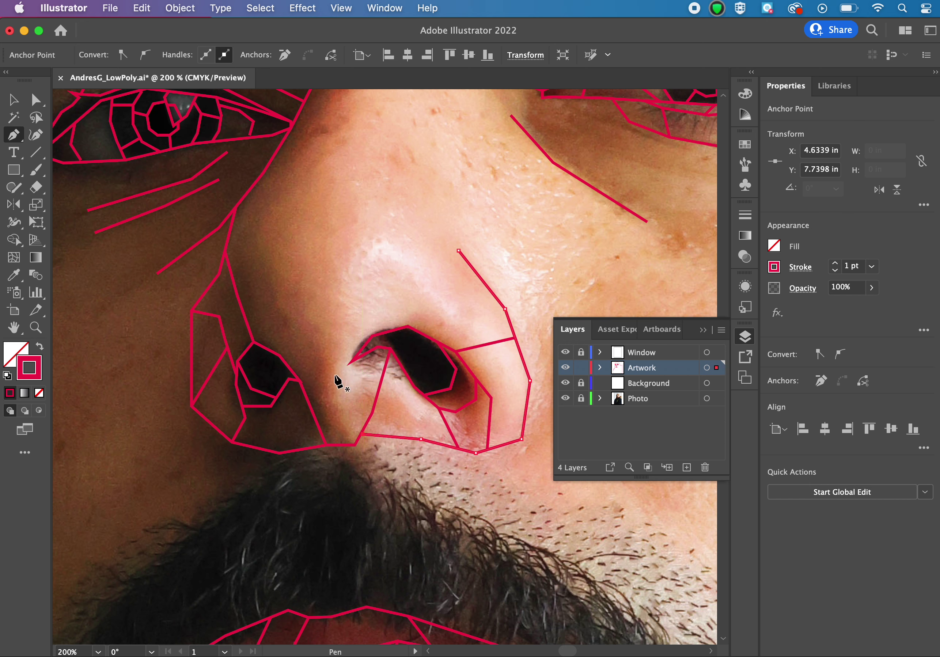
Trace an open Pen path from the nose base's central corner up the shadowed side of the bridge to the left-hand eyebrow's inner end.
left_click(356, 445)
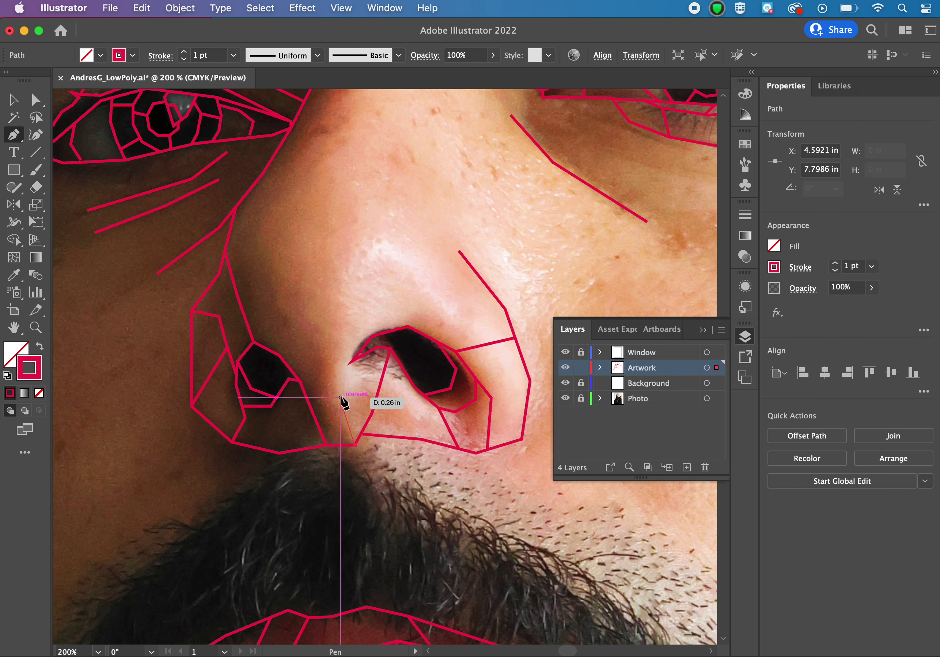
left_click(334, 376)
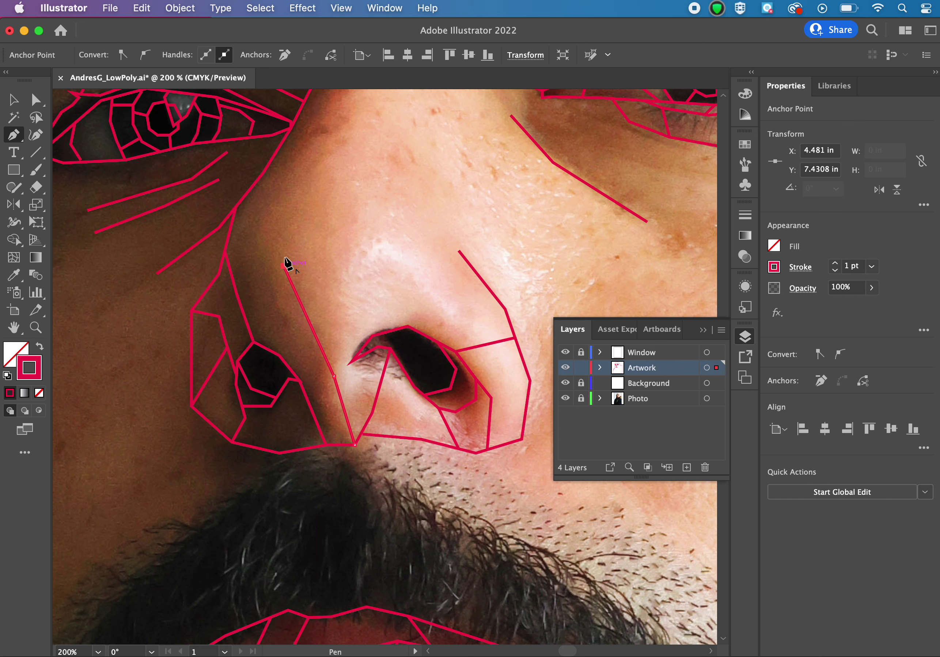
left_click(284, 266)
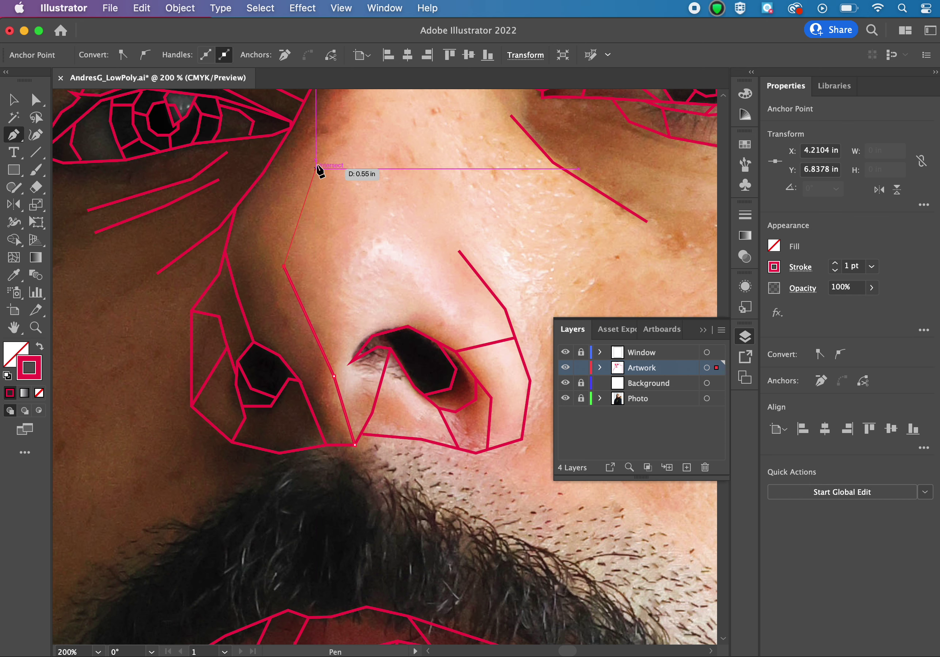
left_click(294, 181)
scroll(327, 135, "up", 5)
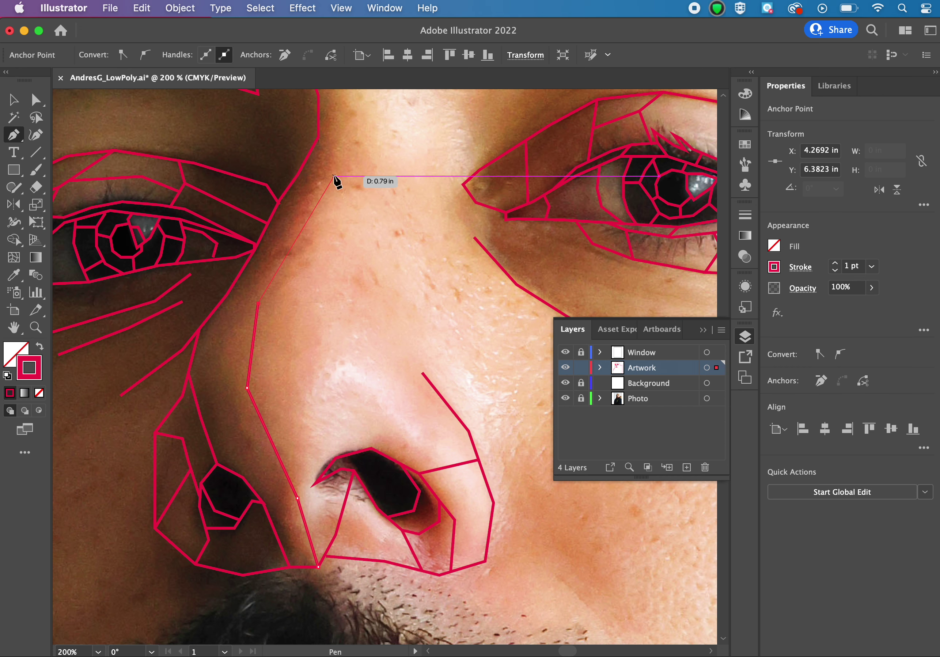
left_click(334, 176)
scroll(336, 183, "up", 5)
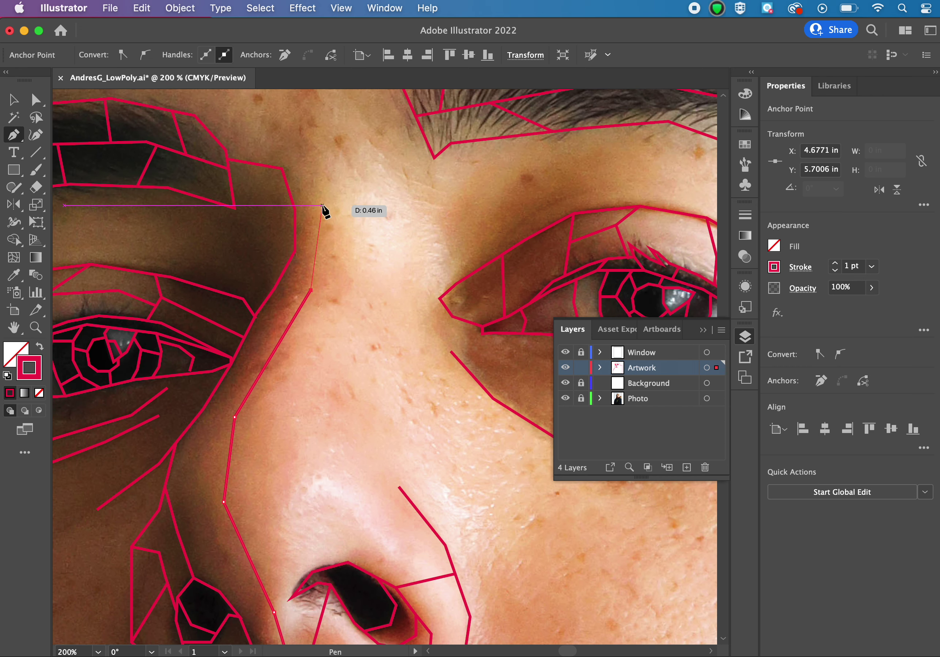
left_click(322, 205)
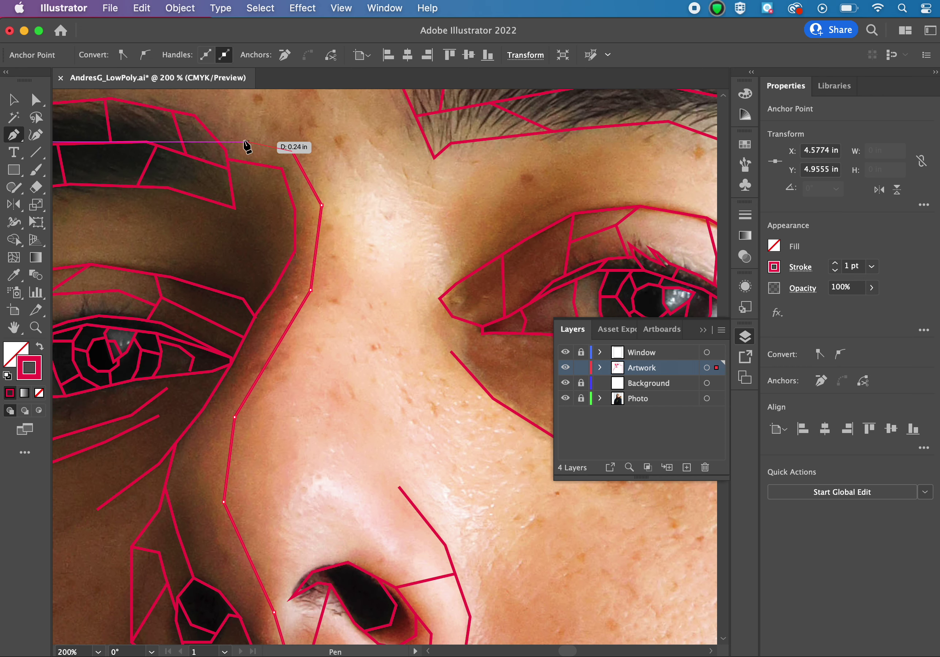
left_click(225, 150)
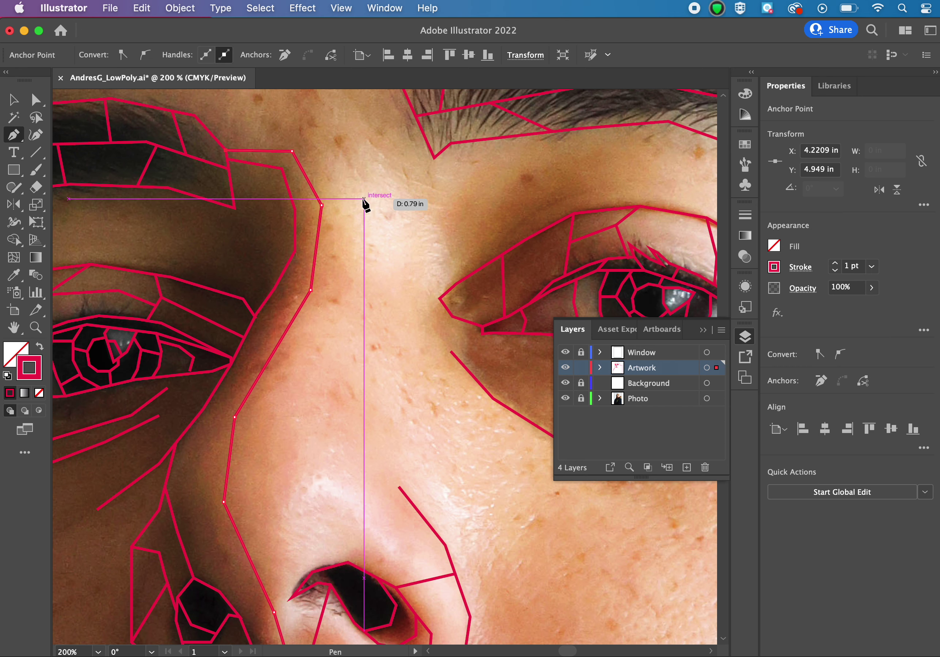
Link the bridge path to the nose's left-hand side with three straight Pen lines: above the nostril, from the nostril's inner edge, and below the eye.
scroll(265, 455, "down", 5)
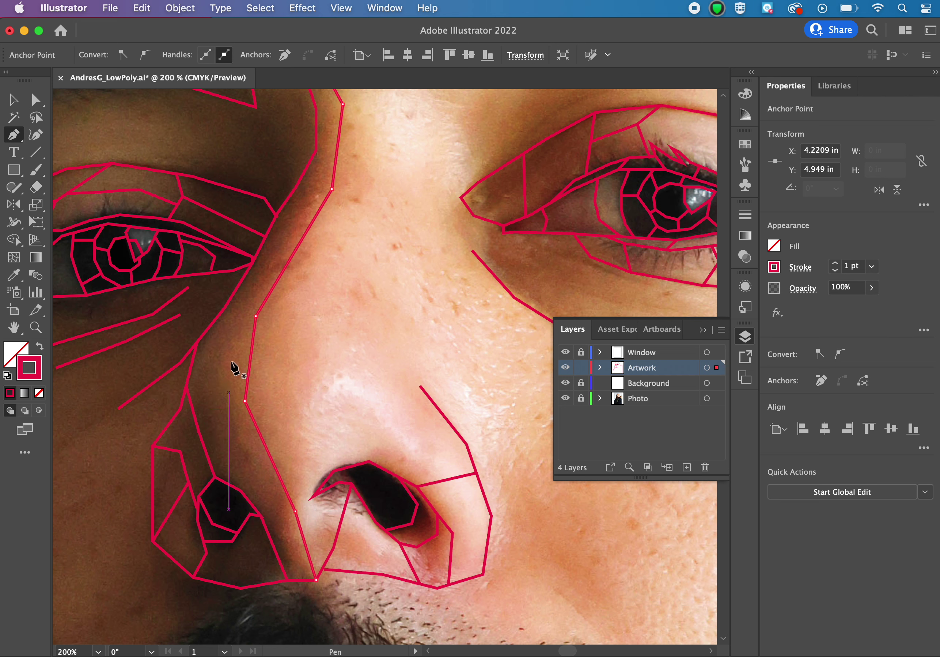
left_click(199, 432)
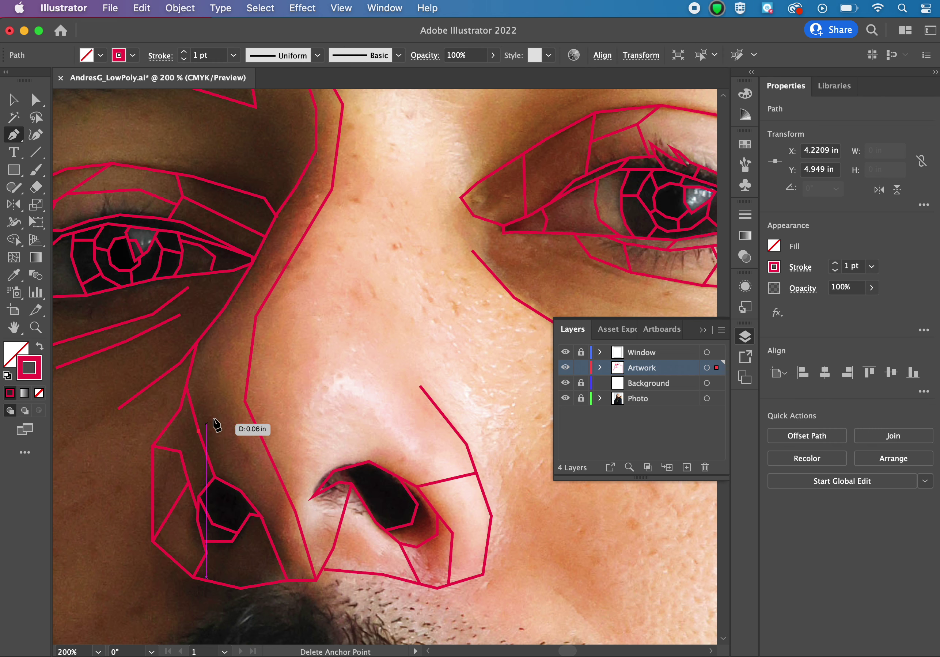
left_click(245, 401)
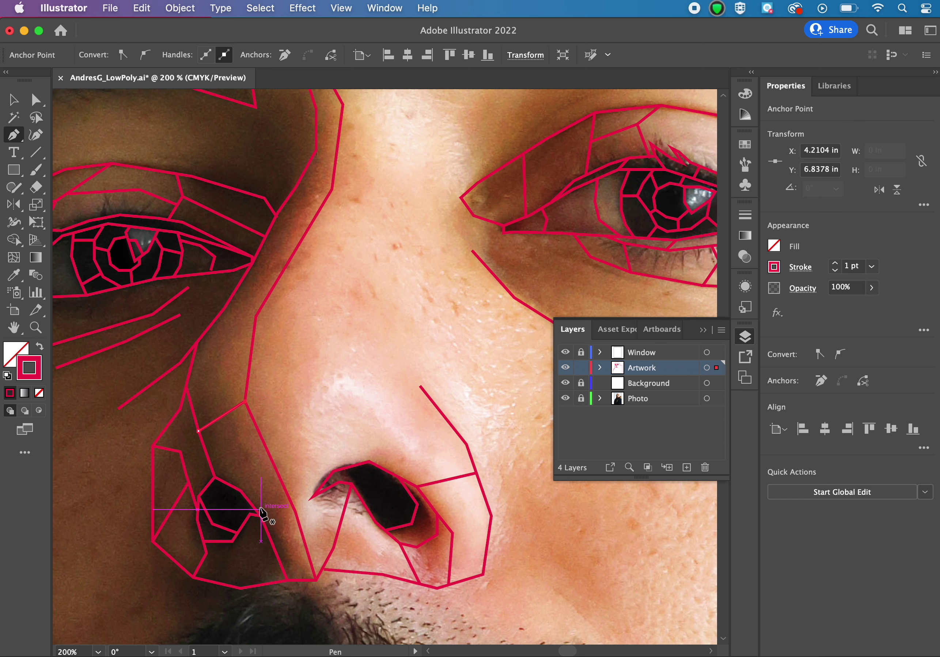
left_click(250, 503)
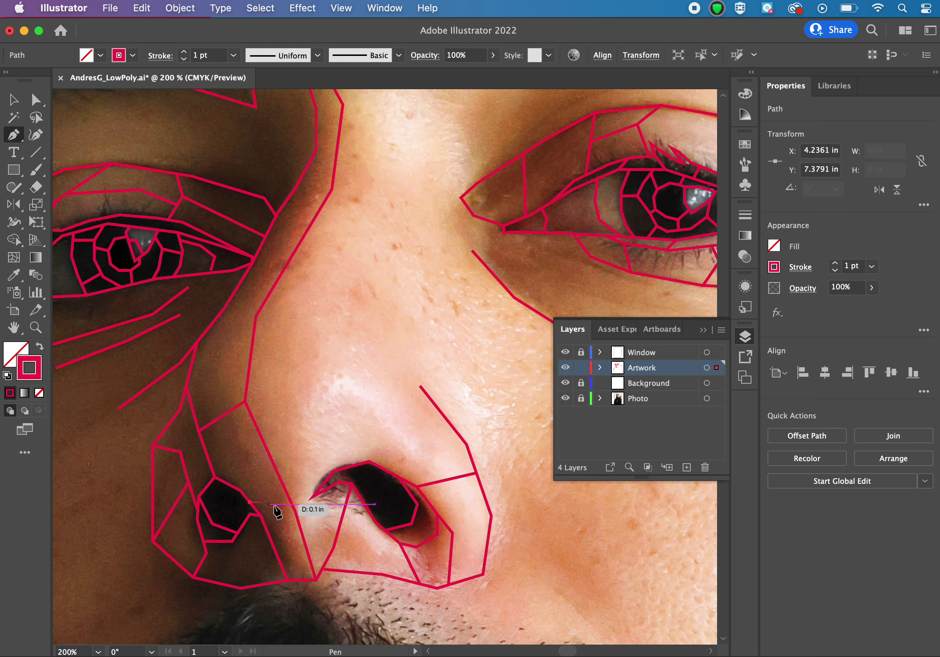
left_click(295, 511)
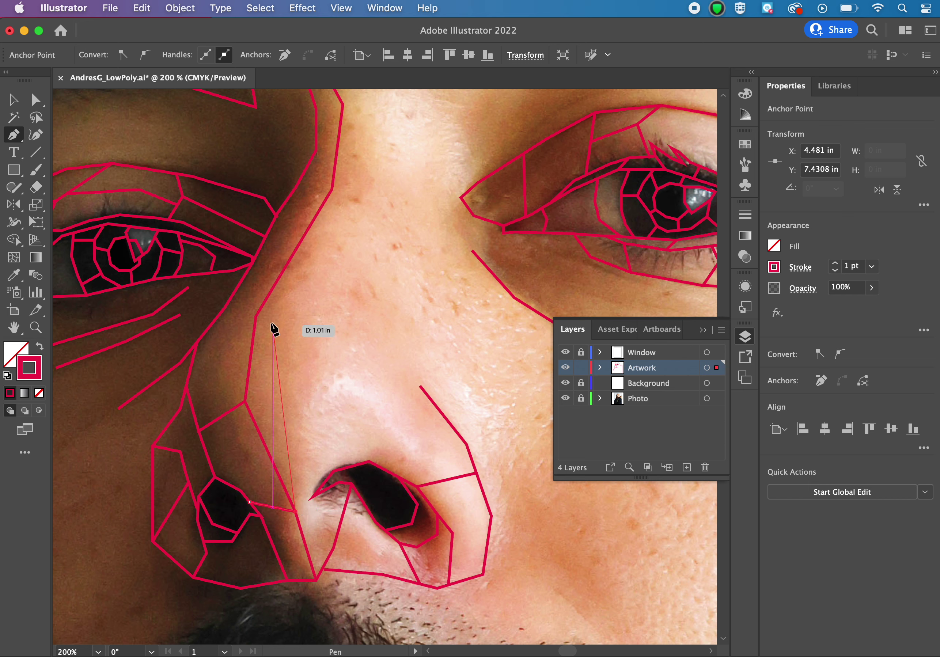
left_click(229, 300)
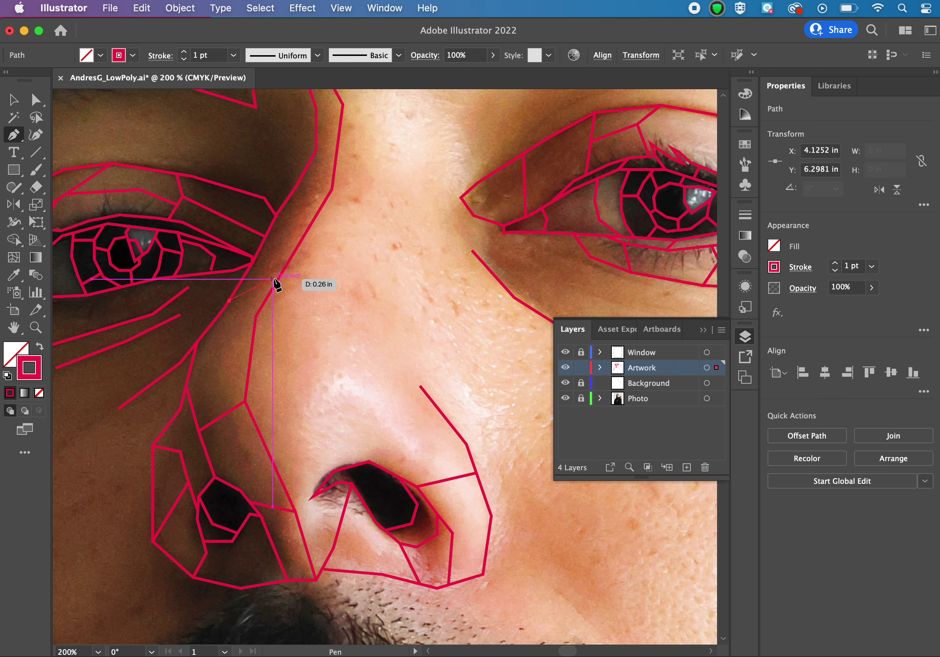
left_click(280, 277)
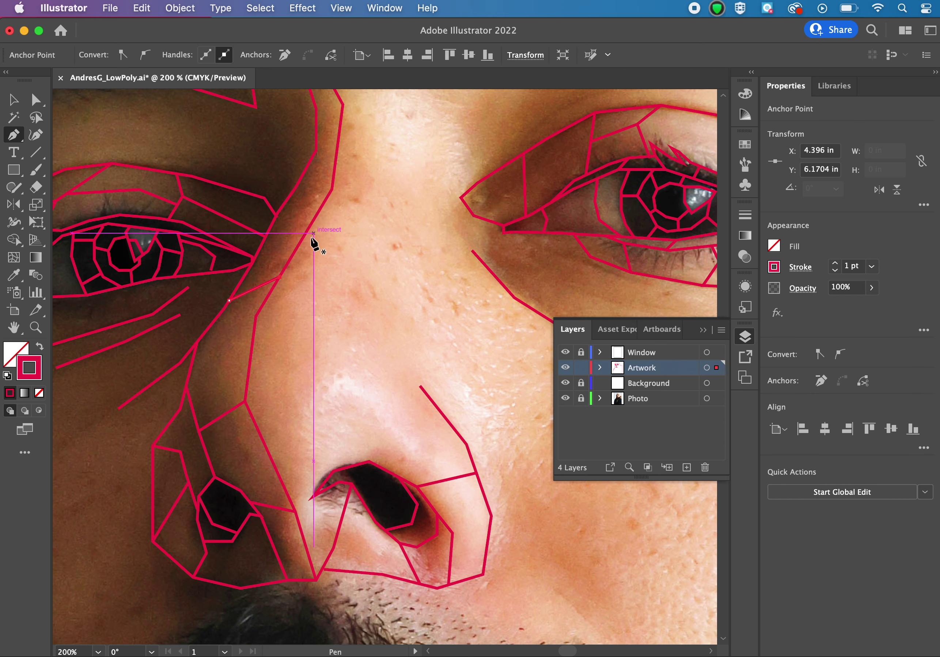
left_click(296, 249)
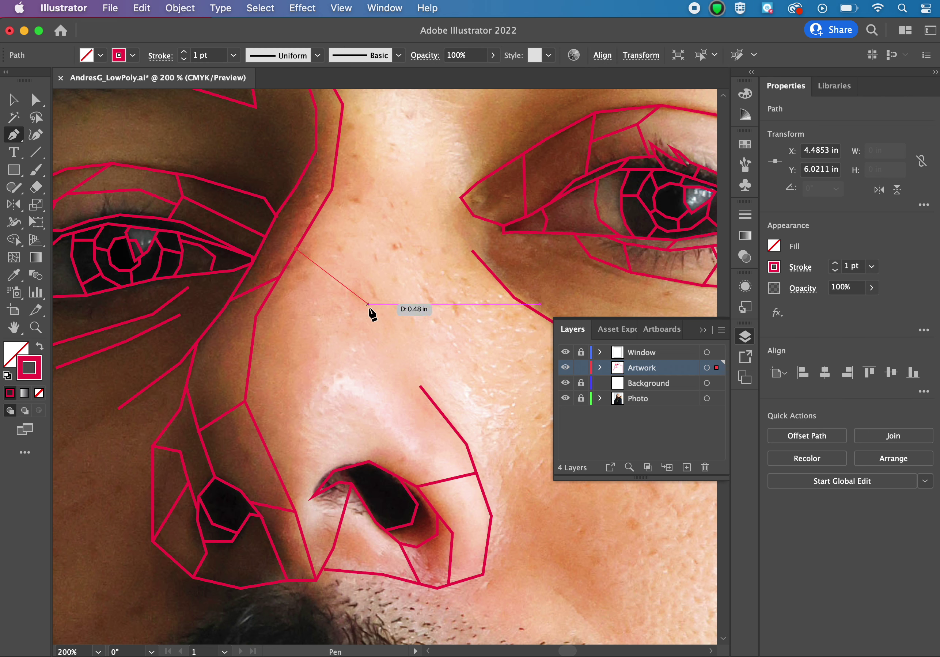
left_click(391, 321)
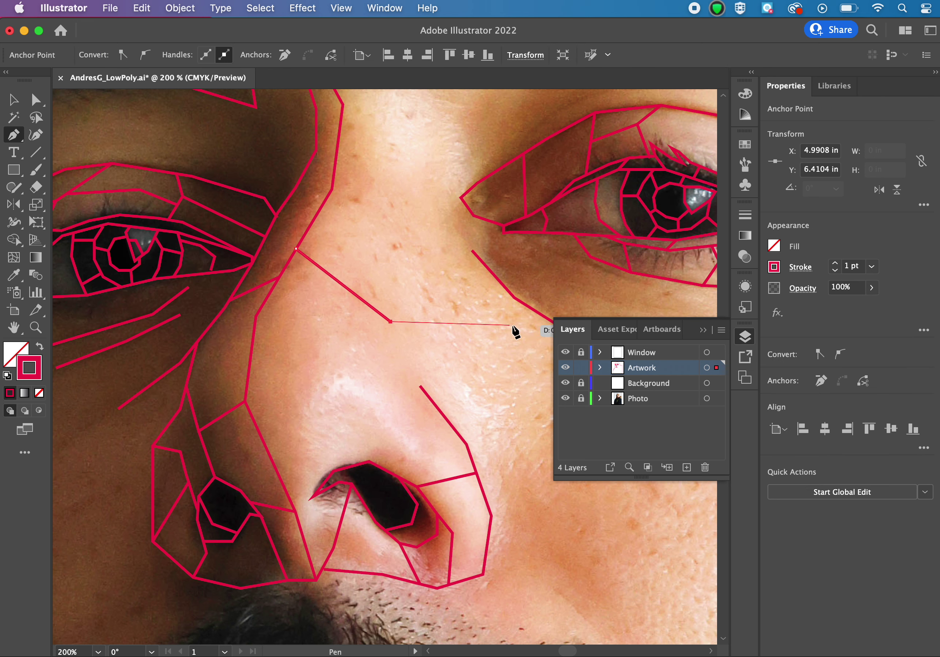
left_click(509, 341)
key("super+z")
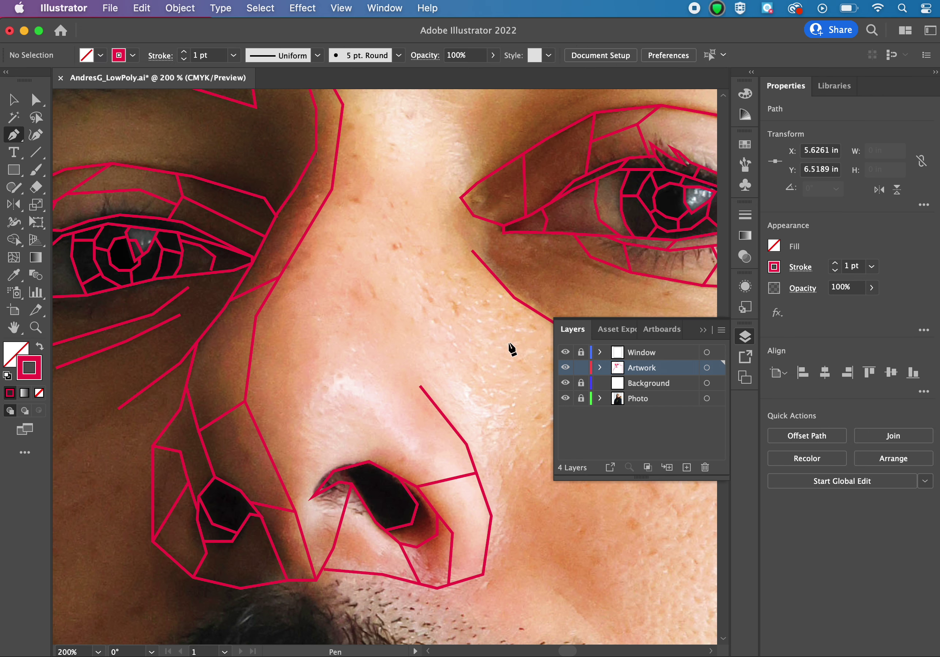
key("super+z")
key("super+z")
Draw two short Pen lines between the bridge path and the inner outline, beside the left-hand eye and at the brow corner, and deselect.
scroll(511, 349, "up", 5)
scroll(512, 349, "right", 2)
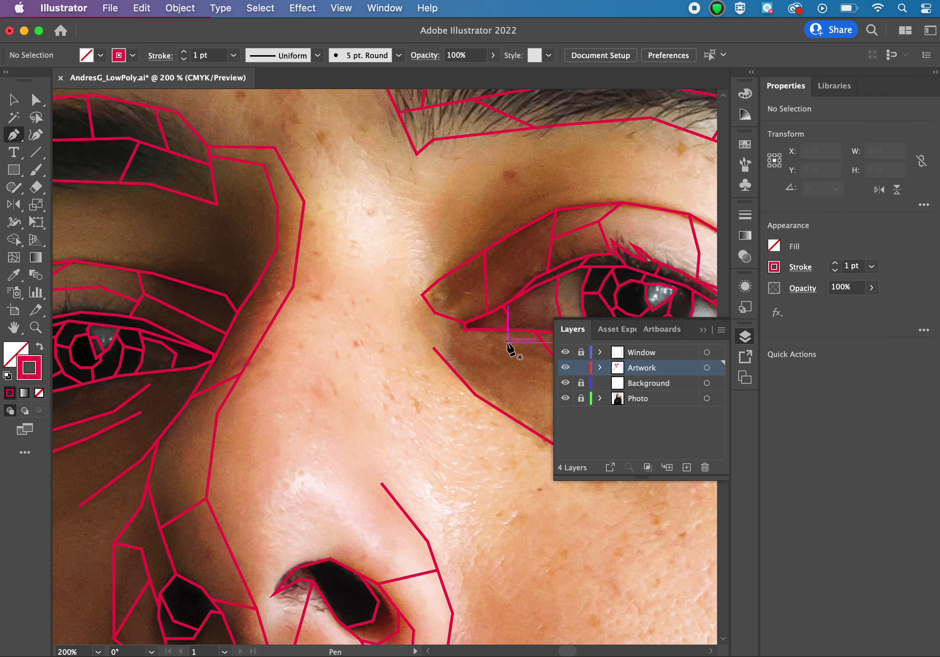
left_click(292, 286)
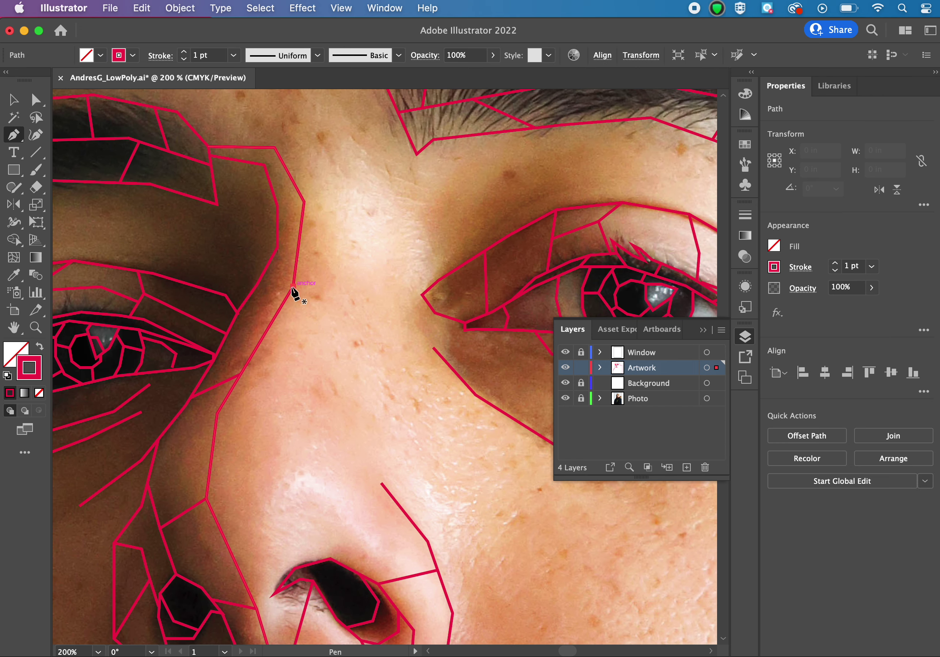
left_click(247, 293)
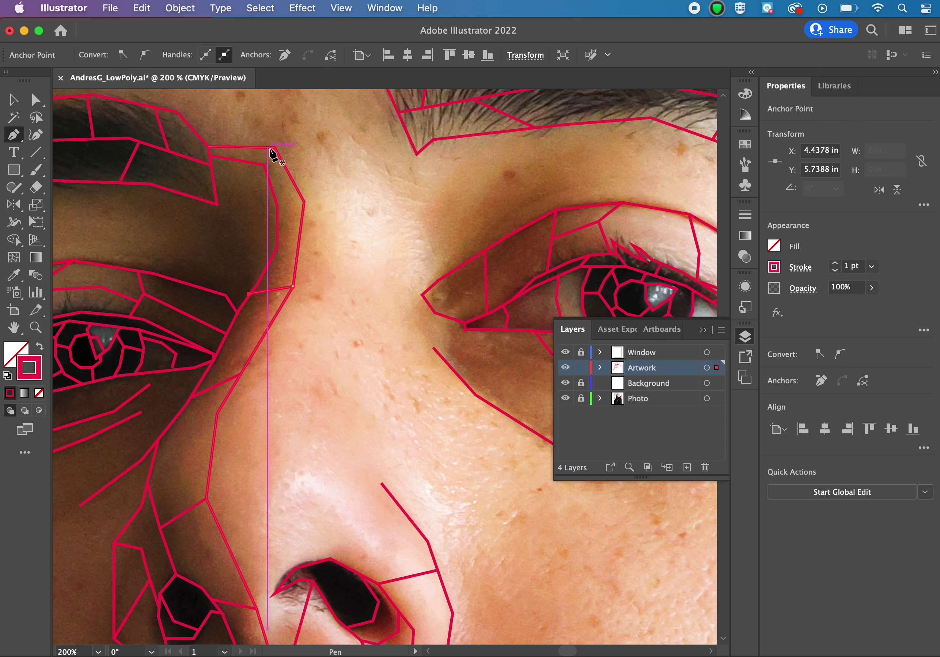
left_click(264, 164)
left_click(264, 165)
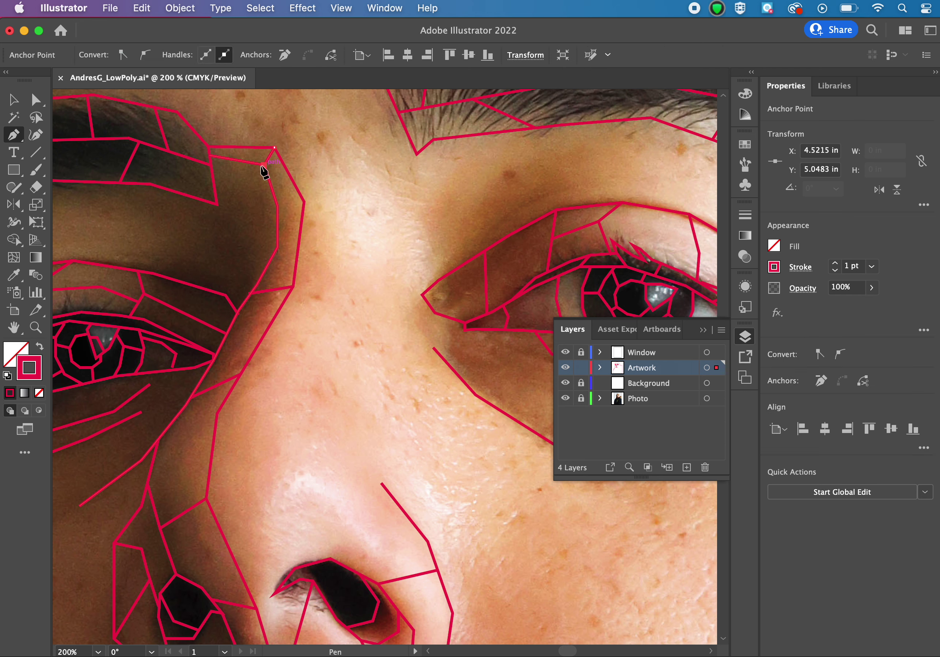
key("v")
left_click(371, 211)
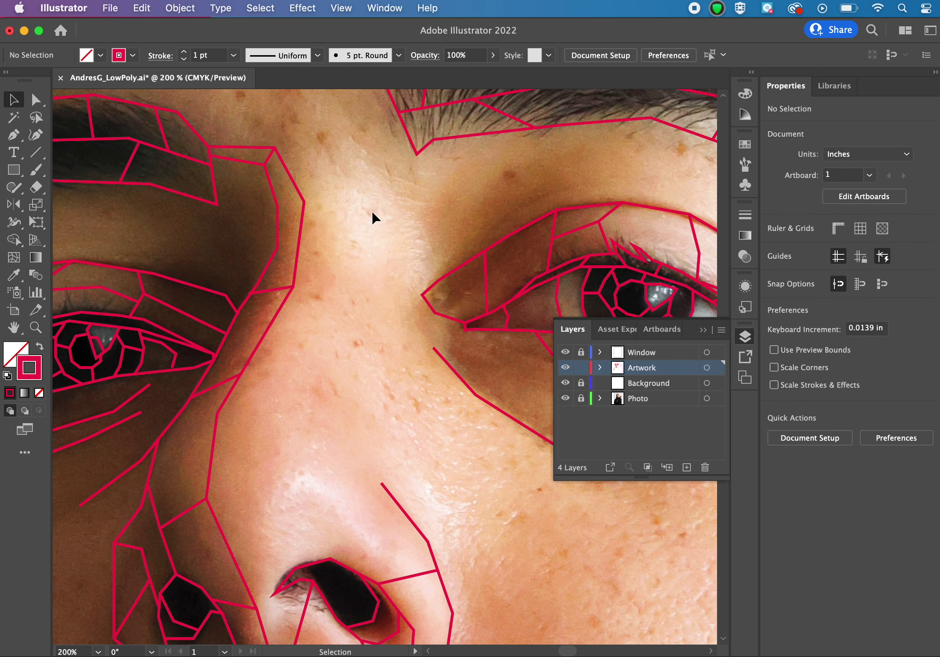
Extend the right-hand wing outline up the nose bridge with straight Pen segments and join it to the crease line under the right-hand eye.
scroll(371, 211, "down", 3)
scroll(372, 211, "right", 5)
key("p")
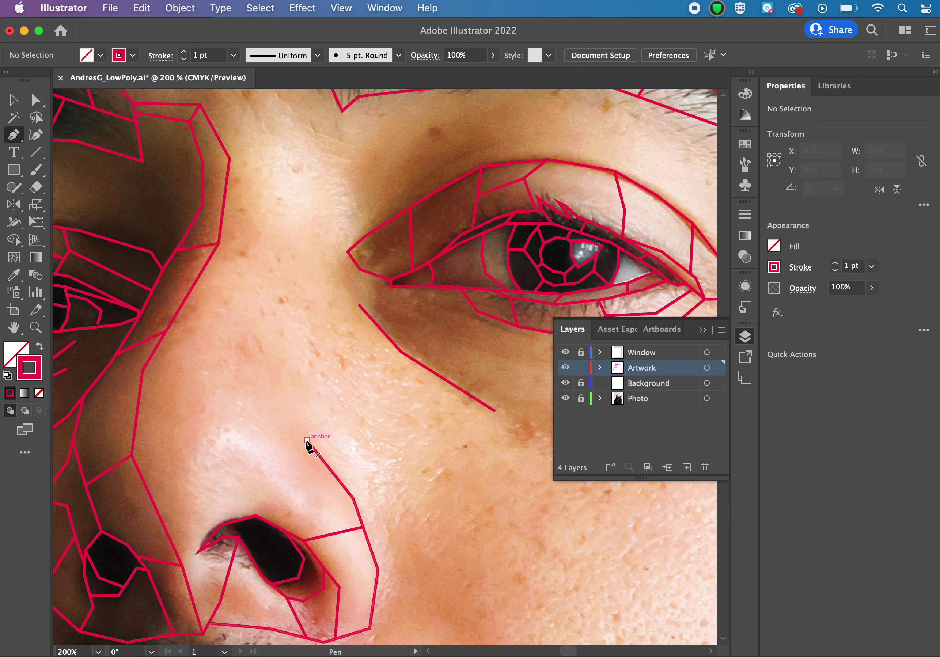
left_click(307, 440)
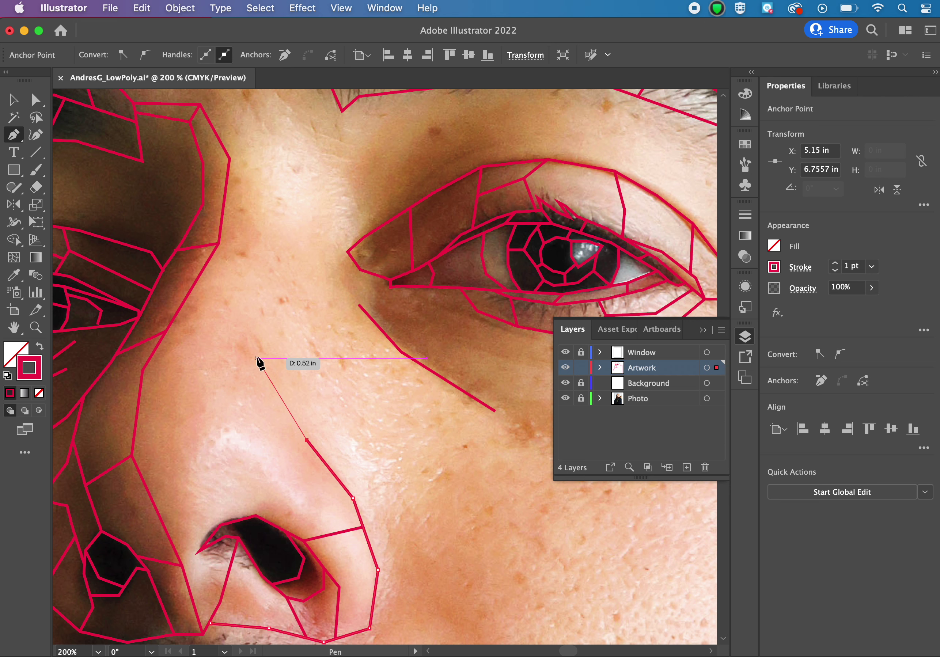
left_click(257, 358)
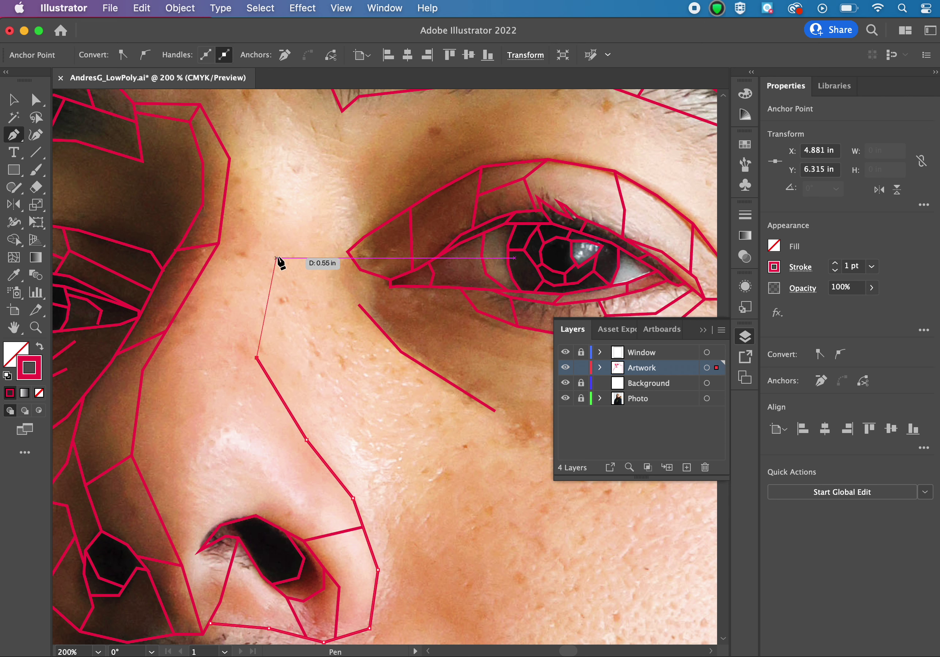
left_click(287, 244)
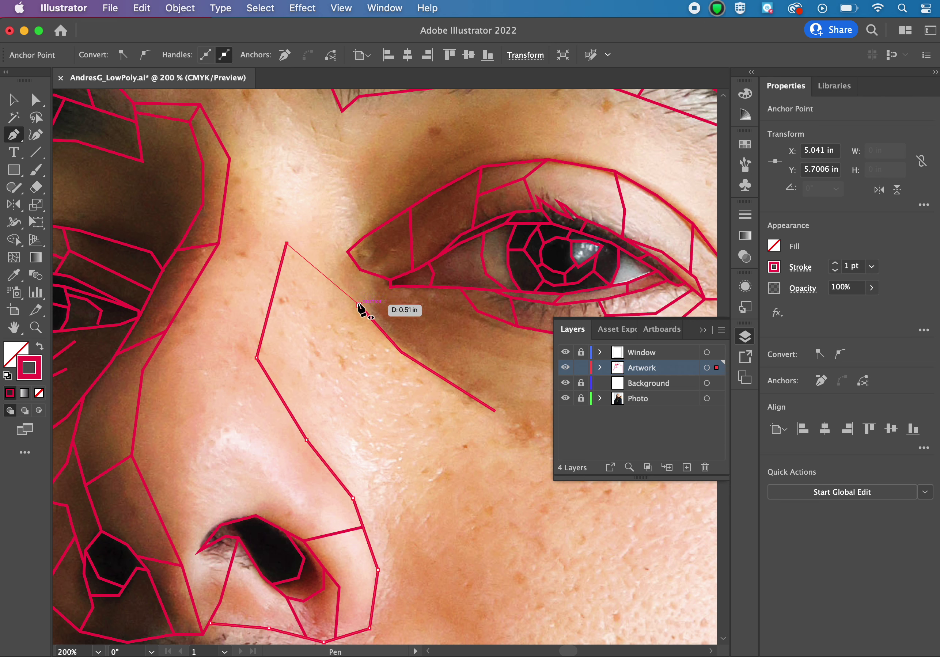
left_click(359, 305)
Draw a straight Pen line from the right-hand eye's inner corner down to the joined nose outline, and end the path.
scroll(364, 451, "right", 6)
scroll(364, 451, "down", 4)
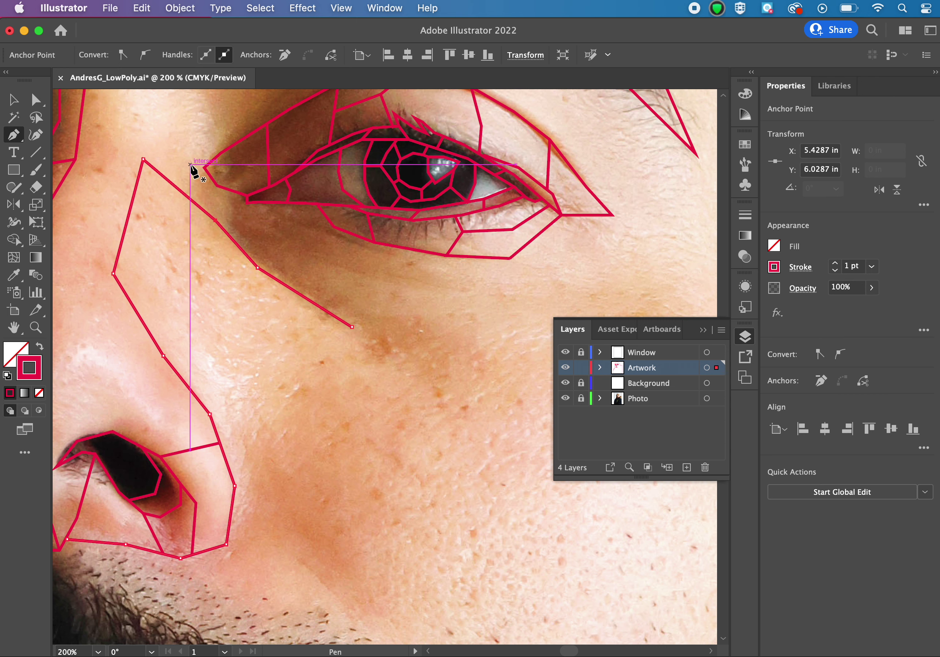
left_click(204, 167)
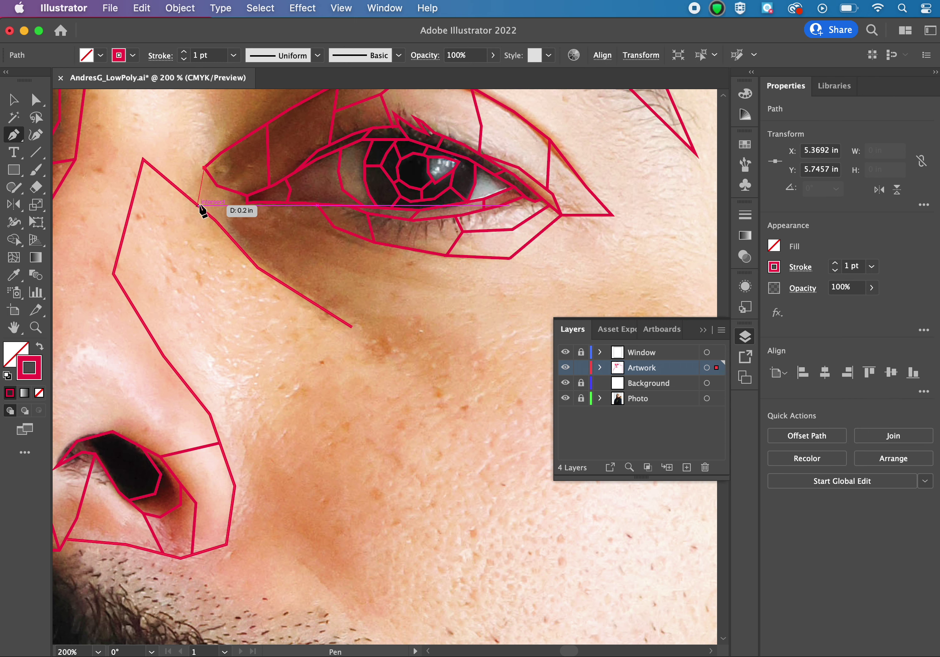
left_click(198, 205)
scroll(199, 210, "up", 3)
scroll(199, 210, "left", 7)
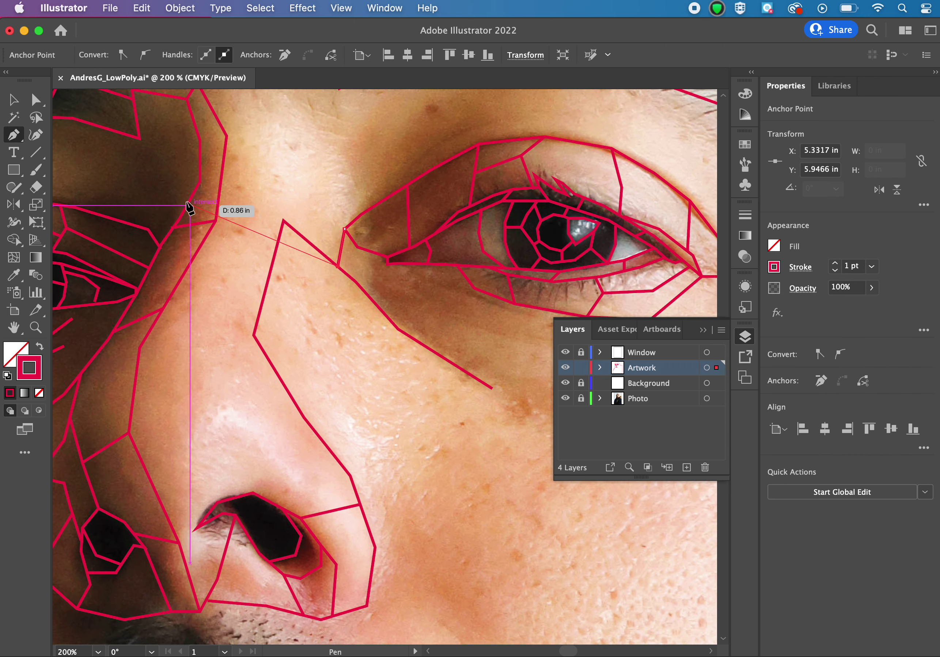
key("Escape")
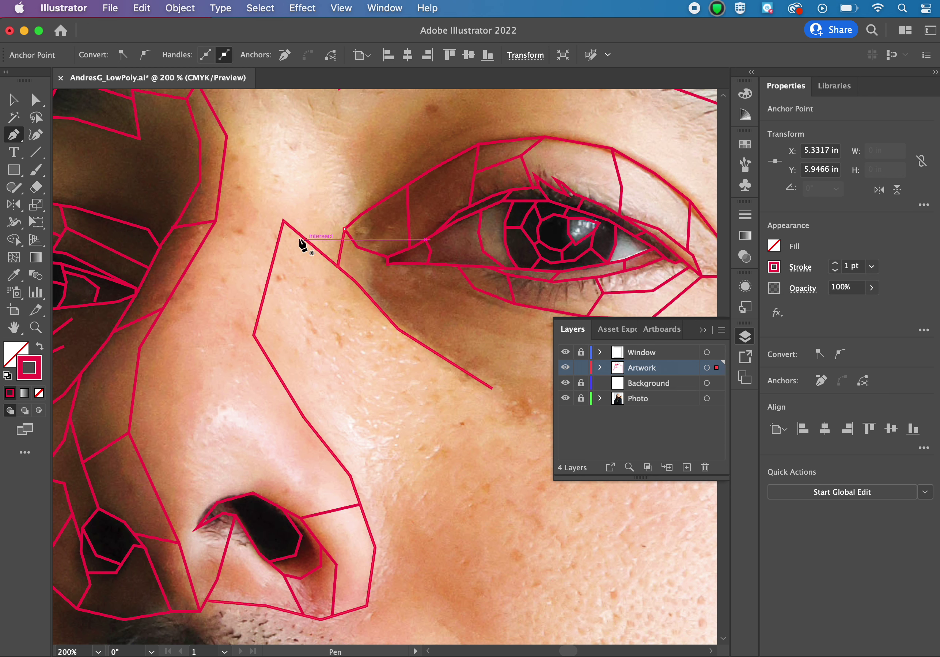
Trace a two-segment Pen path from the crease line under the right-hand eye down to the upper part of the wing outline.
left_click(415, 340)
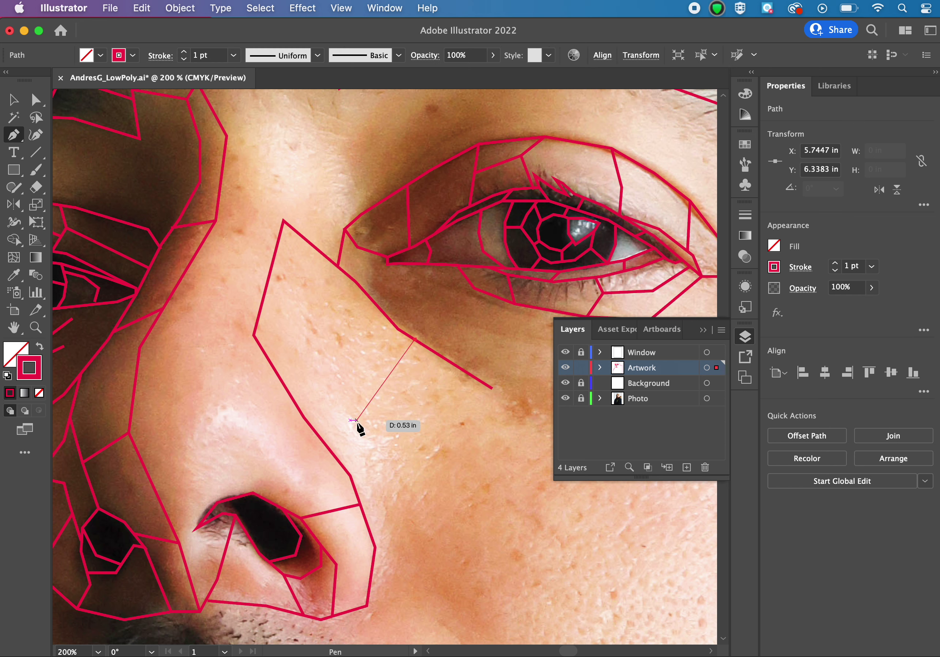
left_click_drag(356, 419, 350, 478)
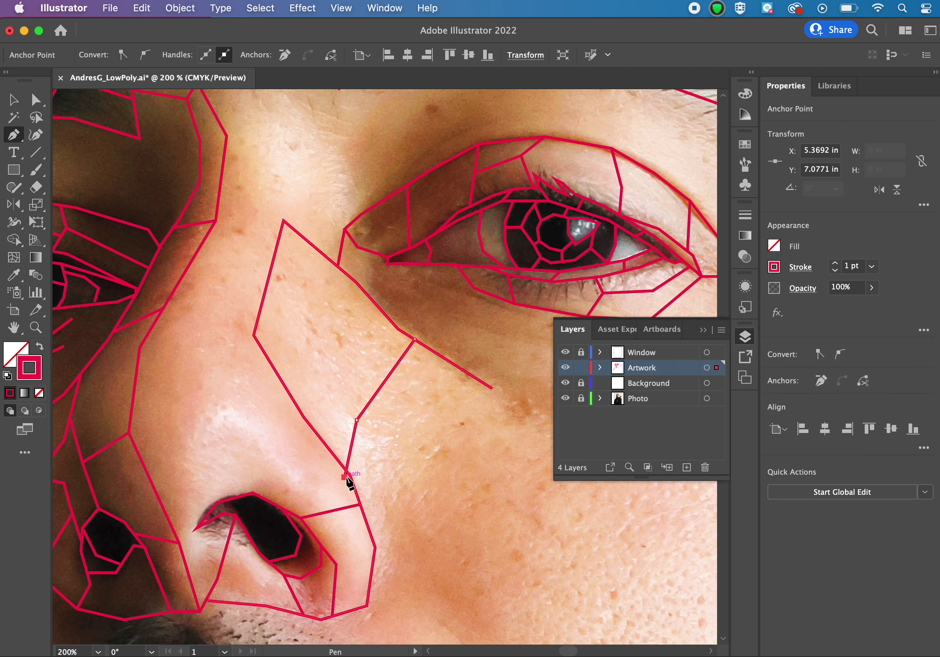
left_click(345, 474)
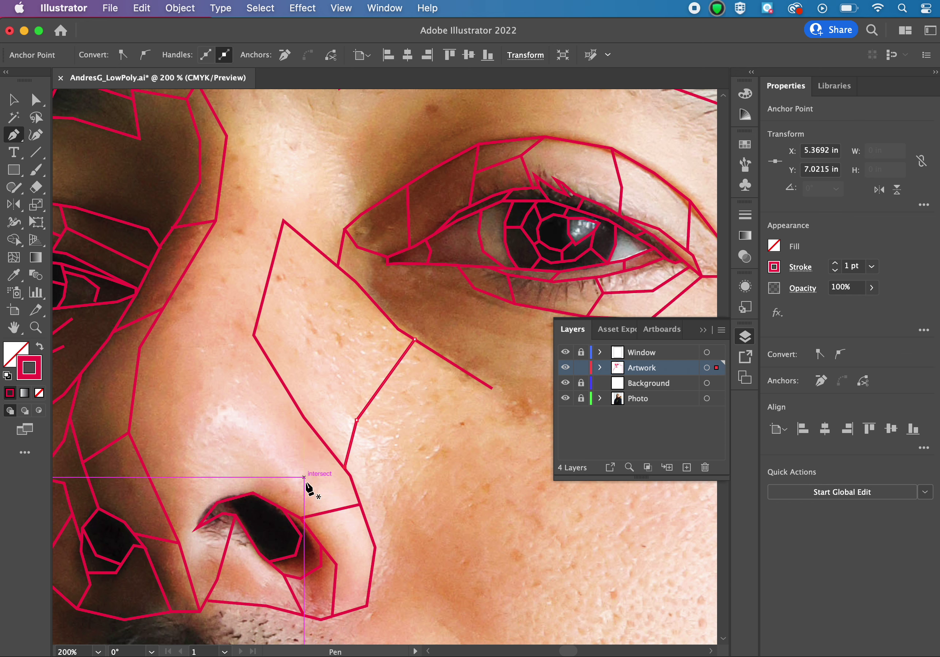
Trace an angular Pen facet from the line across the right-hand wing up to the bridge outline, and link it to the left-hand nose contour.
left_click(330, 510)
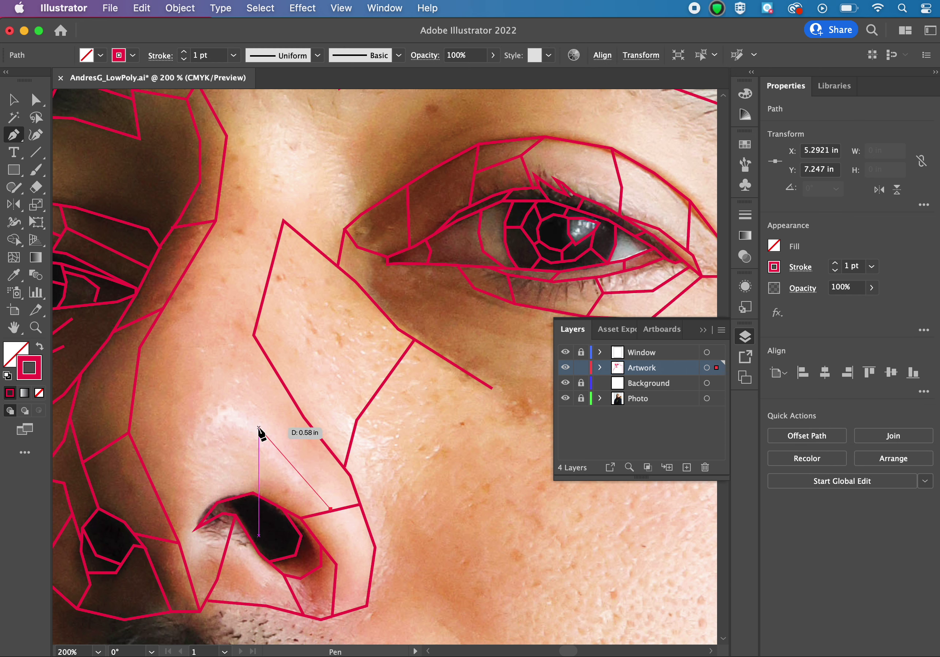
left_click(222, 388)
left_click(215, 302)
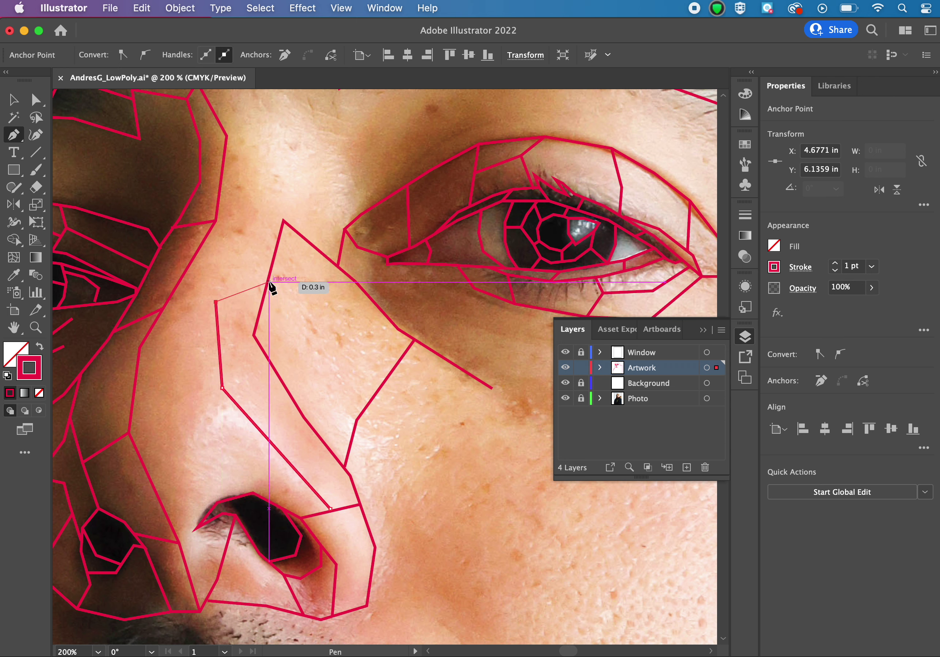
left_click(253, 335)
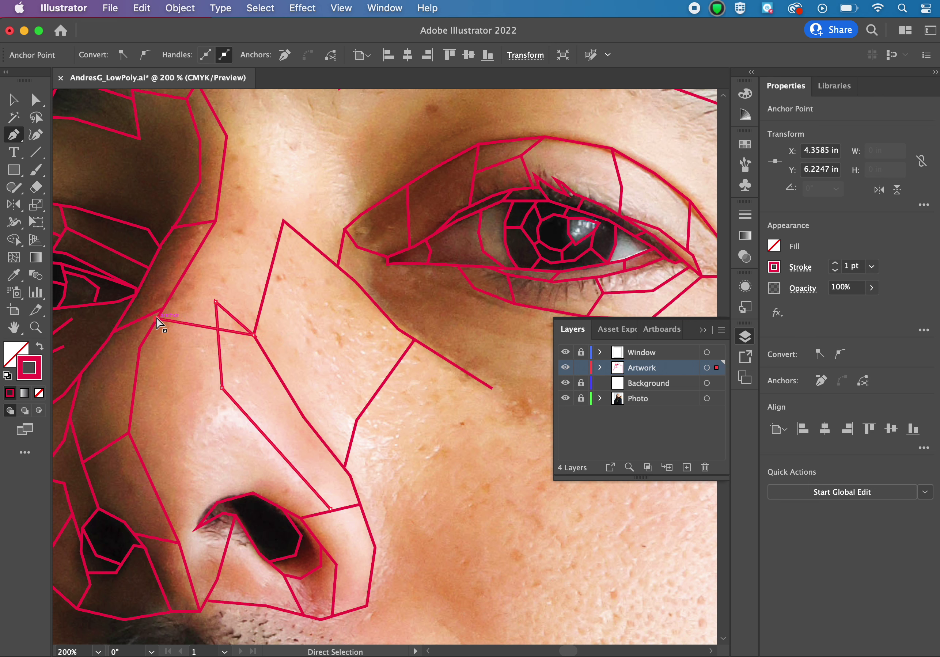
key("Escape")
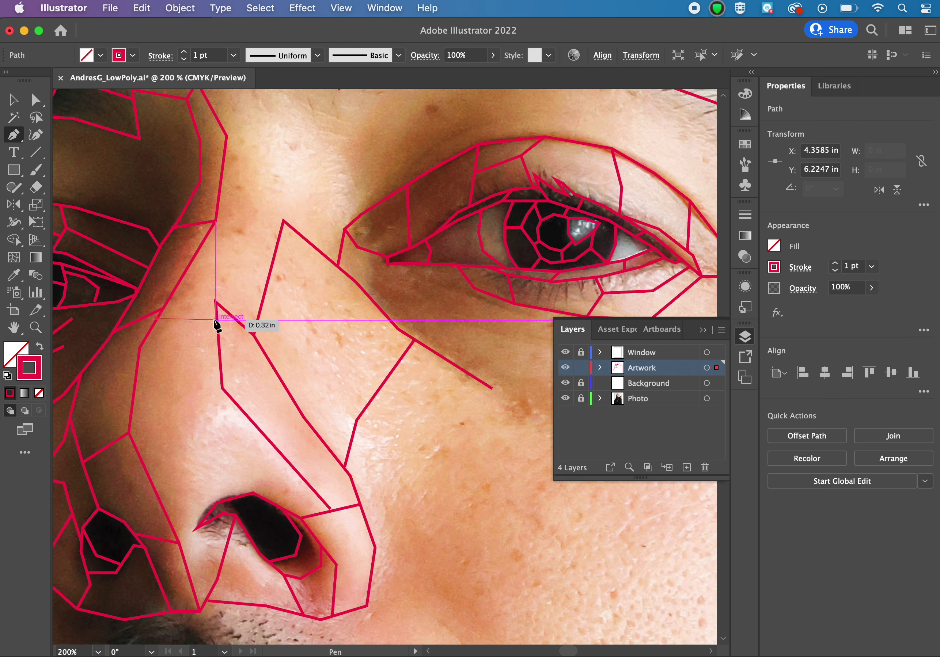
left_click(217, 318)
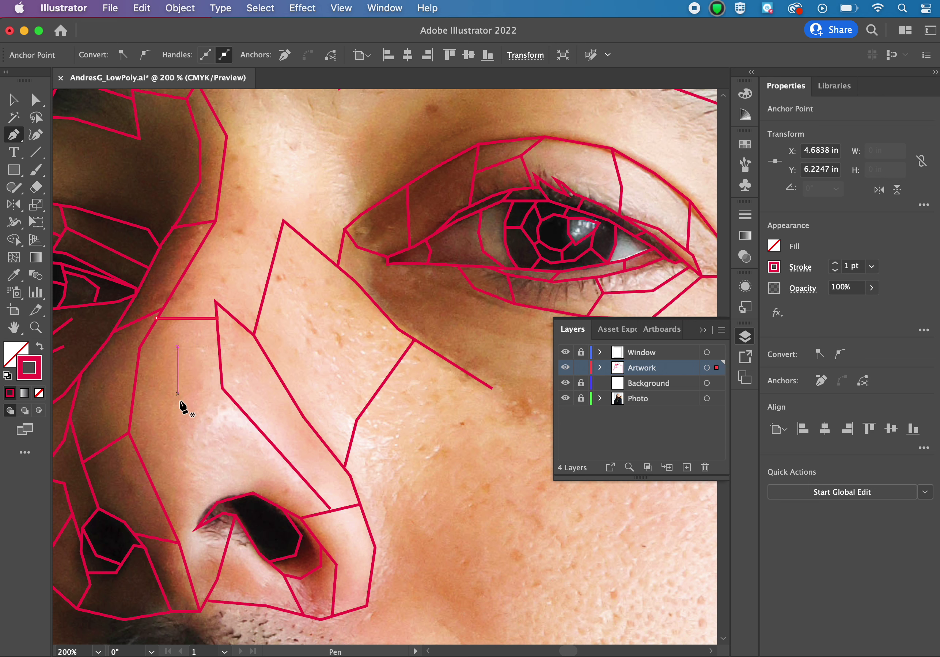
Draw a two-segment Pen path from the facet's lower corner to the nostril's inner corner, and connect it to the left-hand nose contour.
left_click(222, 388)
left_click(222, 388)
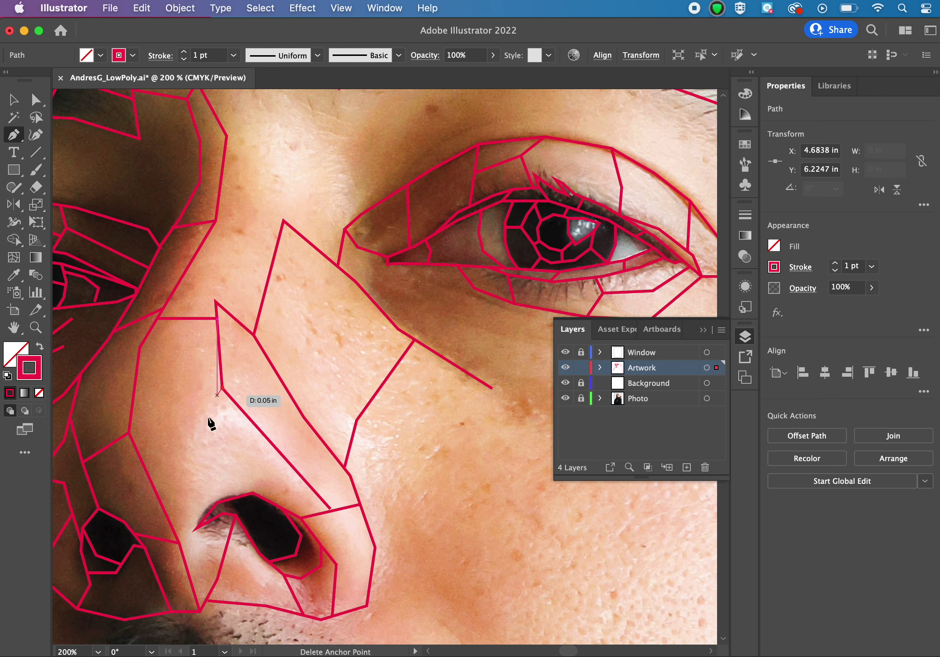
left_click(190, 466)
left_click(196, 527)
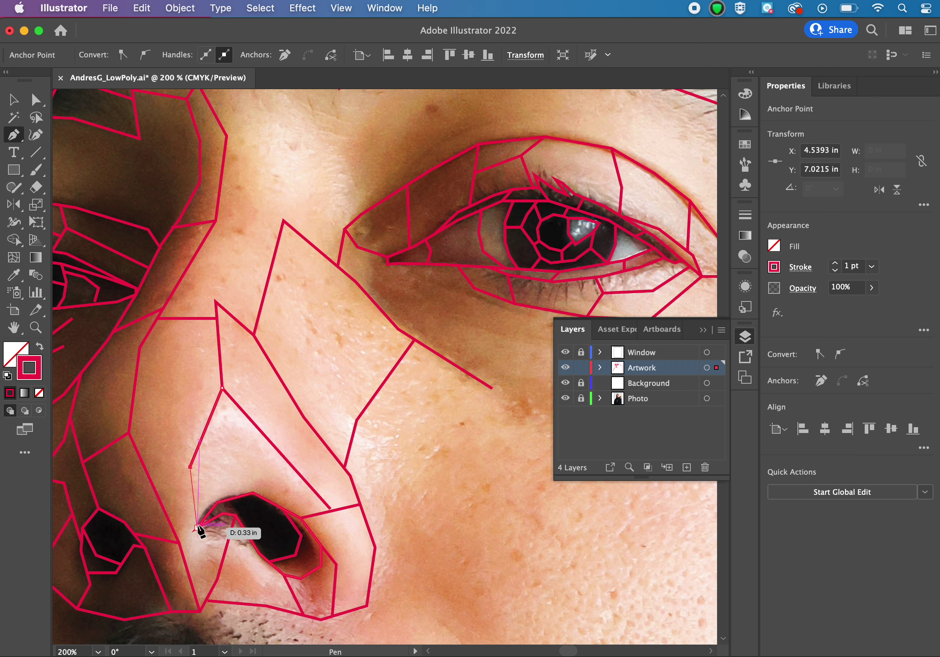
left_click(197, 527)
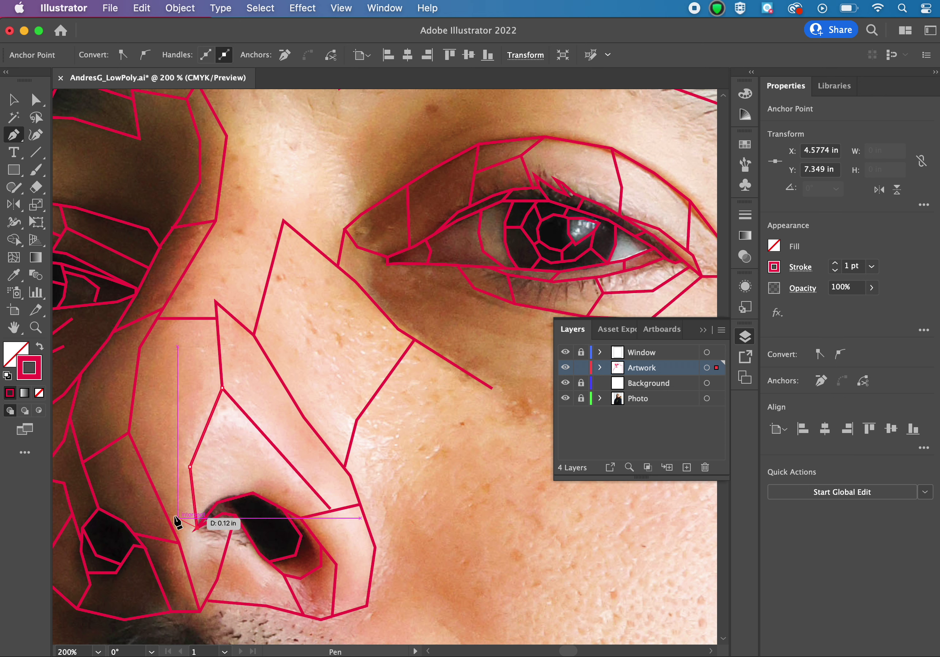
left_click(164, 510)
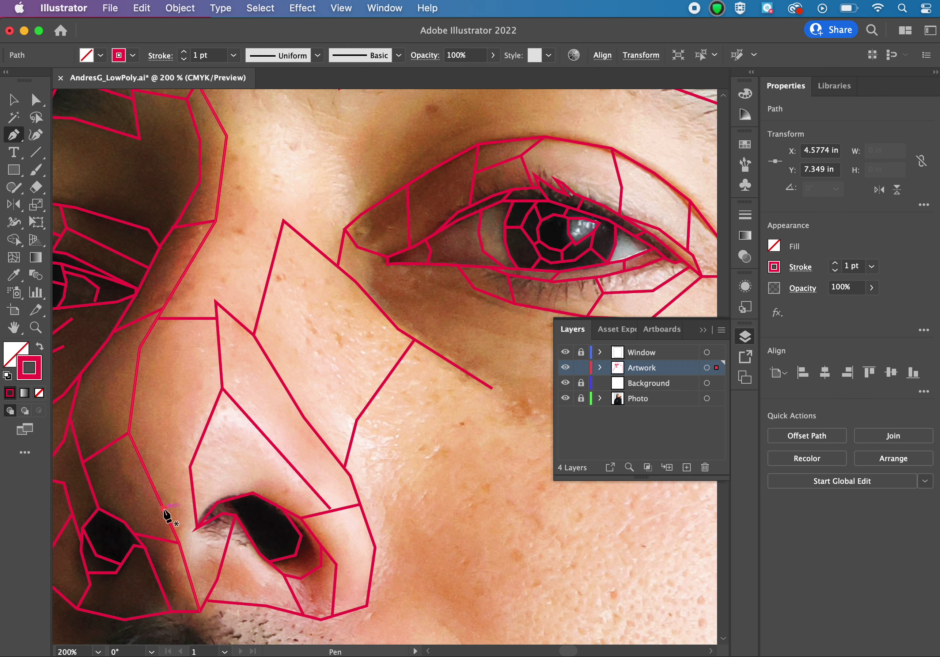
left_click(195, 509)
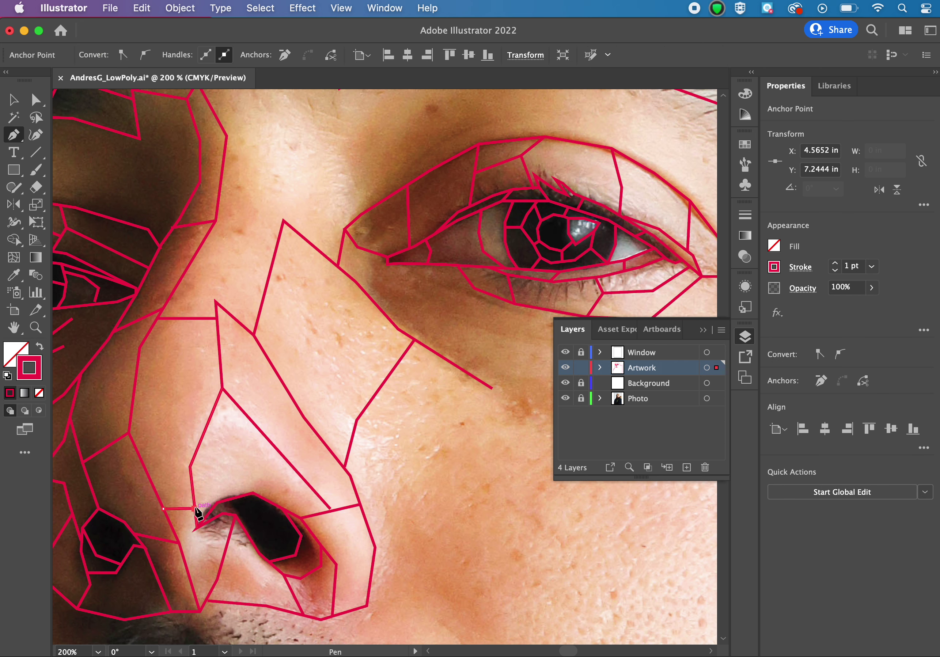
scroll(196, 510, "down", 3)
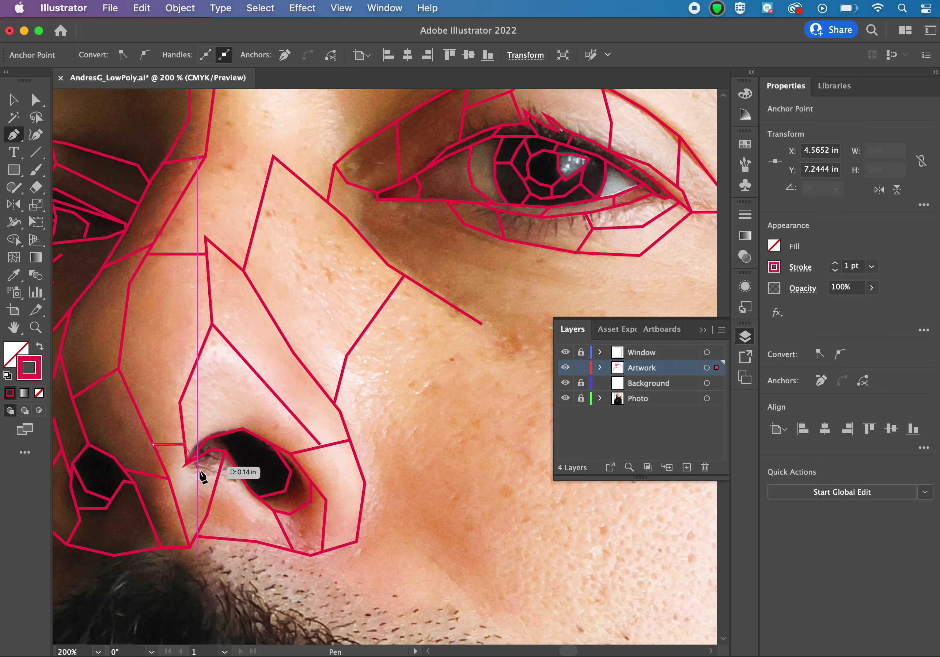
left_click(190, 538)
Draw a two-segment Pen path from the top of the nose facet up the bridge to the right-hand eyebrow's inner corner, and end it.
scroll(162, 354, "up", 8)
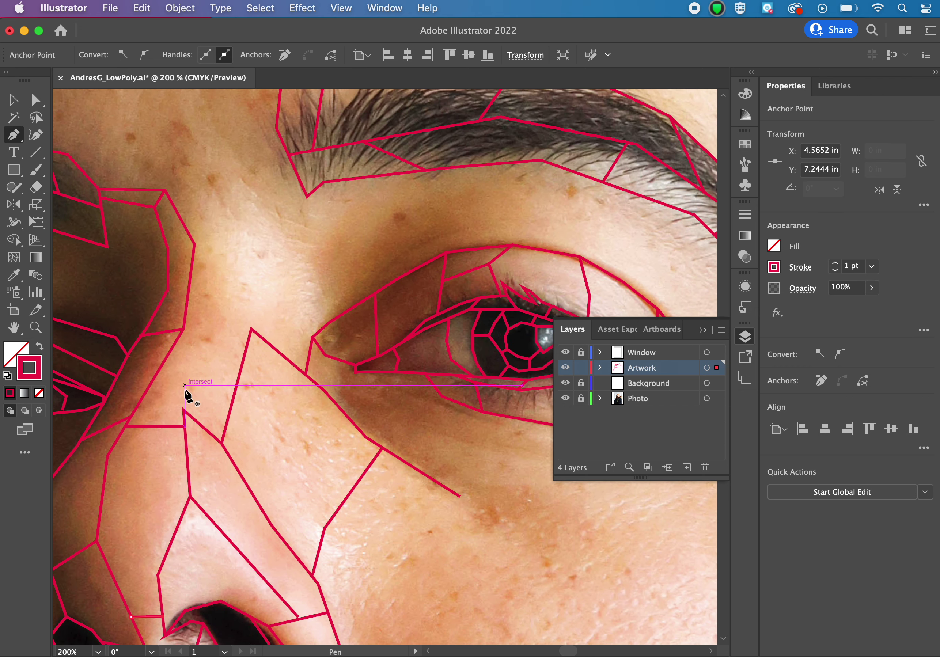
left_click(193, 419)
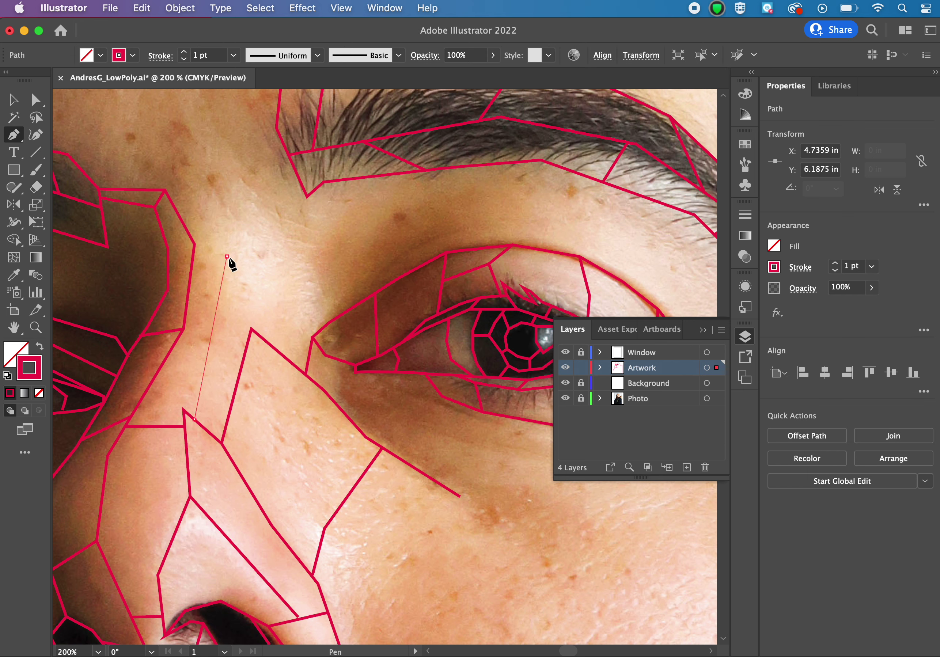
left_click(227, 257)
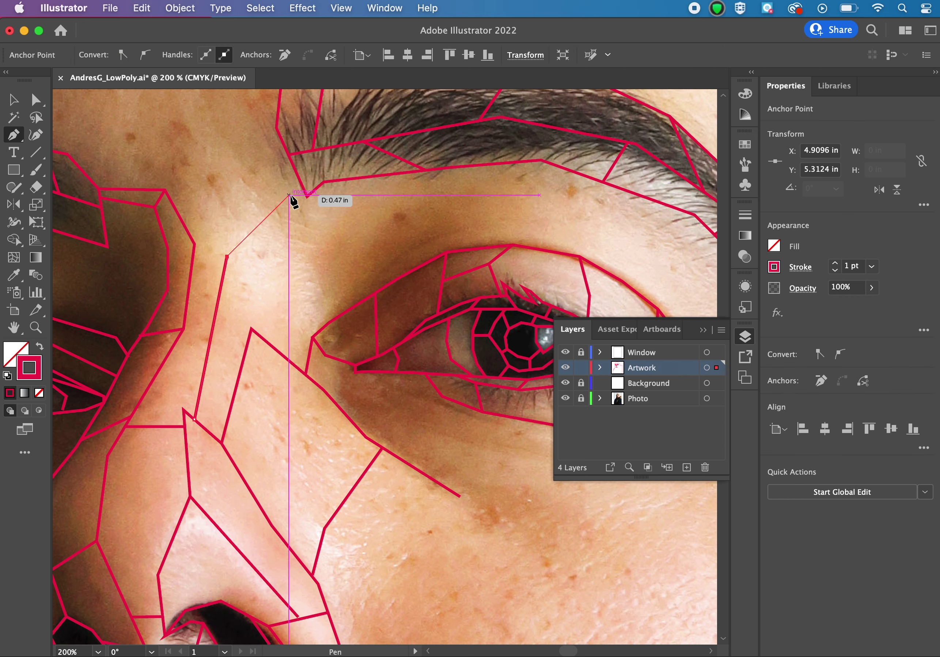
left_click(300, 182)
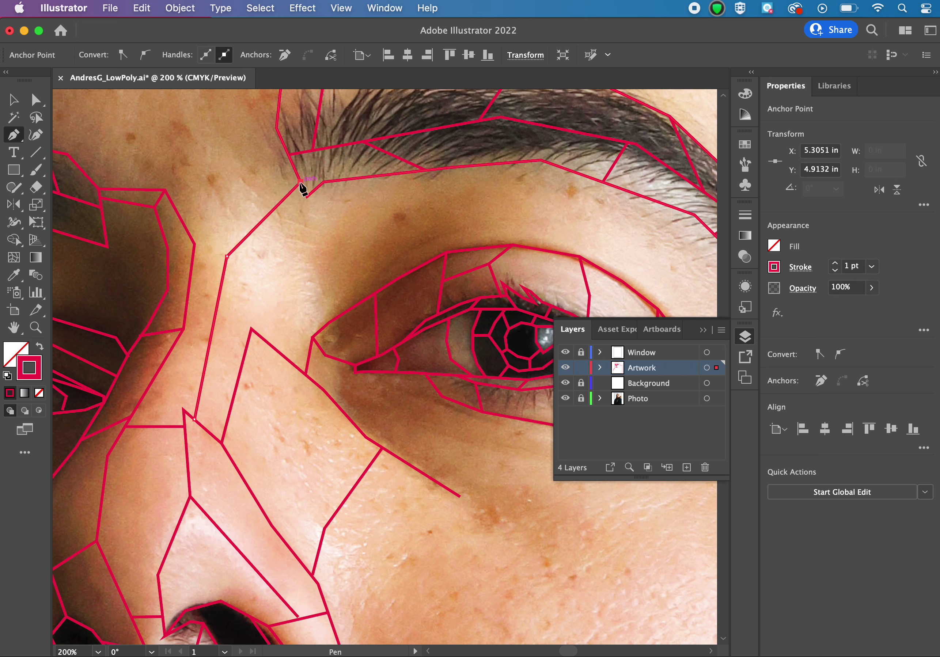
key("Escape")
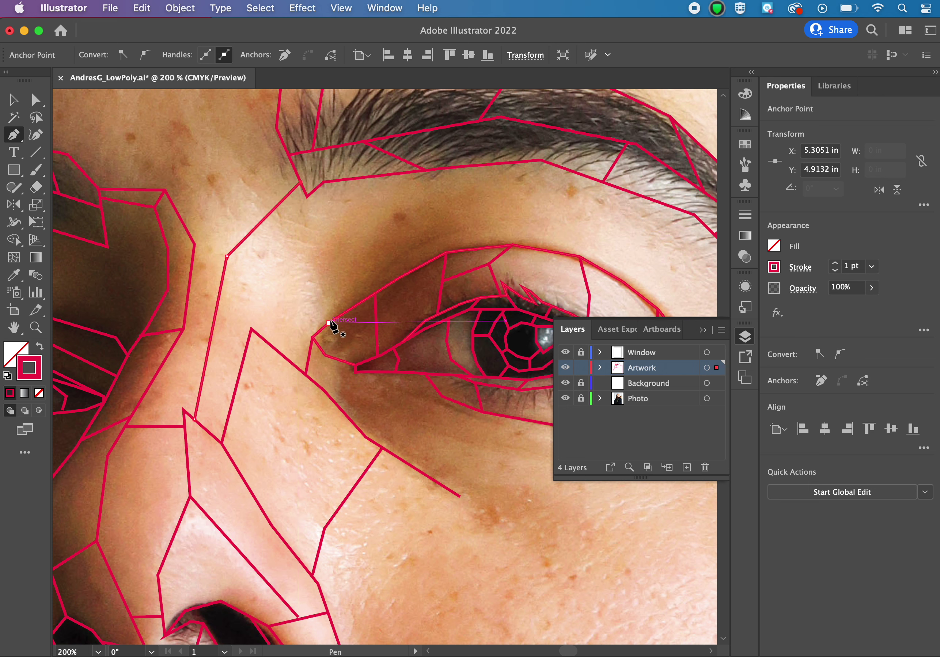
Trace a straight-segment Pen arc above the right-hand eyelid, from the eye's inner corner below the brow to the outer crease tip.
left_click(329, 323)
left_click(375, 225)
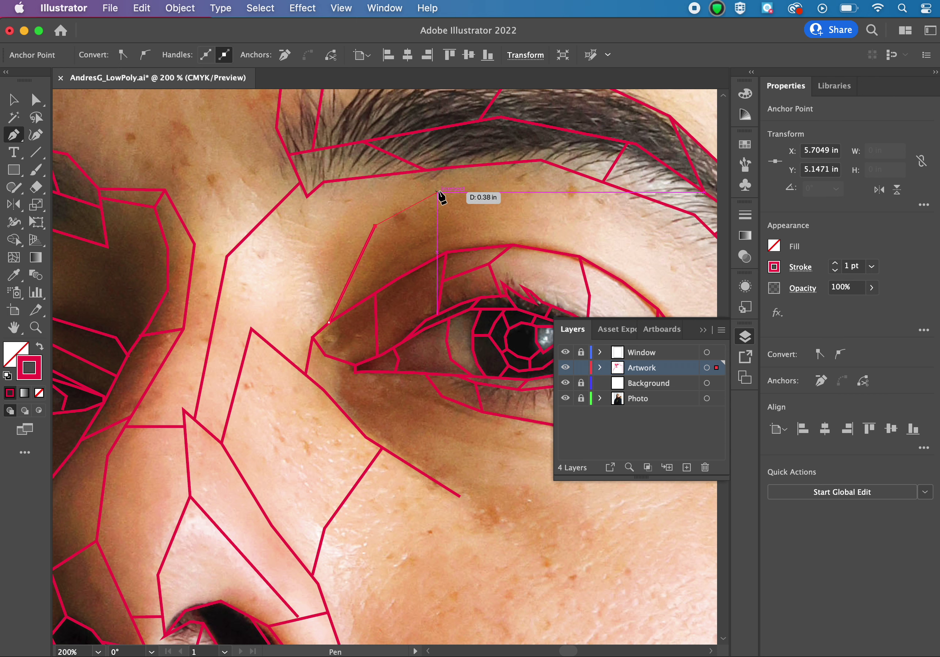
left_click(443, 189)
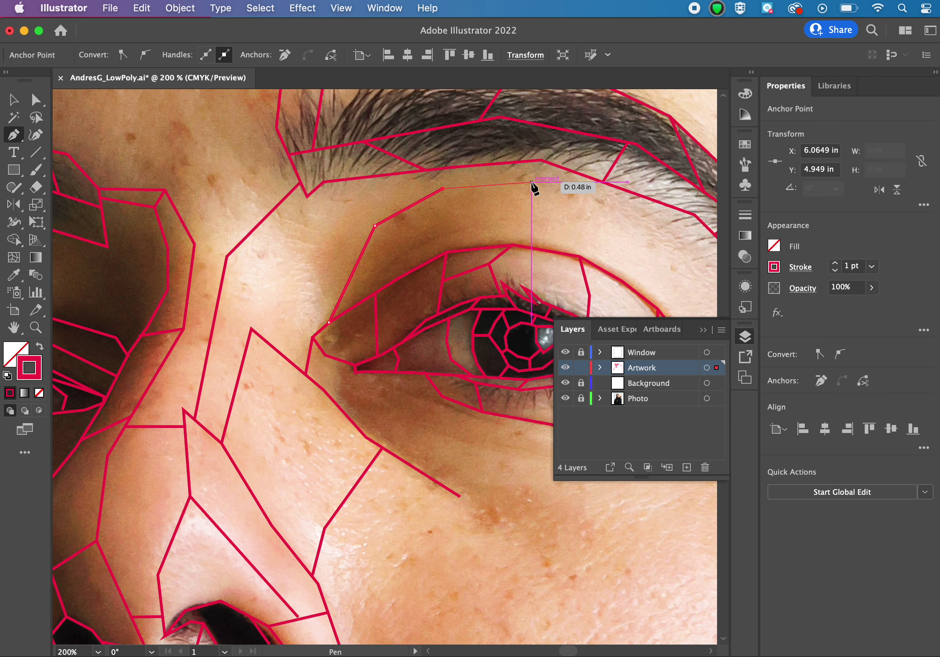
left_click(531, 181)
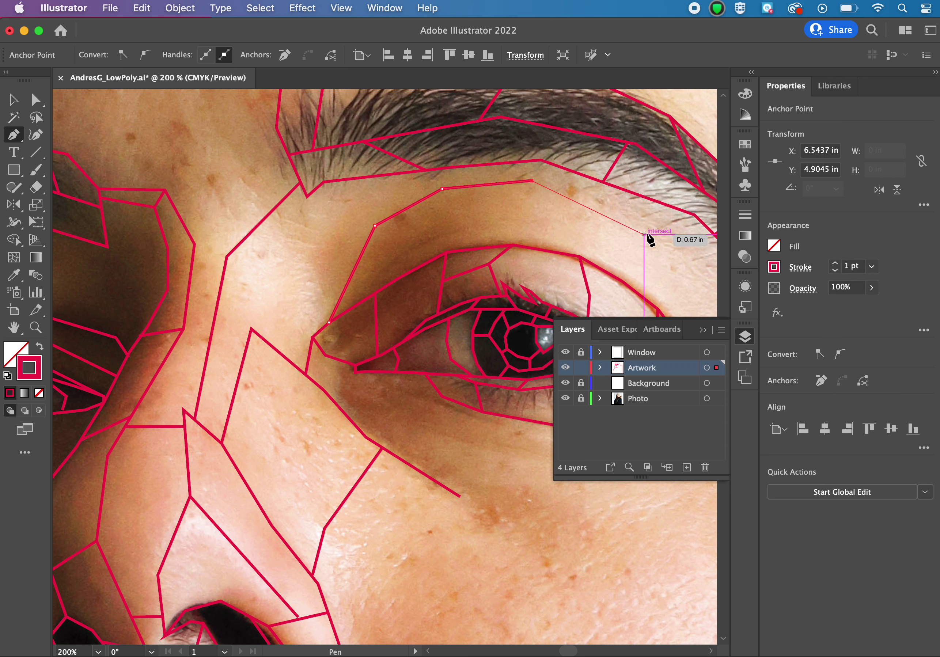
left_click(657, 227)
scroll(656, 229, "right", 5)
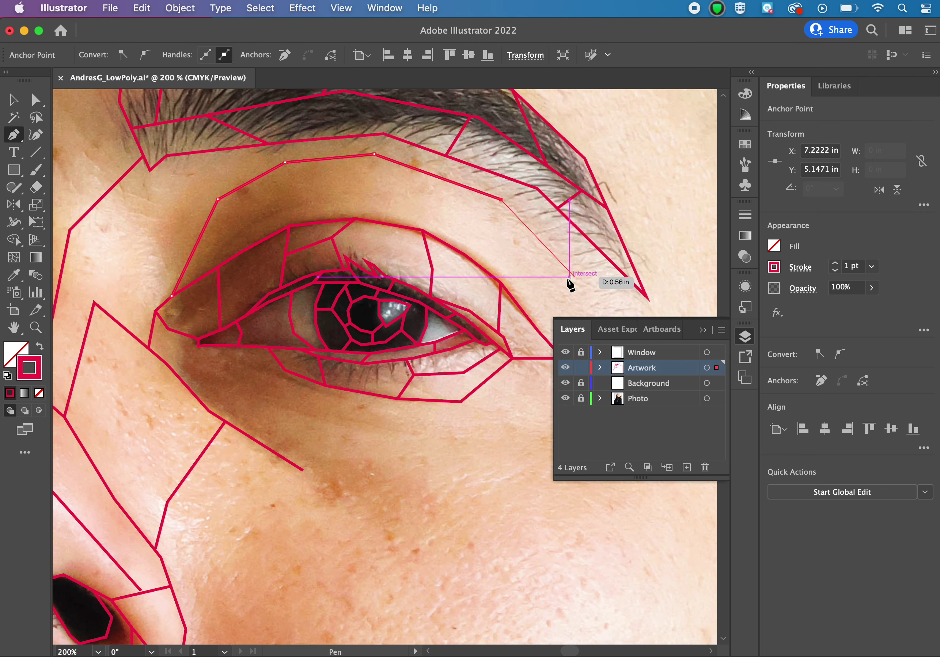
left_click(548, 287)
scroll(550, 287, "right", 5)
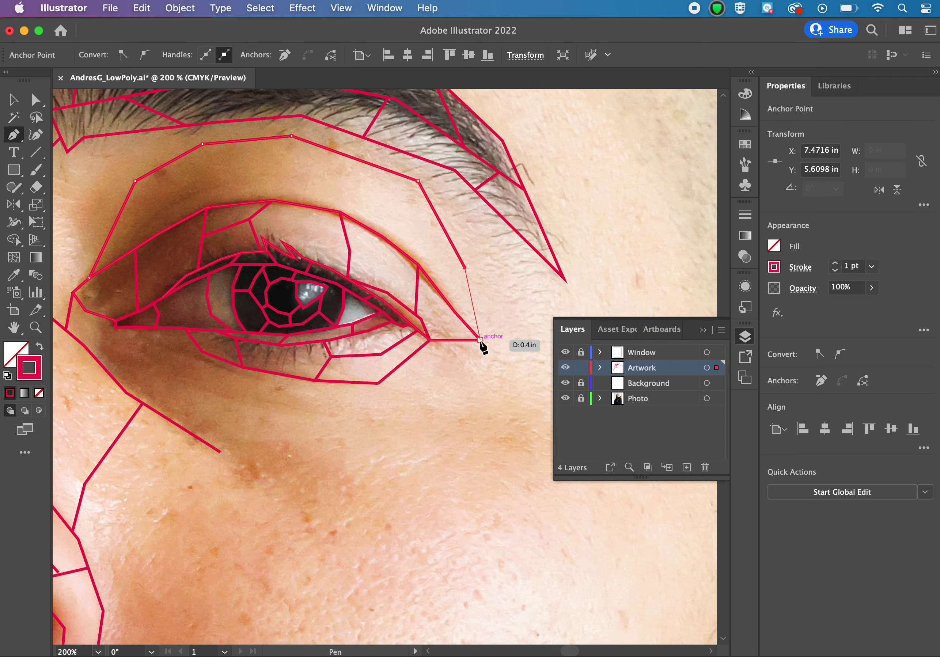
left_click(480, 340)
Draw a short diagonal Pen line from the bridge-to-brow path down toward the right-hand eye's inner corner.
scroll(288, 377, "left", 5)
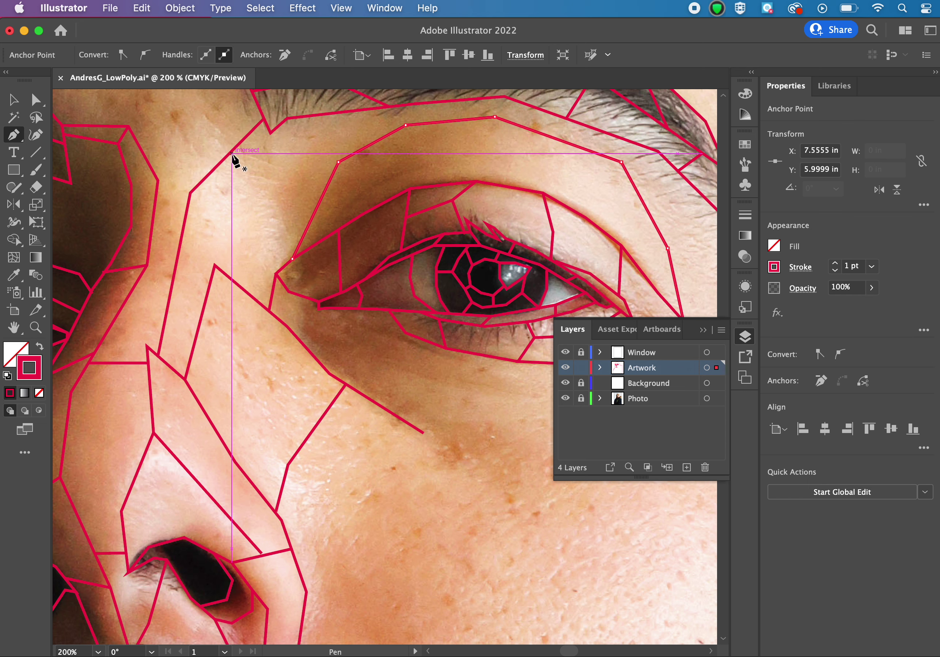
left_click(232, 153)
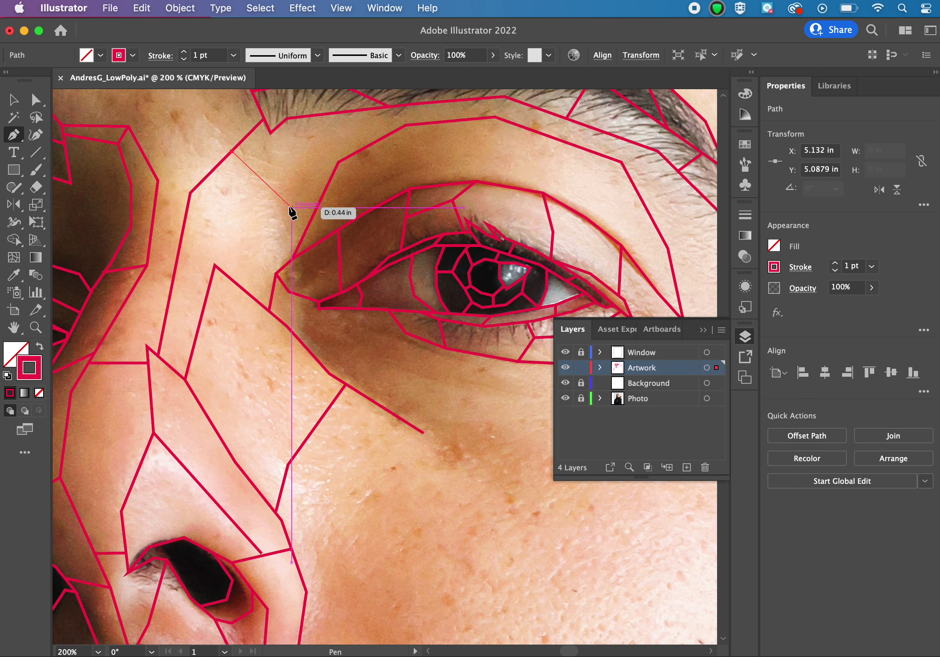
left_click(291, 207)
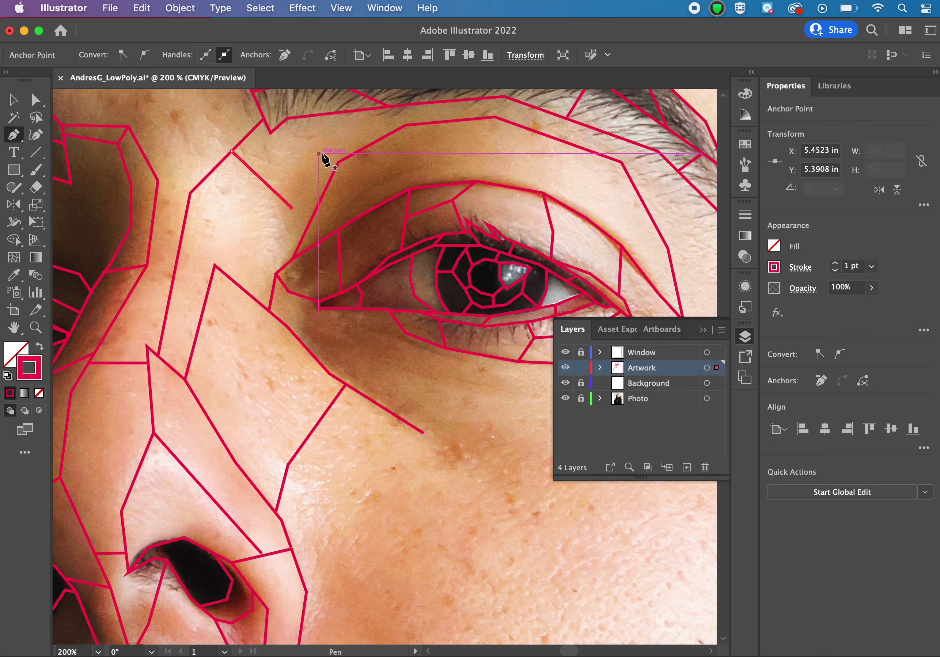
Trace a Pen path from the arc above the right-hand eye past the short diagonal line to the eye's inner outline, and deselect.
left_click(372, 144)
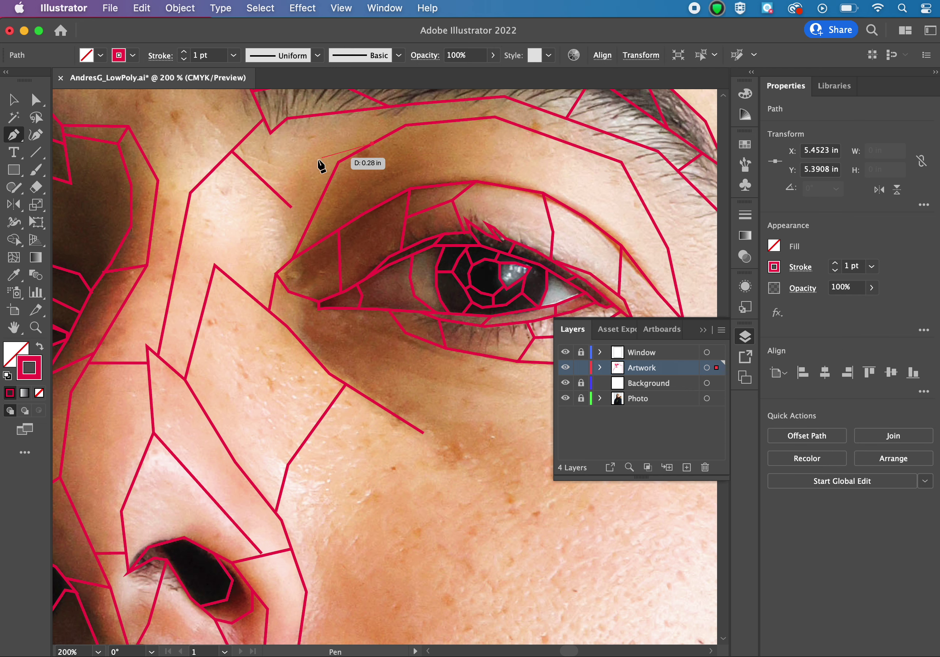
left_click(301, 165)
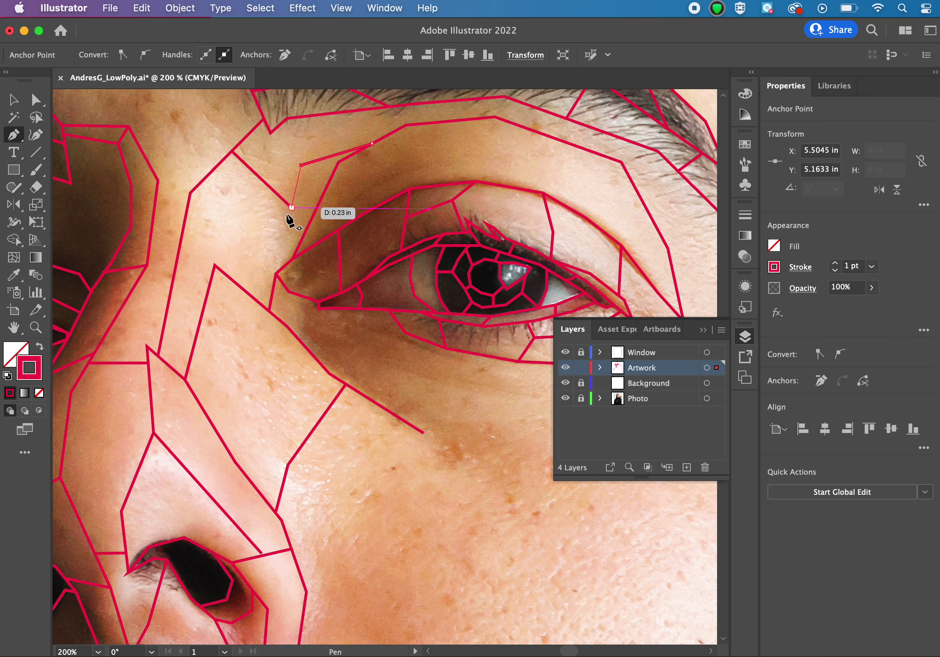
left_click(285, 237)
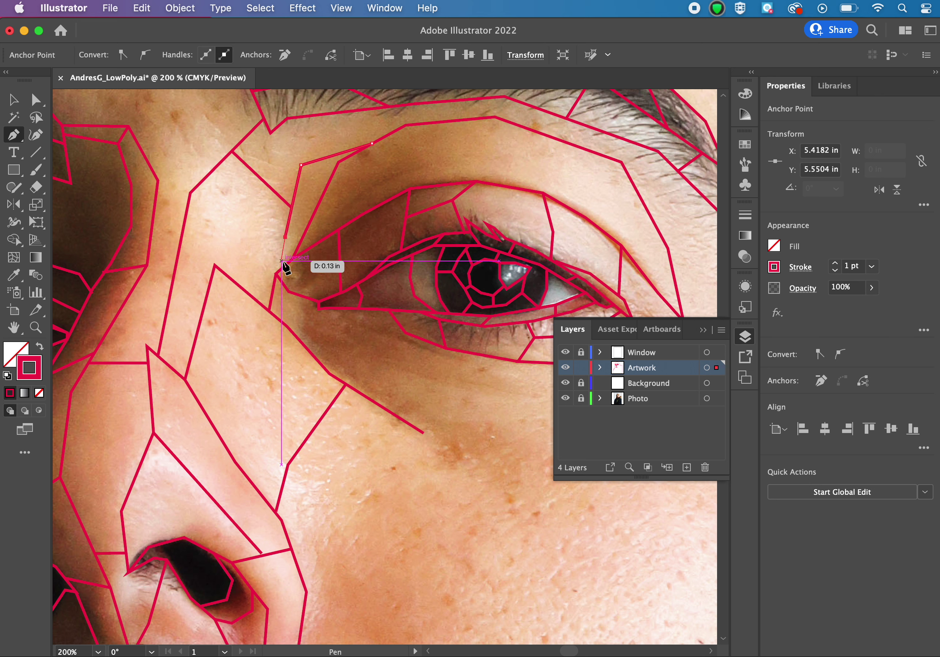
left_click(276, 273)
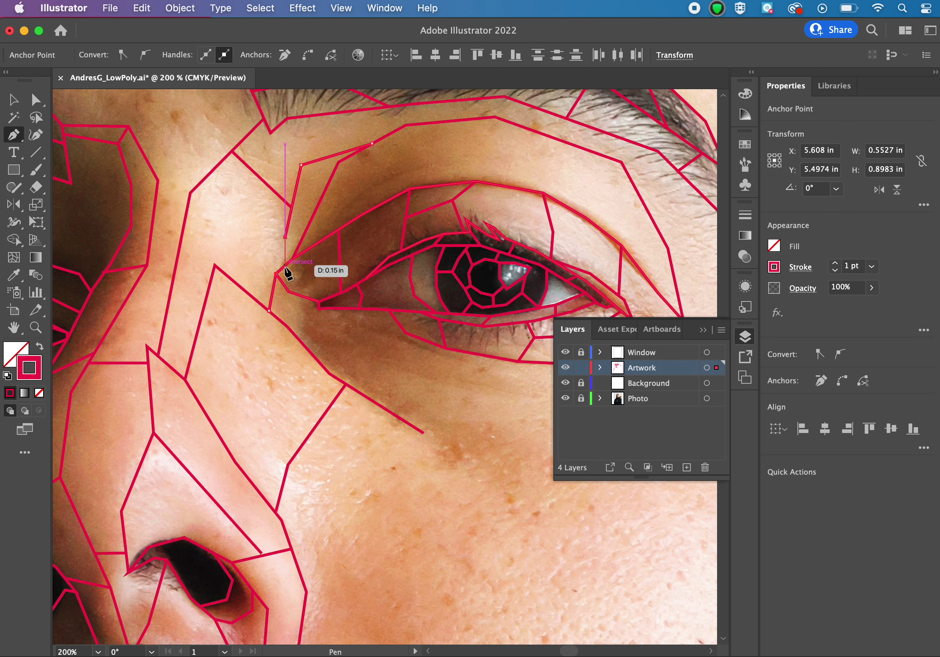
key("z")
key("a")
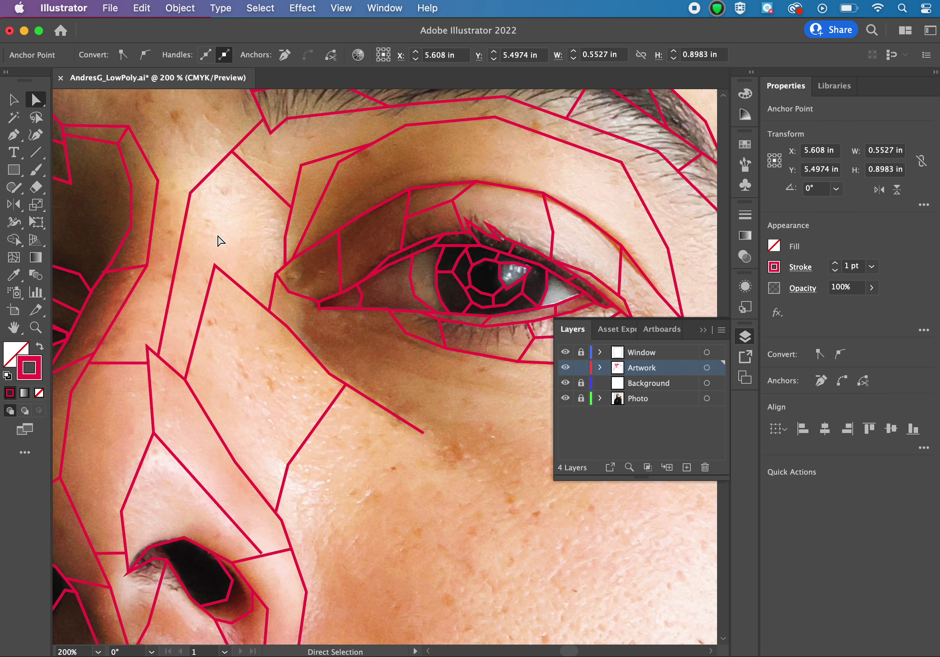
left_click(218, 238)
Trace a four-segment Pen path from the left-hand bridge outline up and over the left-hand eyebrow, ending on the brow's upper edge.
scroll(218, 239, "down", 5)
scroll(218, 238, "left", 3)
scroll(217, 236, "up", 10)
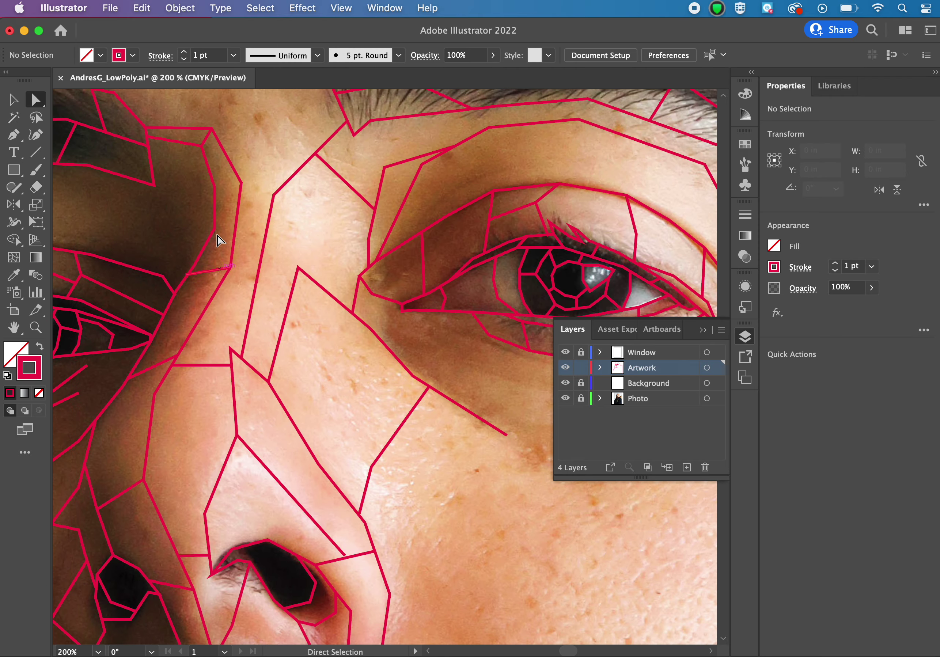
key("p")
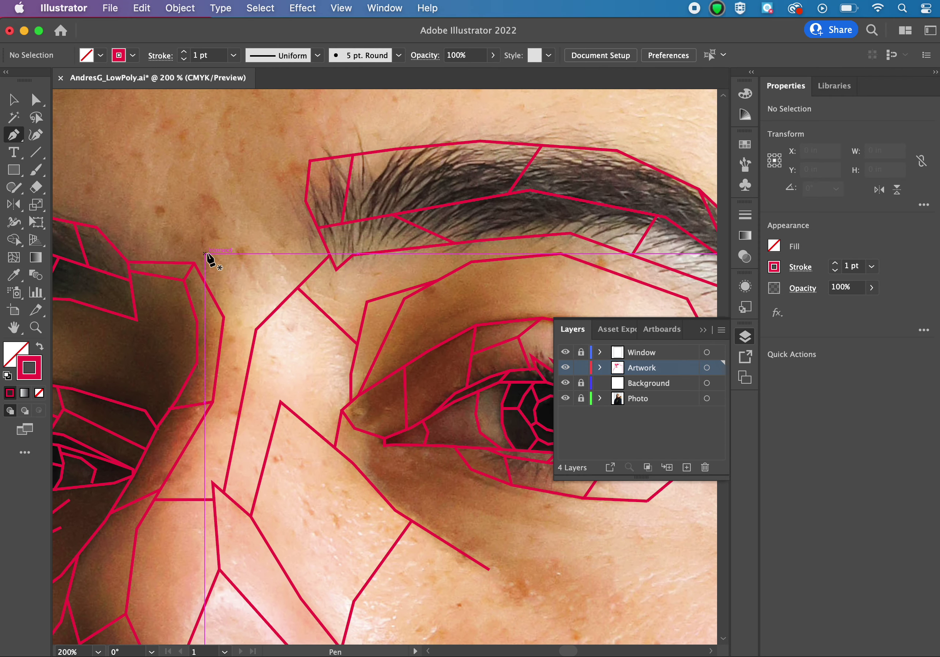
scroll(203, 263, "left", 5)
scroll(202, 263, "up", 2)
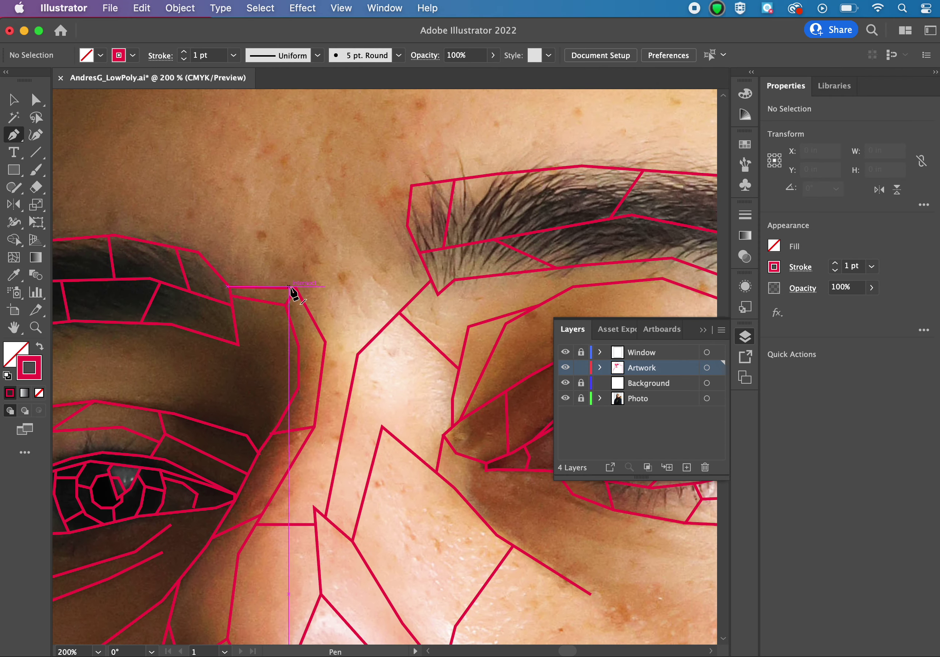
left_click(311, 318)
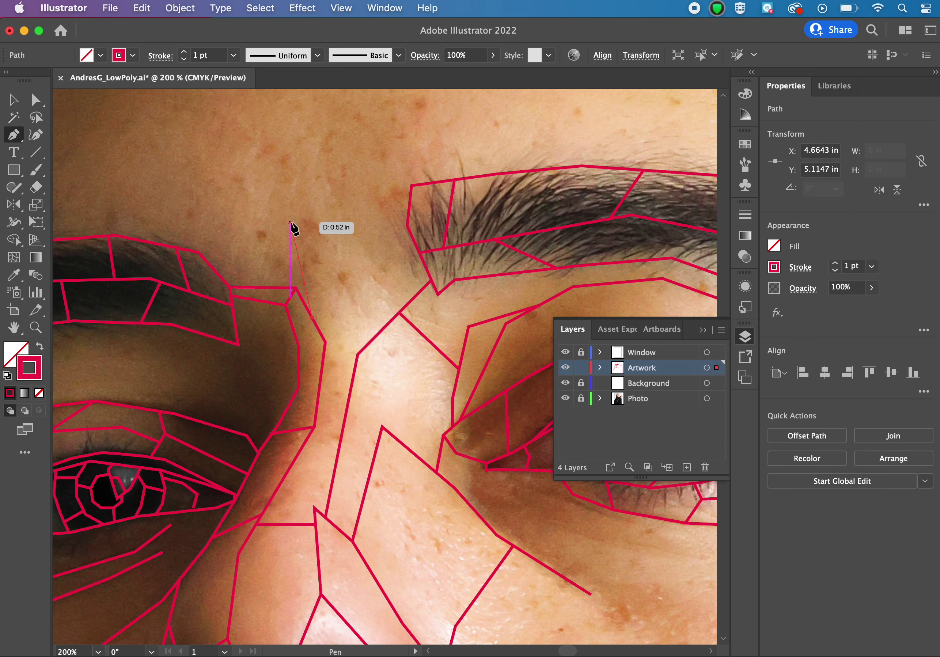
left_click(290, 223)
left_click(197, 194)
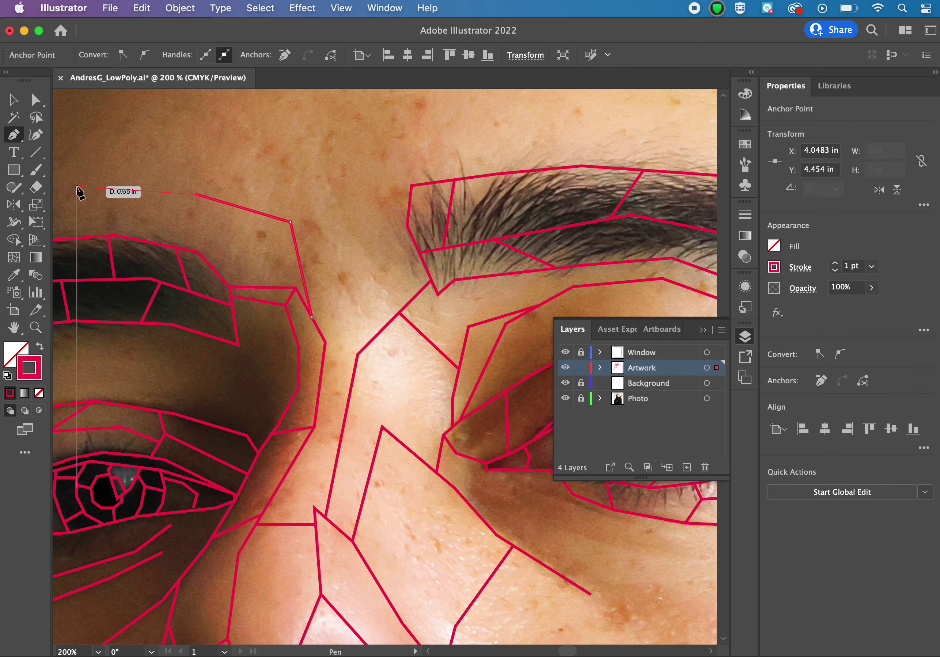
left_click(69, 187)
left_click(68, 238)
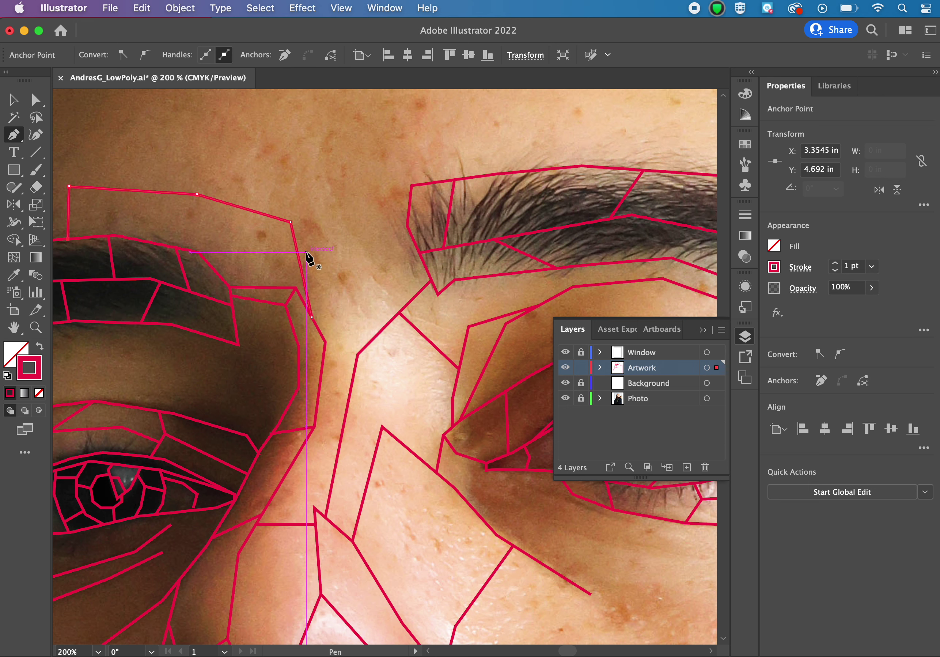
Draw a Pen line from the right-hand brow's inner end to the left-hand bridge outline, and a short line across the bridge below it.
left_click(298, 254)
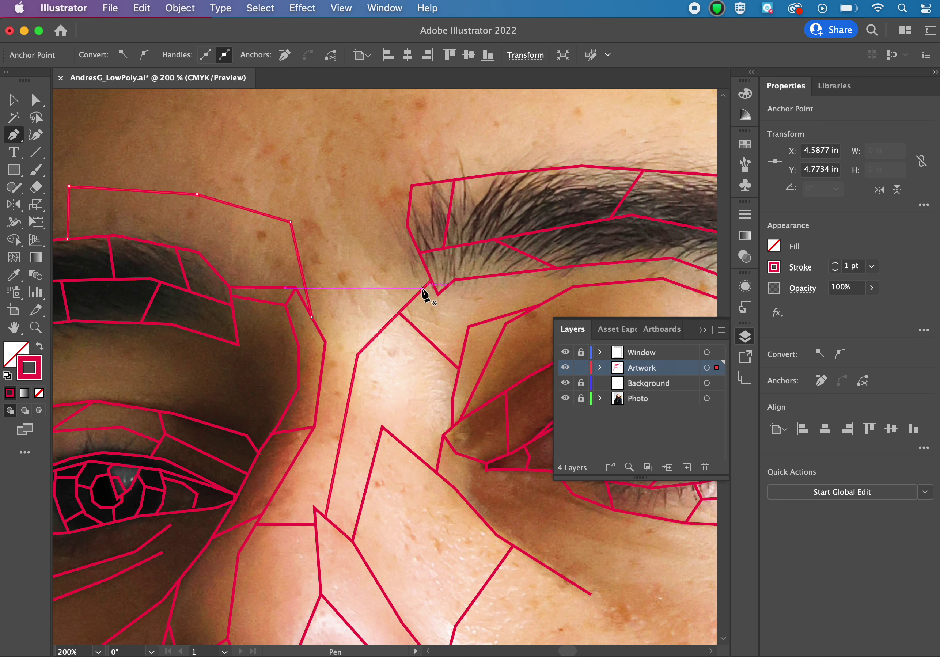
left_click(423, 287)
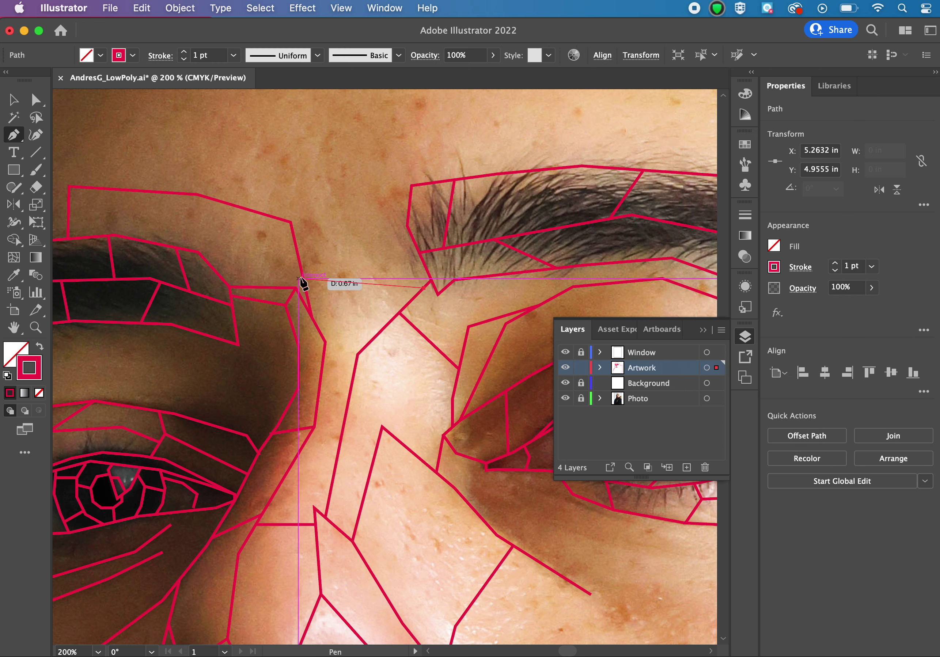
left_click(300, 279)
left_click(344, 416)
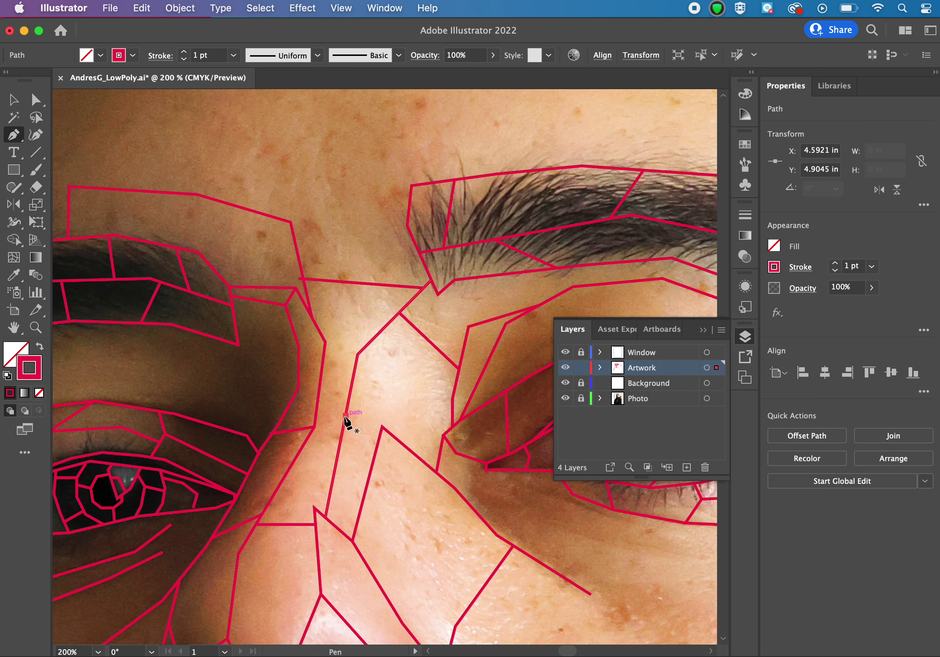
left_click(315, 403)
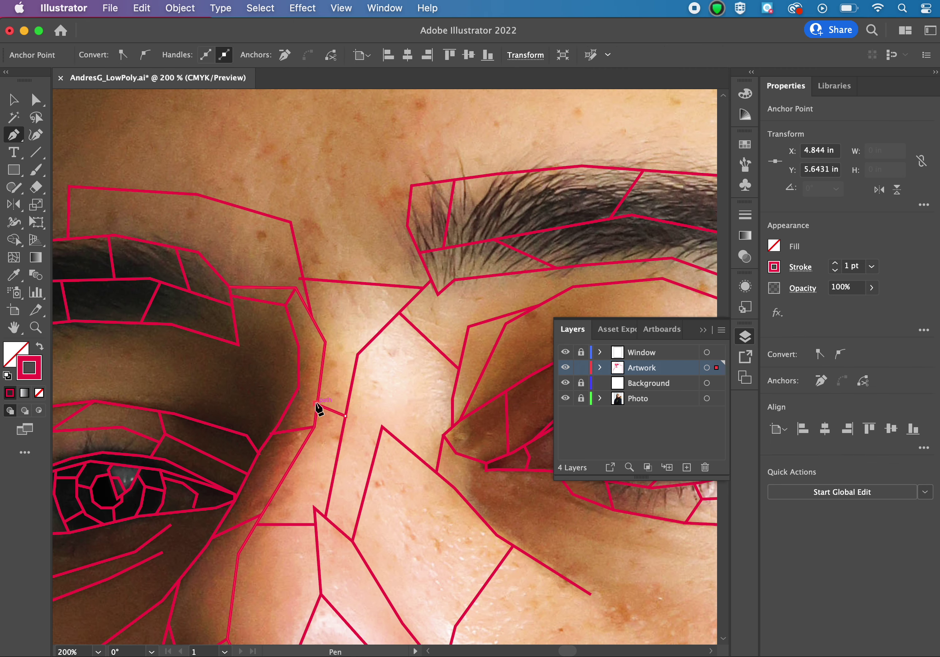
Hide the Photo layer, examine the bare linework of the whole face and the nose close up, and show the photo again.
scroll(334, 404, "down", 5)
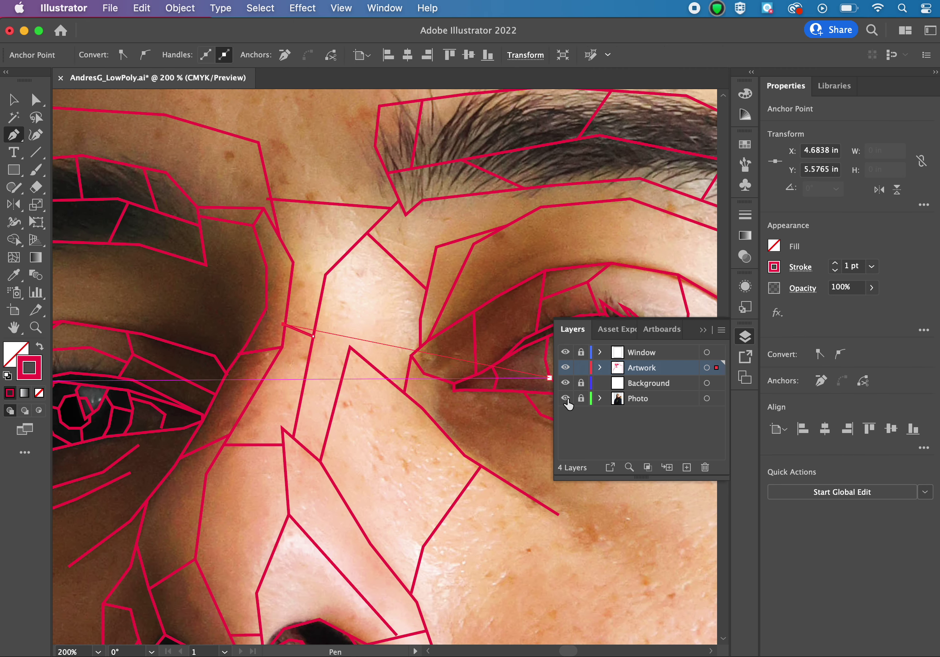
left_click(565, 398)
key("super+minus")
key("super+minus")
key("super+minus")
key("super+minus")
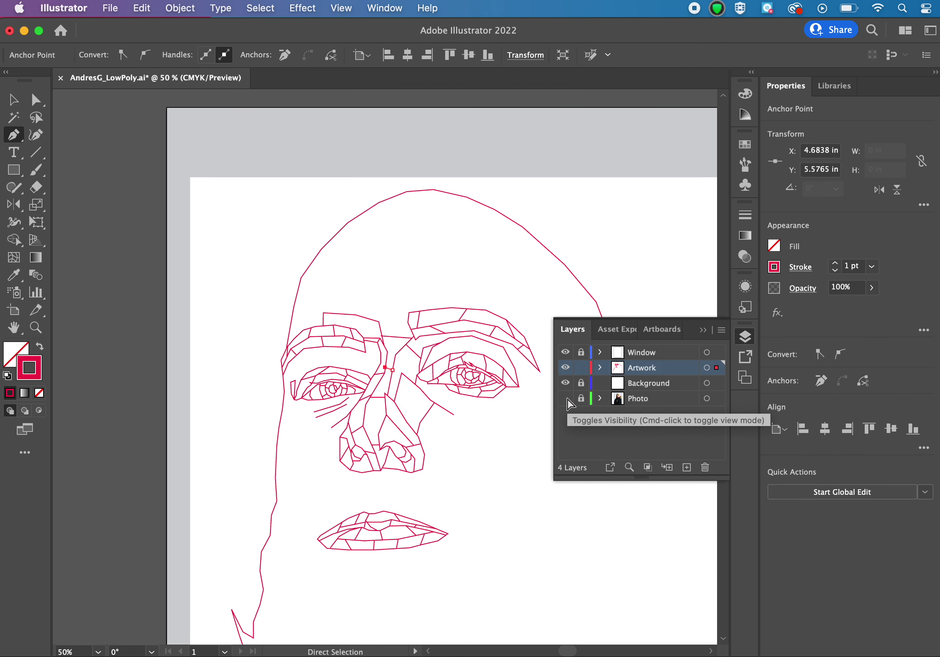
key("v")
left_click(495, 440)
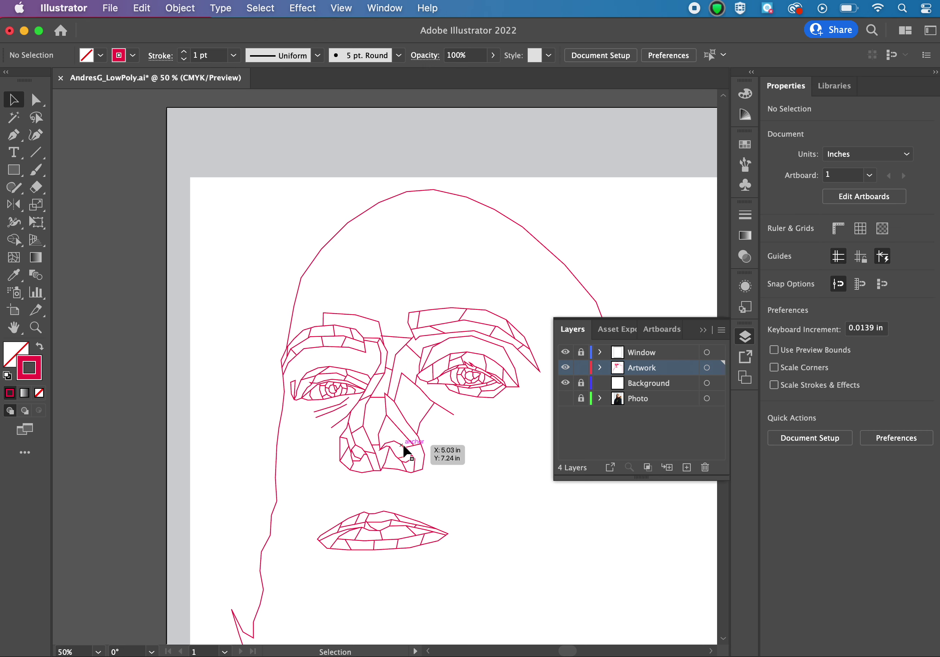
scroll(405, 451, "up", 4)
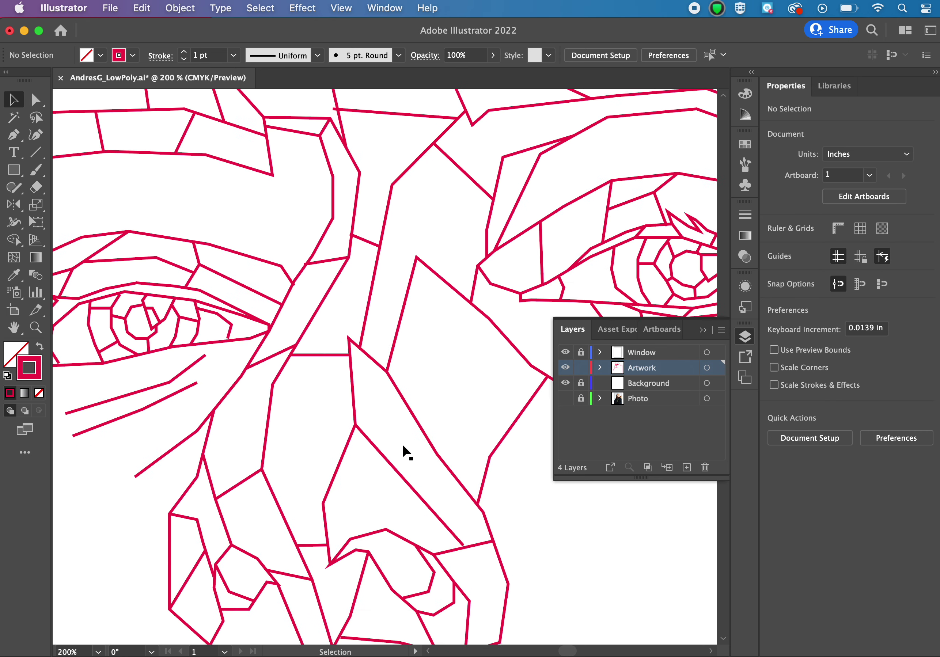
scroll(405, 452, "down", 5)
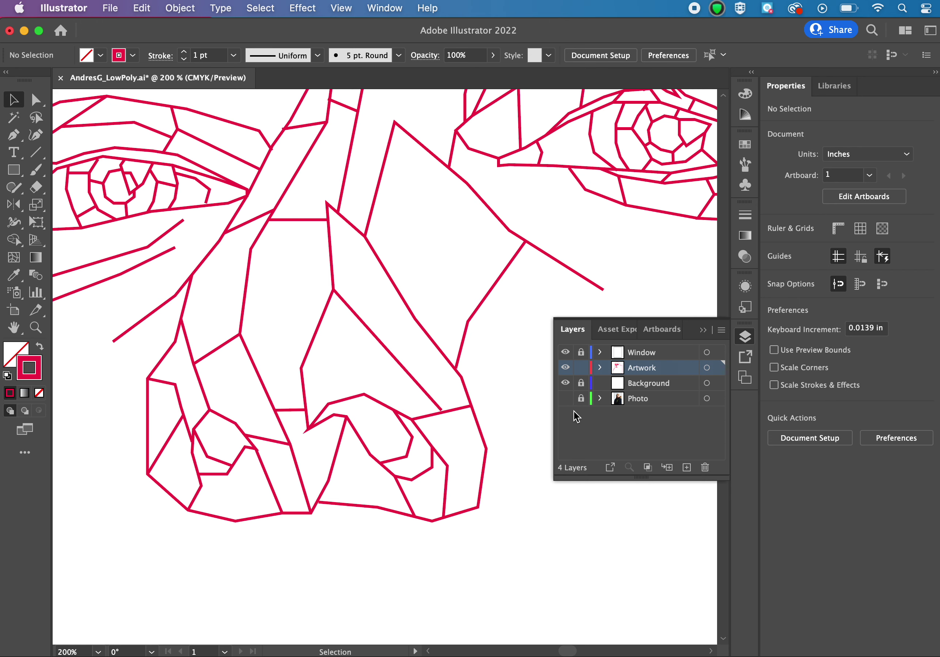
left_click(565, 398)
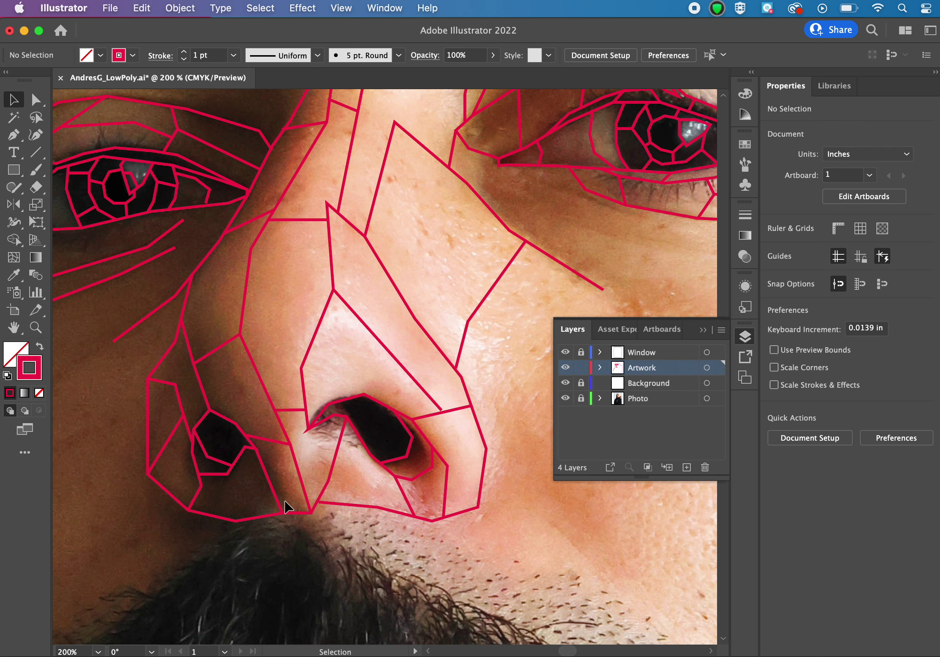
Delete the end anchor of the nose path under the central septum and the anchor at the lowest point below the left-hand nostril.
key("super+1")
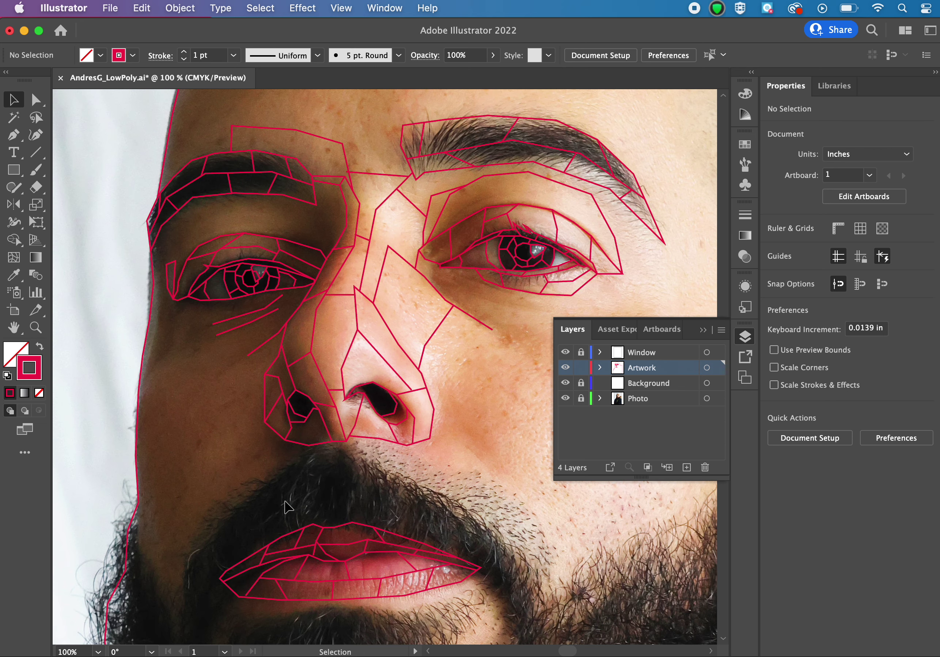
left_click(364, 437)
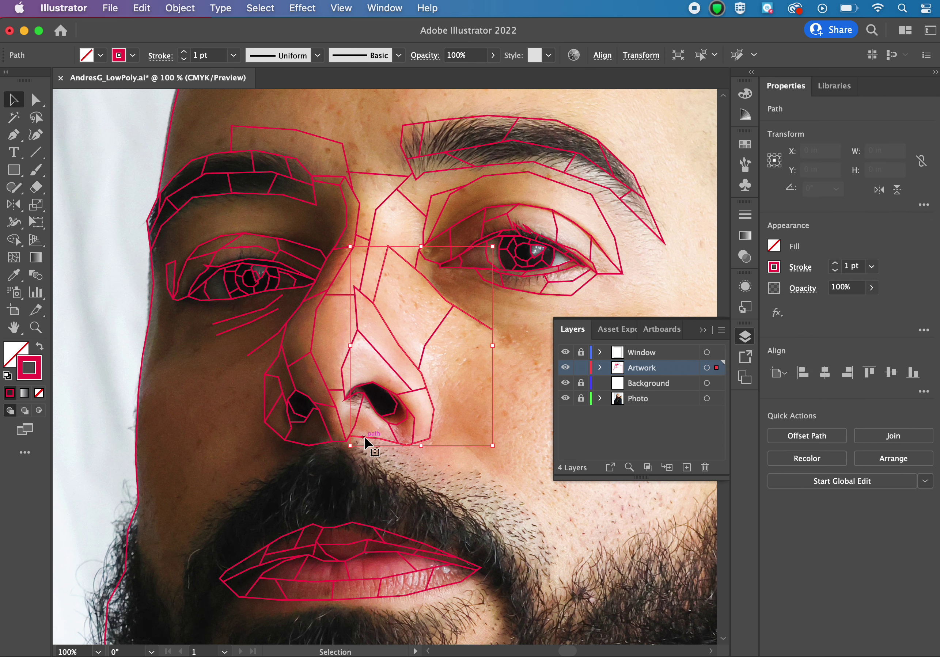
key("a")
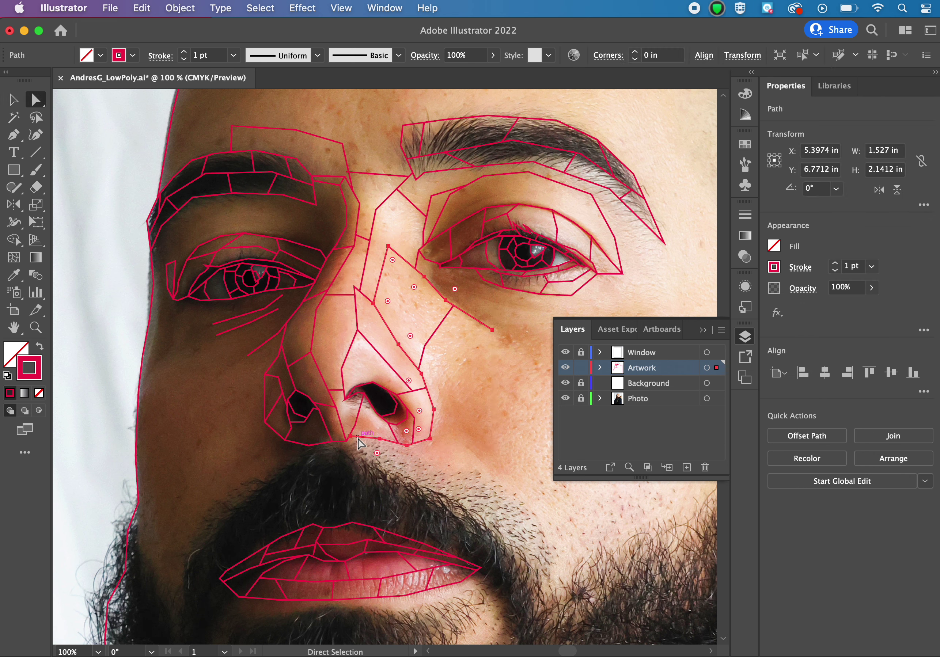
left_click(349, 438)
key("Delete")
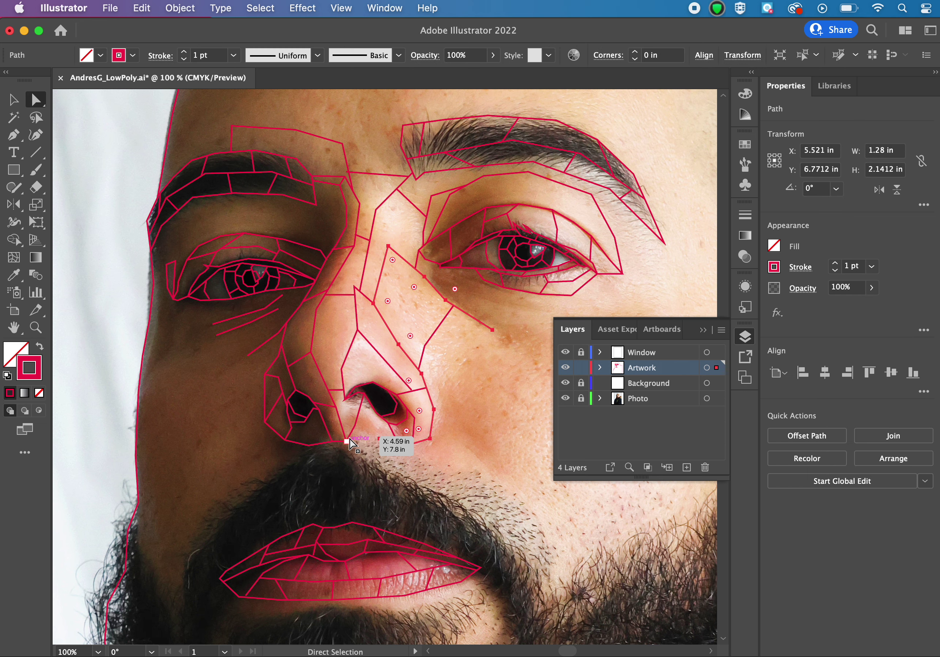
left_click(425, 481)
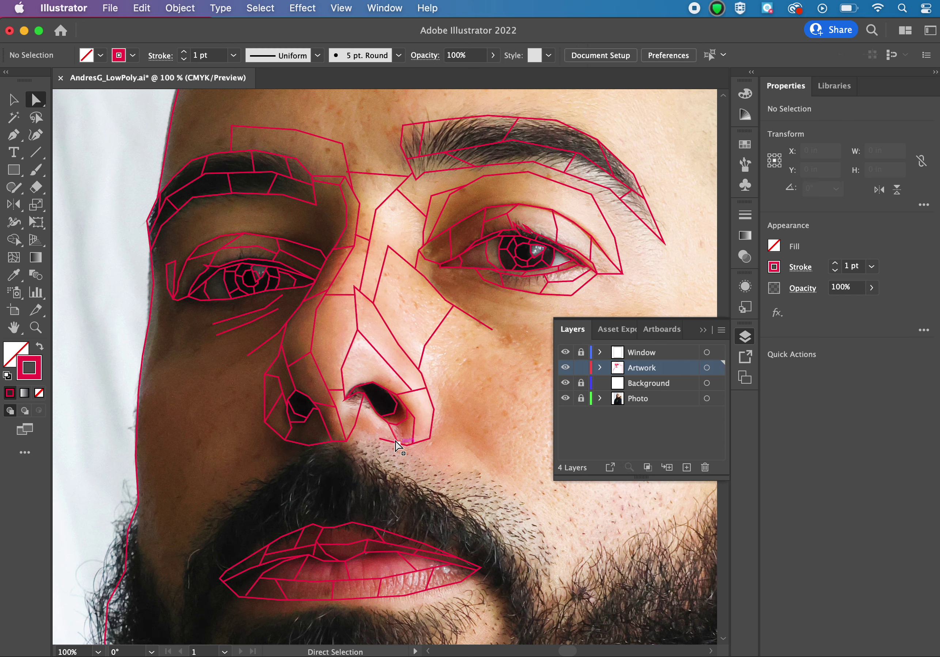
left_click(305, 446)
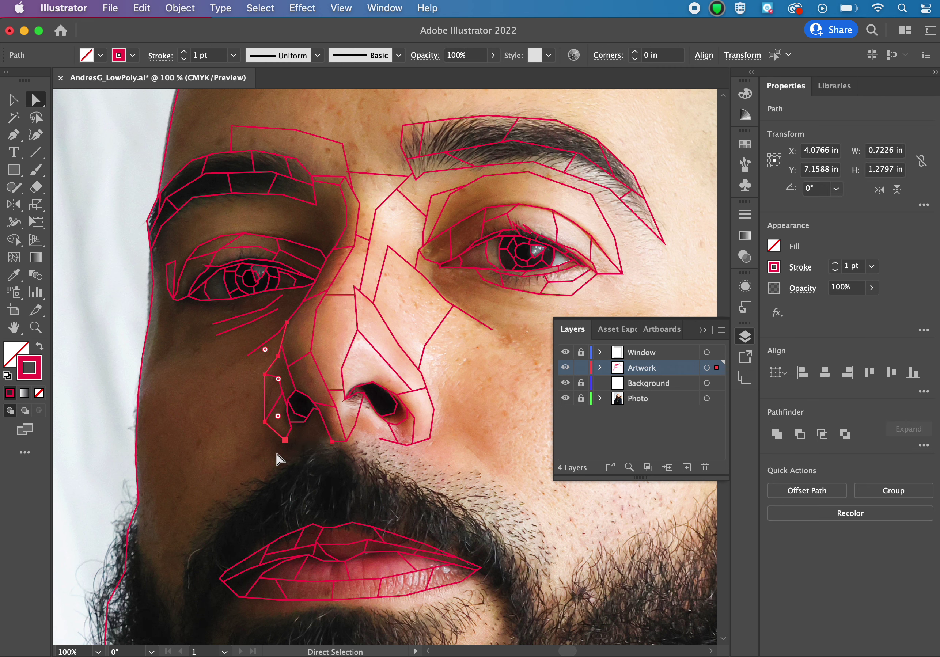